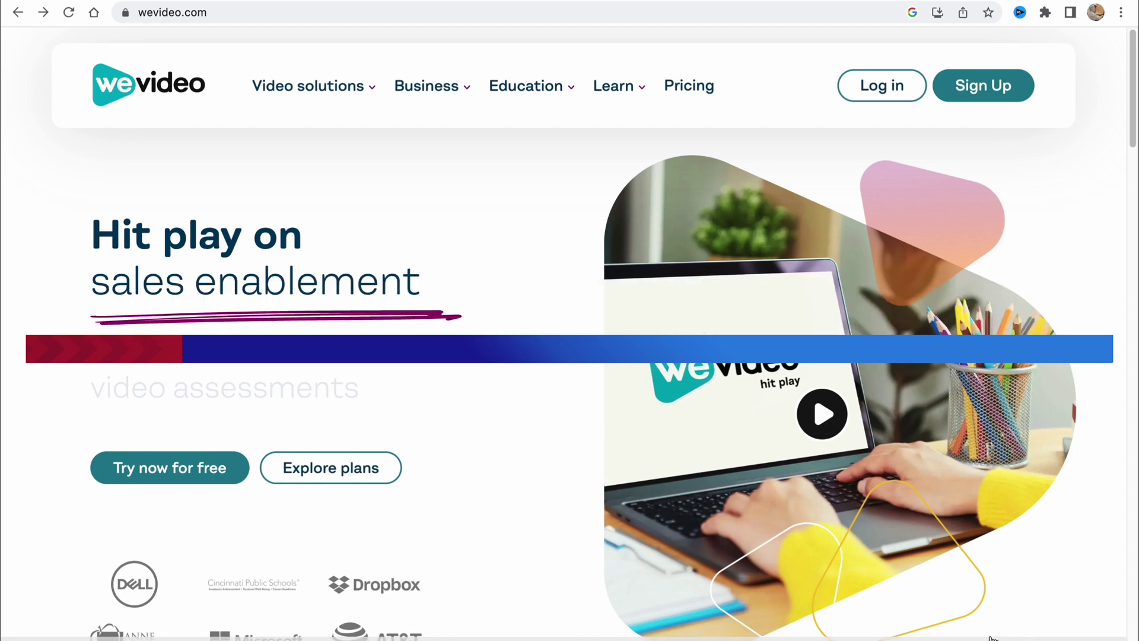
- Scroll through the WeVideo homepage to look over its features
{"action": "scroll", "coordinate": [511, 349], "scroll_direction": "down", "scroll_amount": 2}
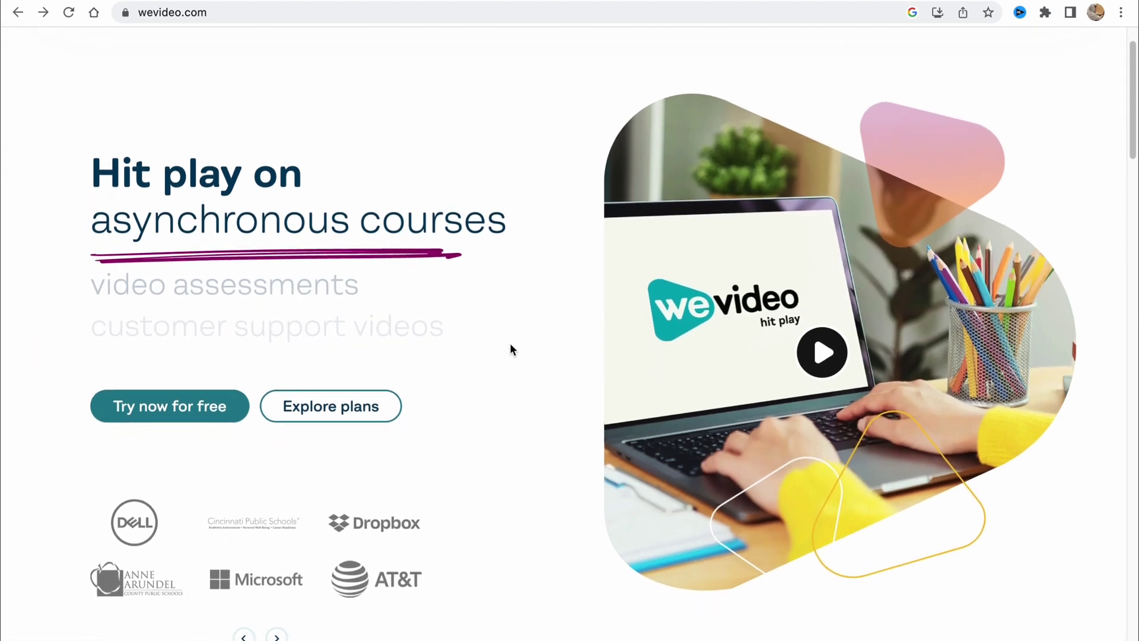
{"action": "scroll", "coordinate": [505, 346], "scroll_direction": "up", "scroll_amount": 2}
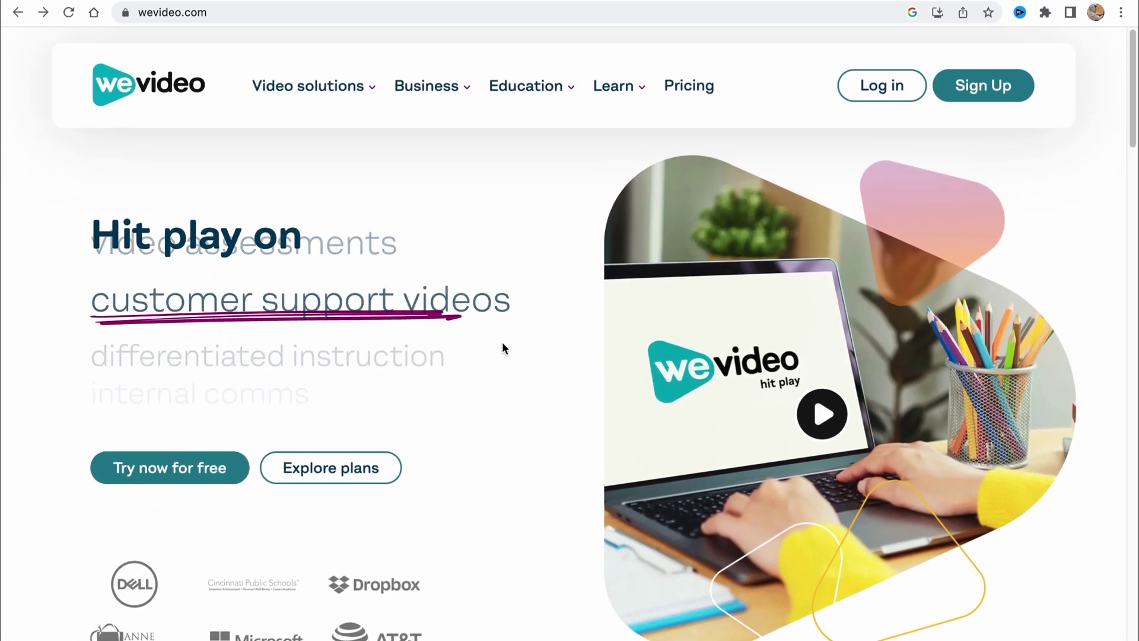
{"action": "scroll", "coordinate": [503, 346], "scroll_direction": "down", "scroll_amount": 8}
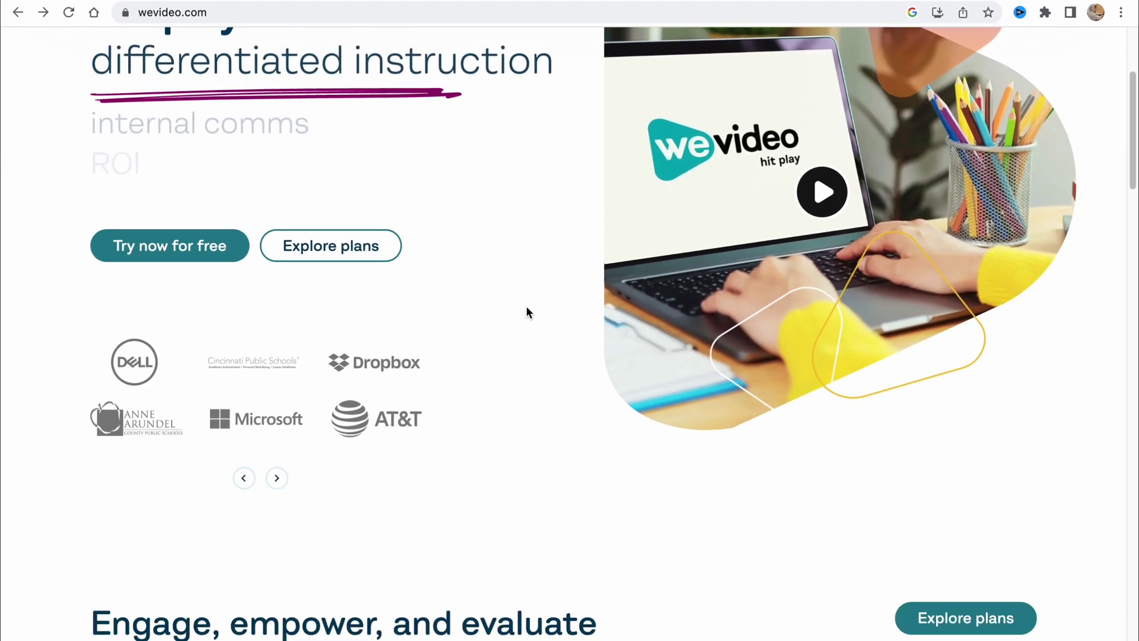
{"action": "scroll", "coordinate": [526, 306], "scroll_direction": "down", "scroll_amount": 8}
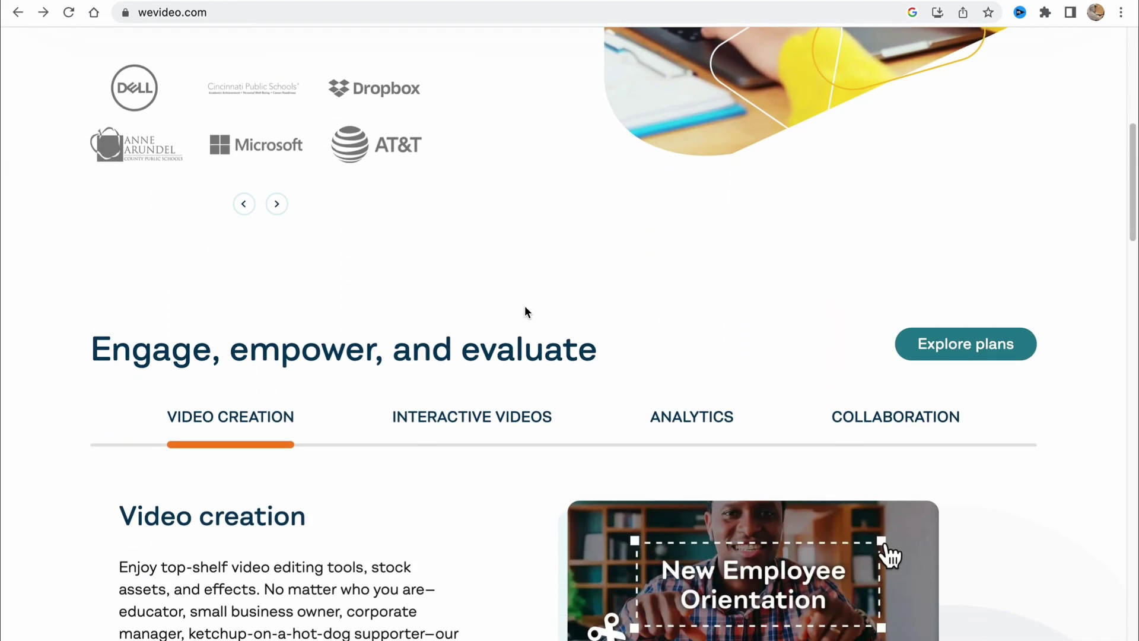
{"action": "scroll", "coordinate": [523, 306], "scroll_direction": "down", "scroll_amount": 5}
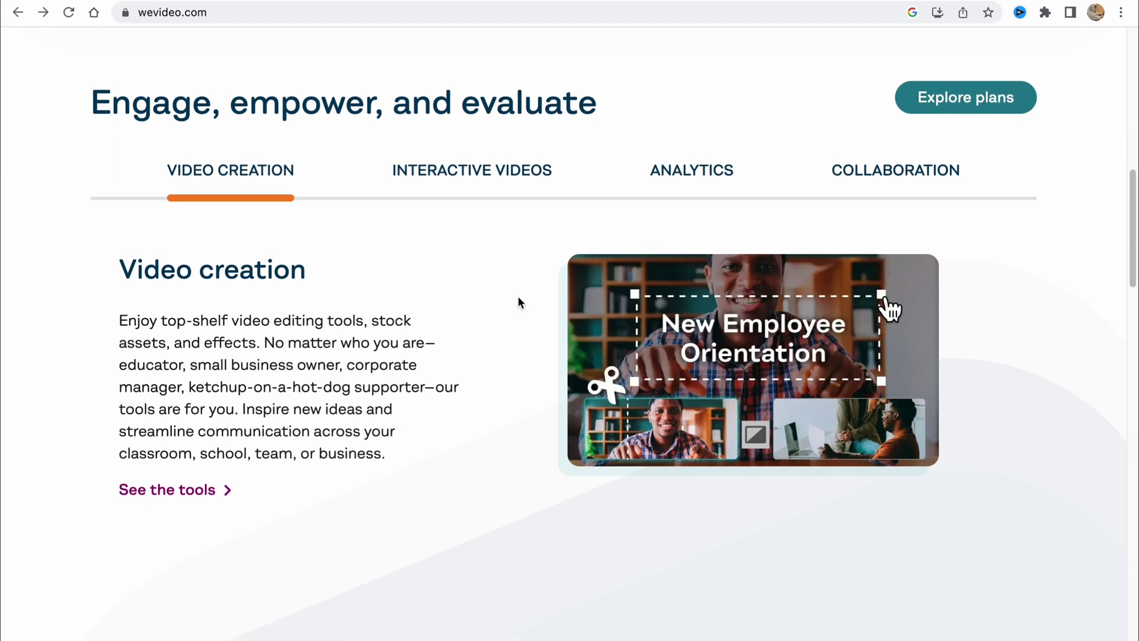
{"action": "scroll", "coordinate": [518, 296], "scroll_direction": "down", "scroll_amount": 1}
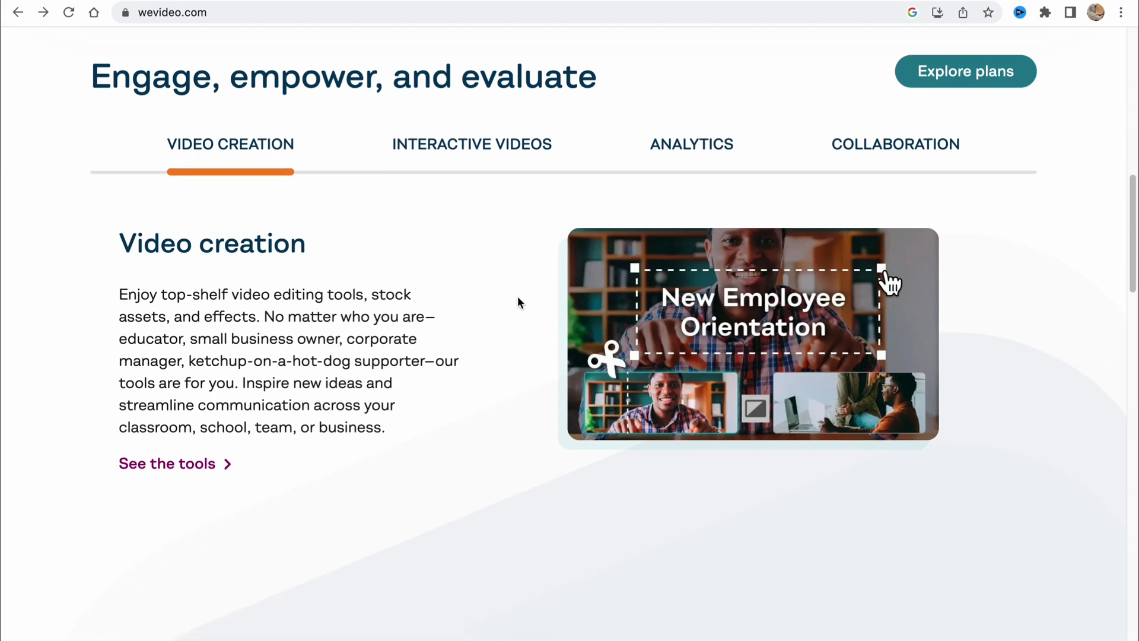
{"action": "scroll", "coordinate": [517, 300], "scroll_direction": "down", "scroll_amount": 5}
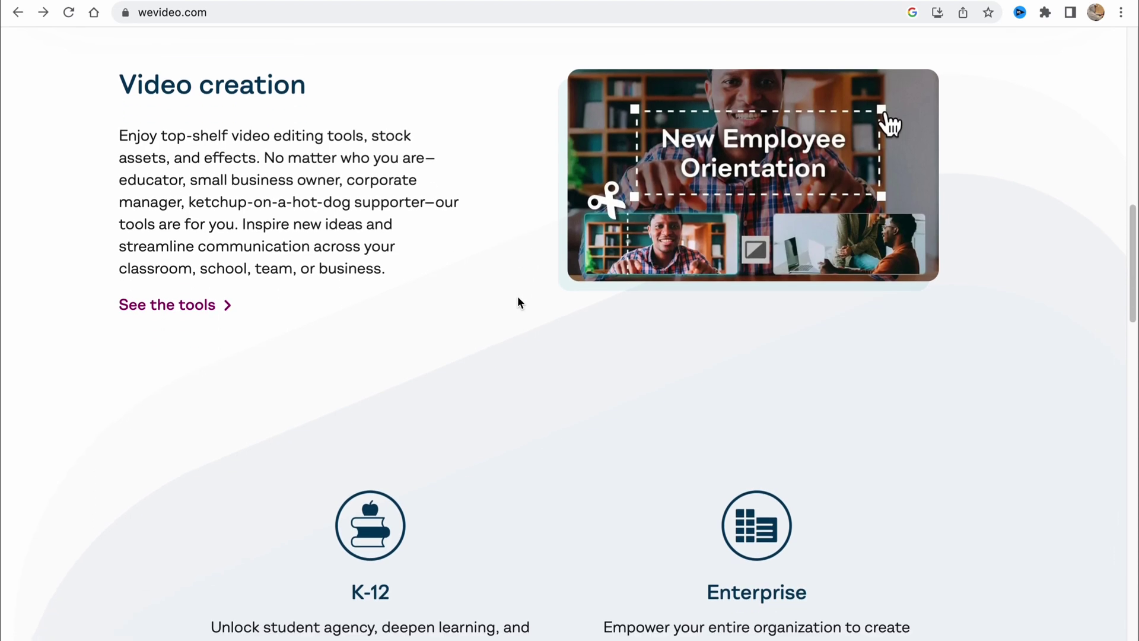
{"action": "scroll", "coordinate": [518, 297], "scroll_direction": "down", "scroll_amount": 14}
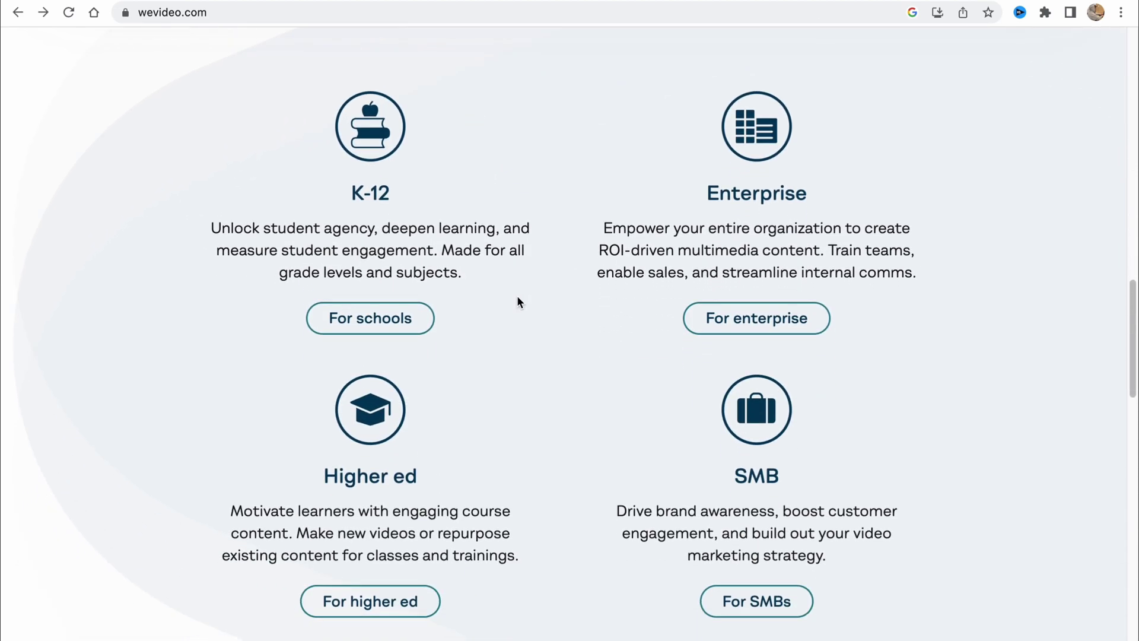
{"action": "scroll", "coordinate": [517, 299], "scroll_direction": "down", "scroll_amount": 15}
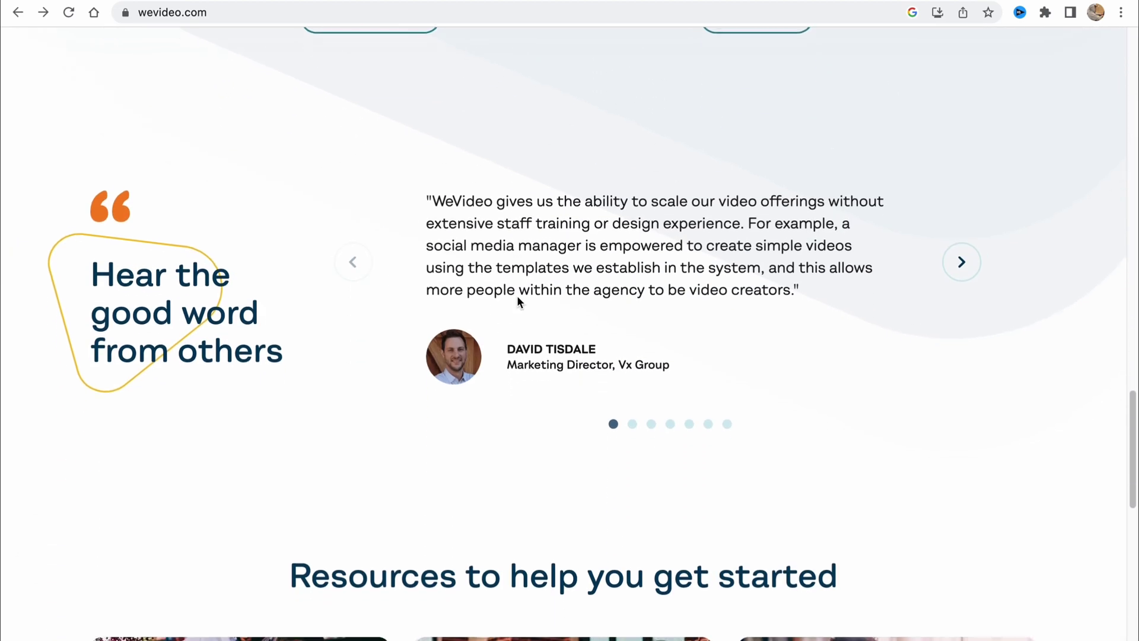
{"action": "scroll", "coordinate": [518, 296], "scroll_direction": "down", "scroll_amount": 9}
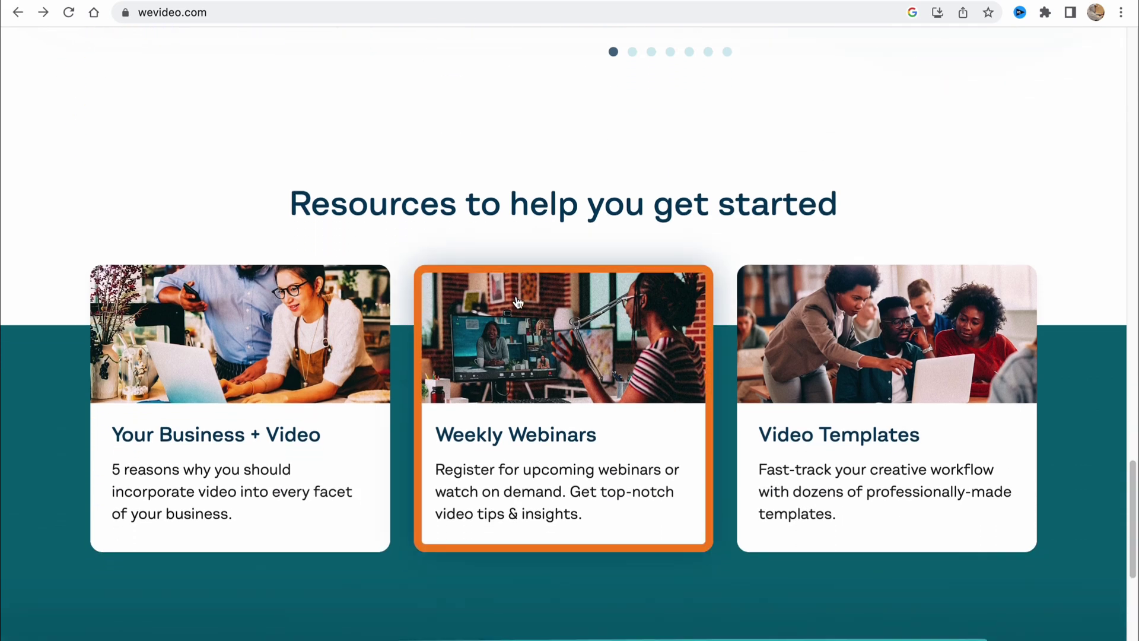
{"action": "scroll", "coordinate": [518, 303], "scroll_direction": "down", "scroll_amount": 7}
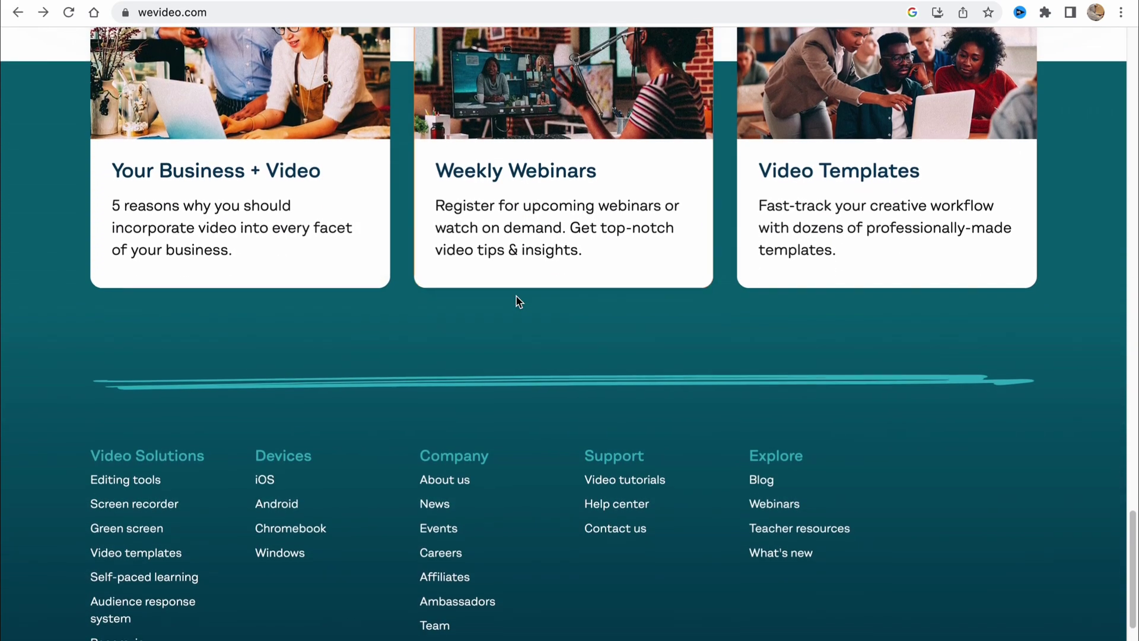
{"action": "scroll", "coordinate": [517, 301], "scroll_direction": "up", "scroll_amount": 20}
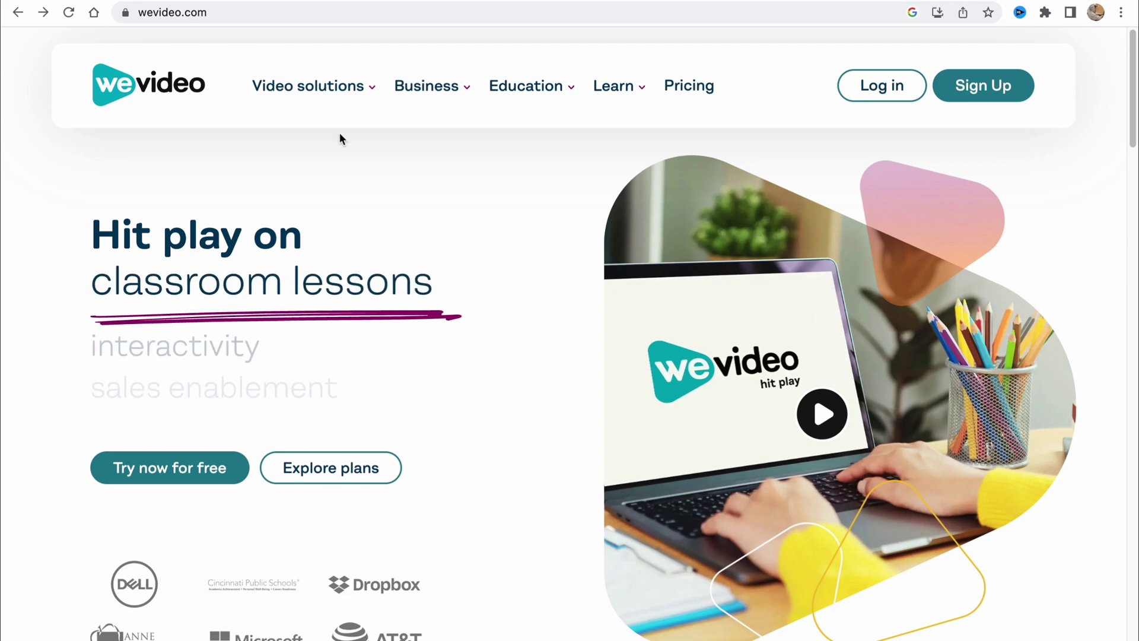
- Sign up for a free WeVideo account with Google, choosing the Google account to use
{"action": "left_click", "coordinate": [995, 93]}
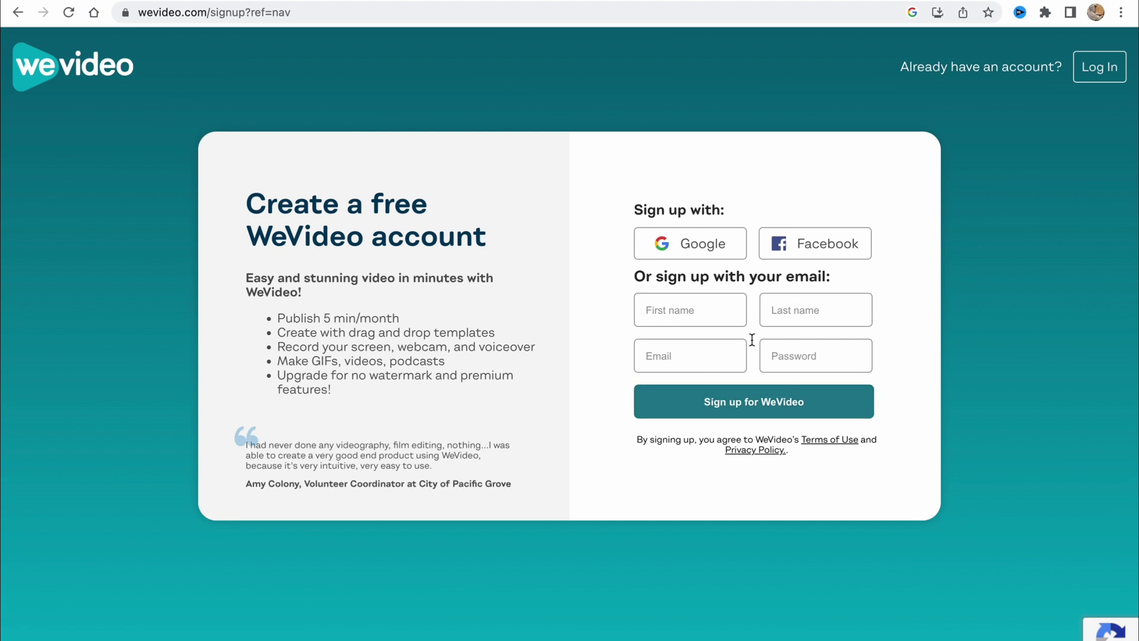
{"action": "left_click", "coordinate": [694, 249]}
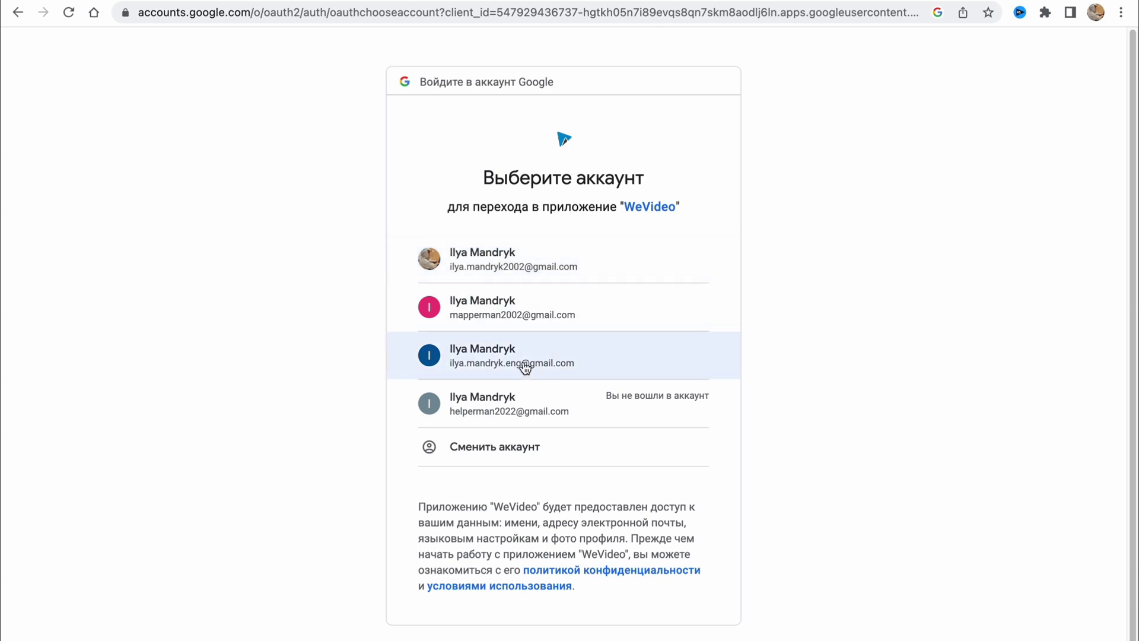
{"action": "left_click", "coordinate": [493, 358]}
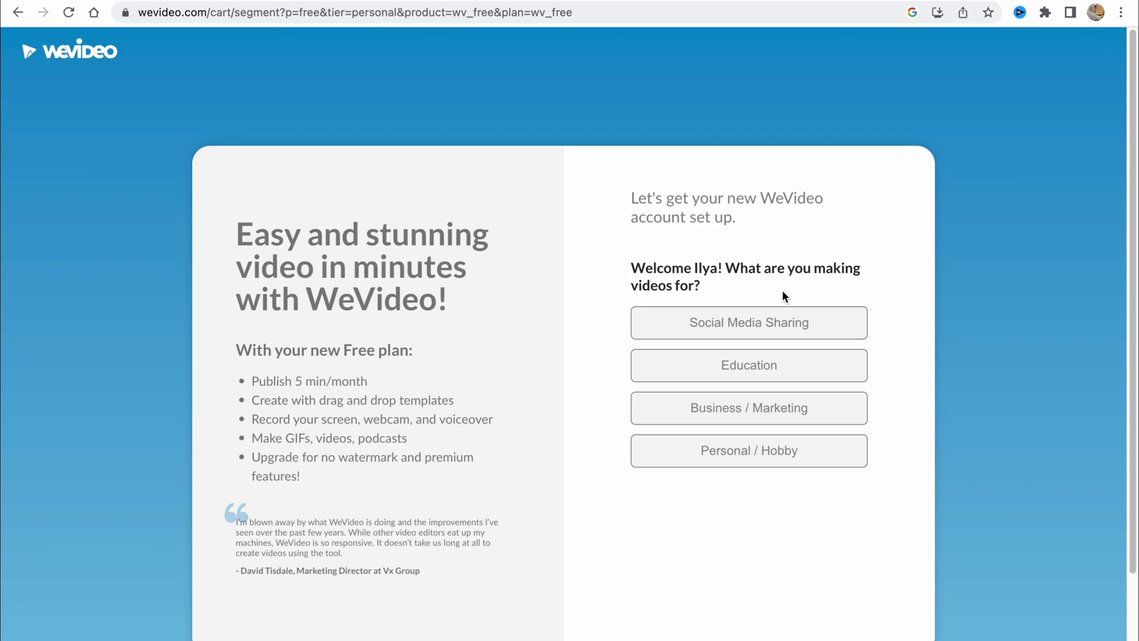
- Choose Social Media Sharing with Vlogs, Social media and Travel video, then start creating
{"action": "left_click", "coordinate": [784, 323]}
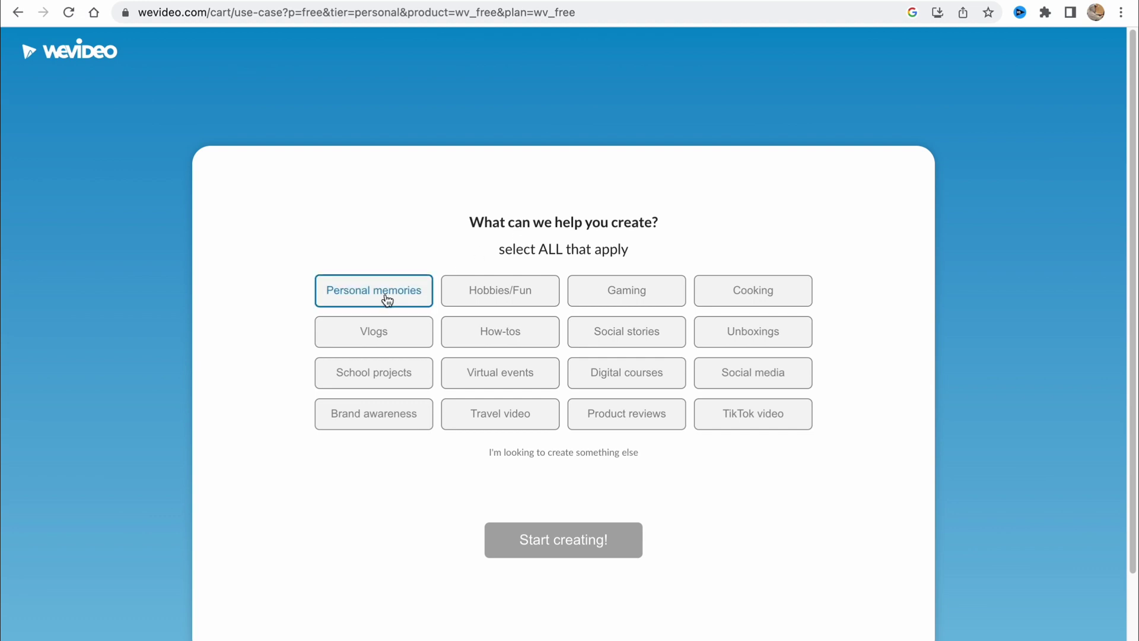
{"action": "left_click", "coordinate": [382, 332]}
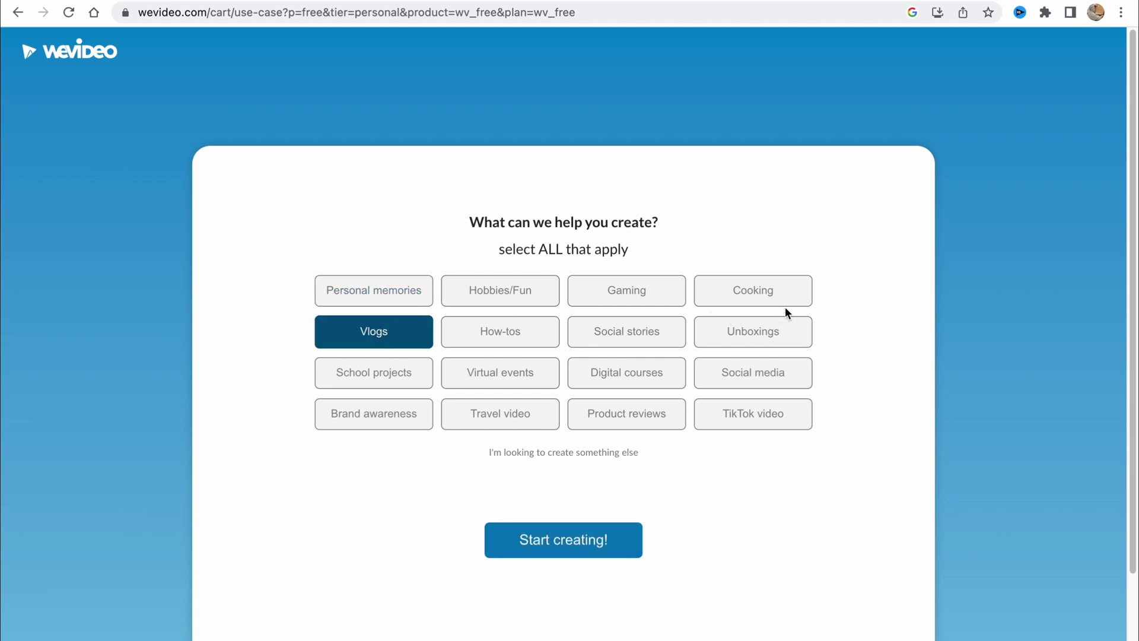
{"action": "left_click", "coordinate": [770, 372]}
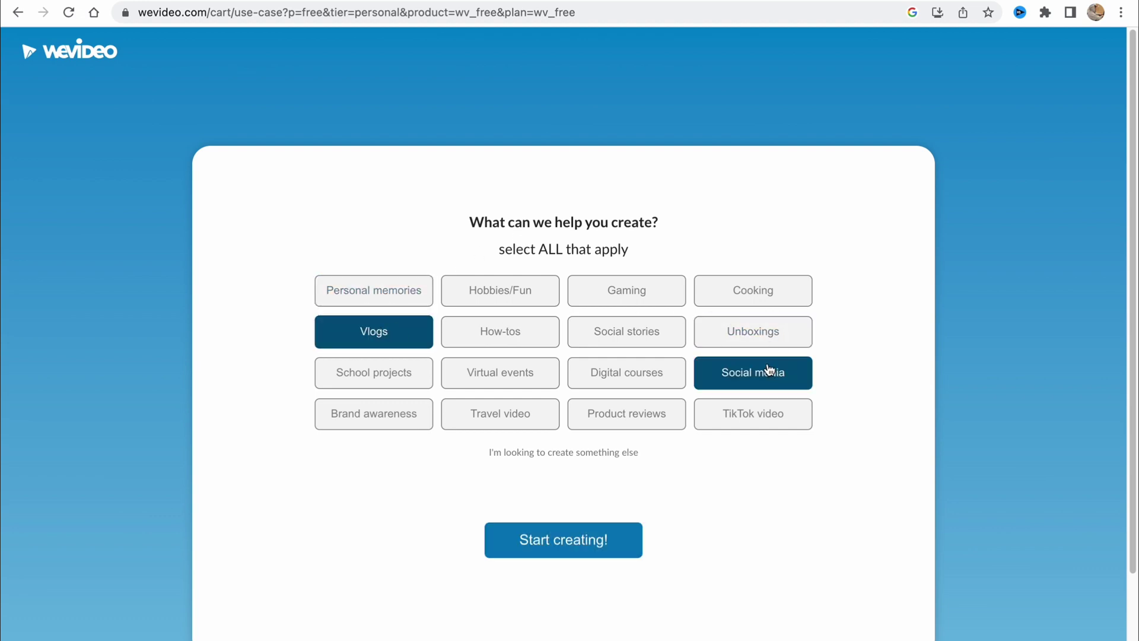
{"action": "left_click", "coordinate": [521, 421]}
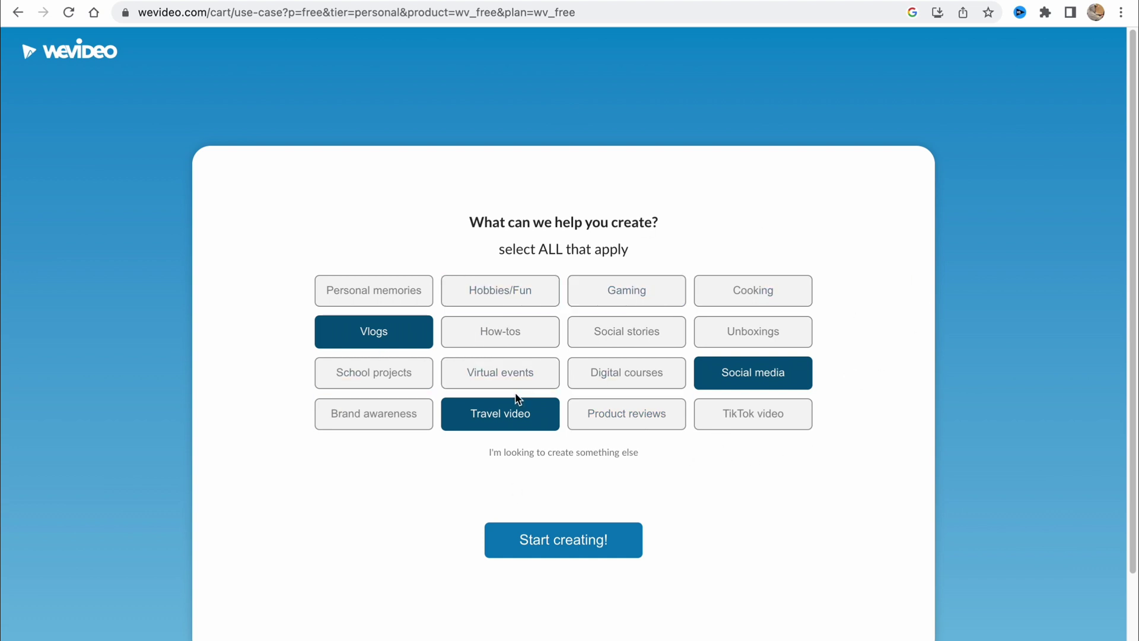
{"action": "left_click", "coordinate": [581, 540]}
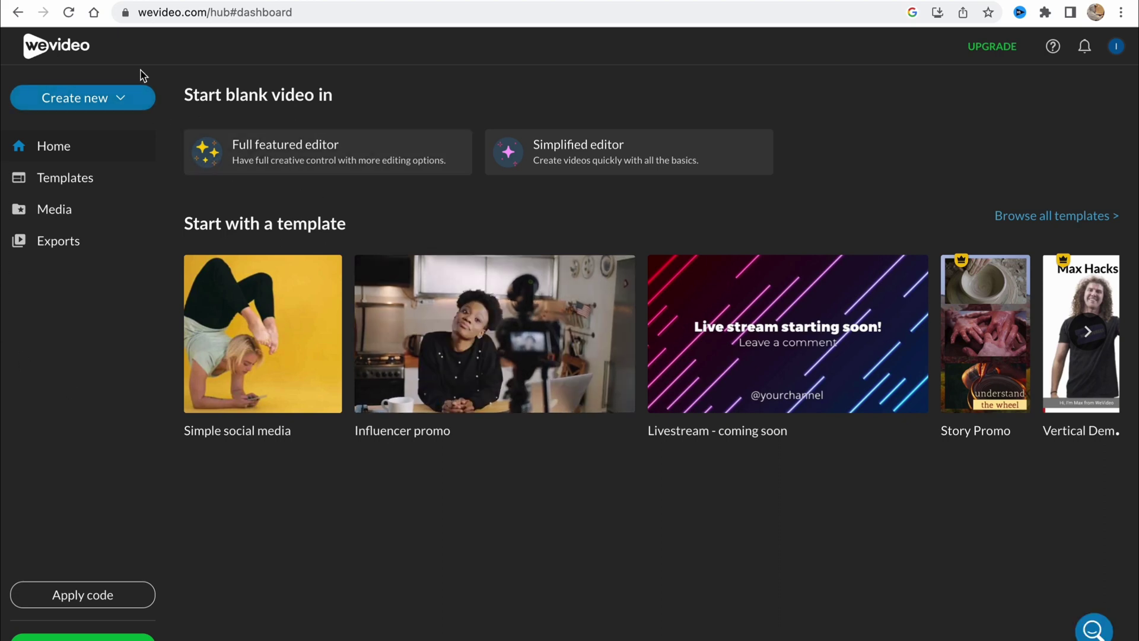
{"action": "left_click", "coordinate": [116, 104]}
{"action": "mouse_move", "coordinate": [89, 135]}
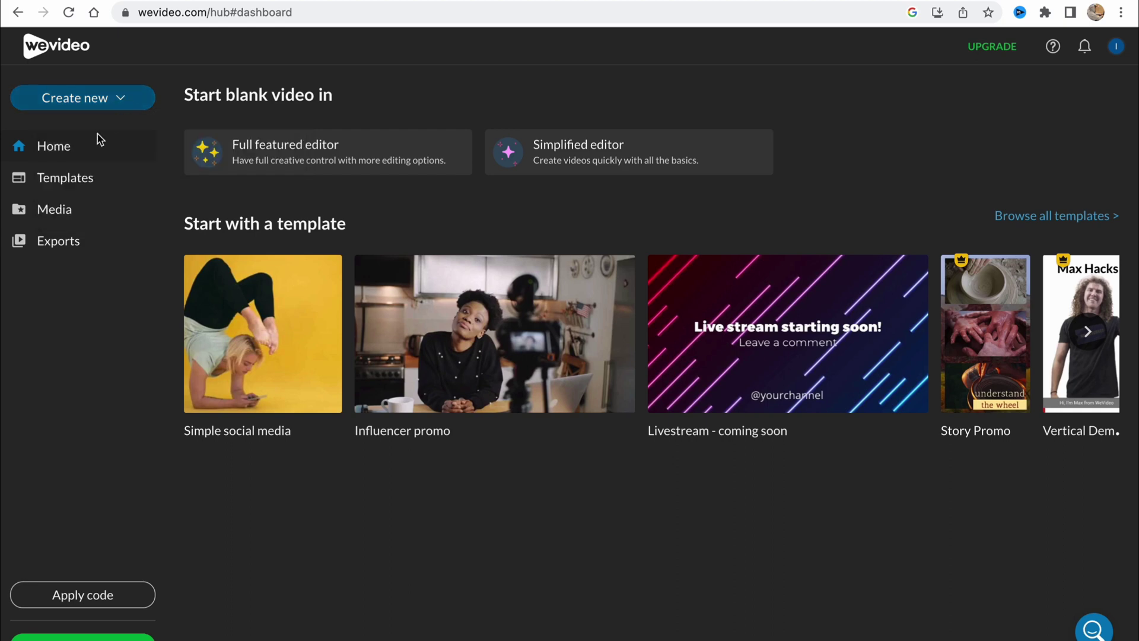
{"action": "left_click", "coordinate": [82, 179]}
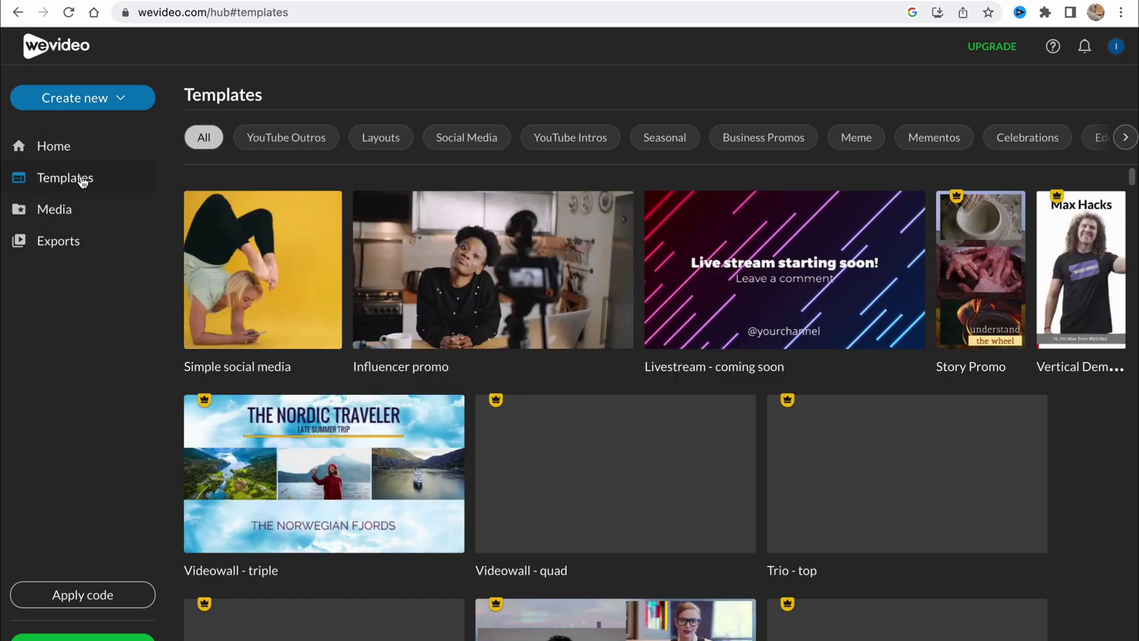
{"action": "left_click", "coordinate": [56, 153]}
{"action": "left_click", "coordinate": [64, 213]}
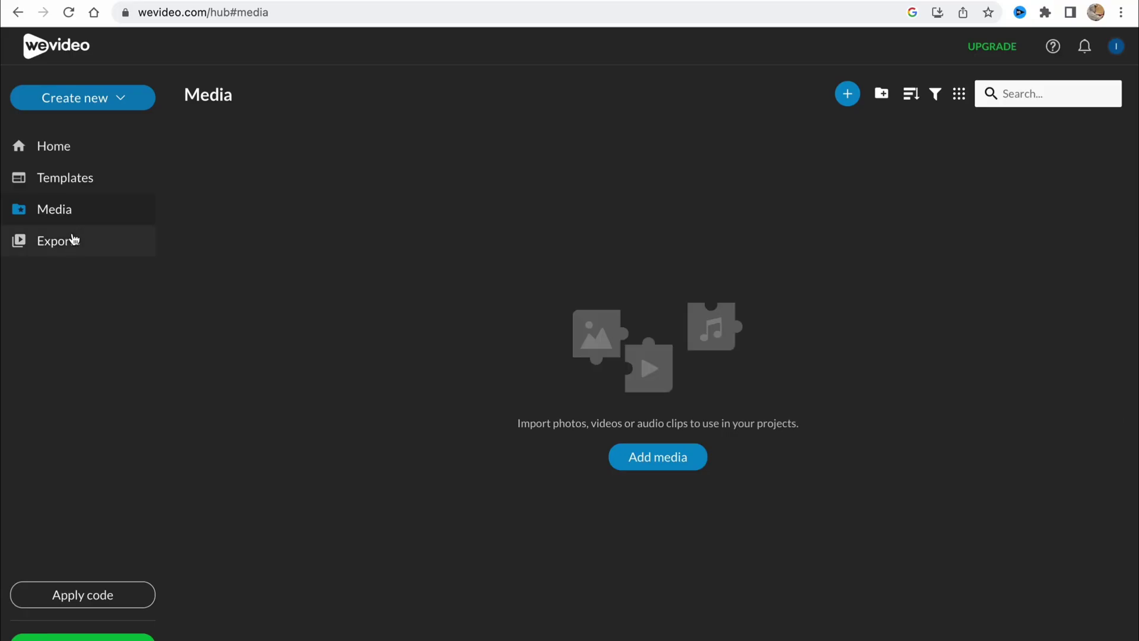
{"action": "left_click", "coordinate": [66, 248]}
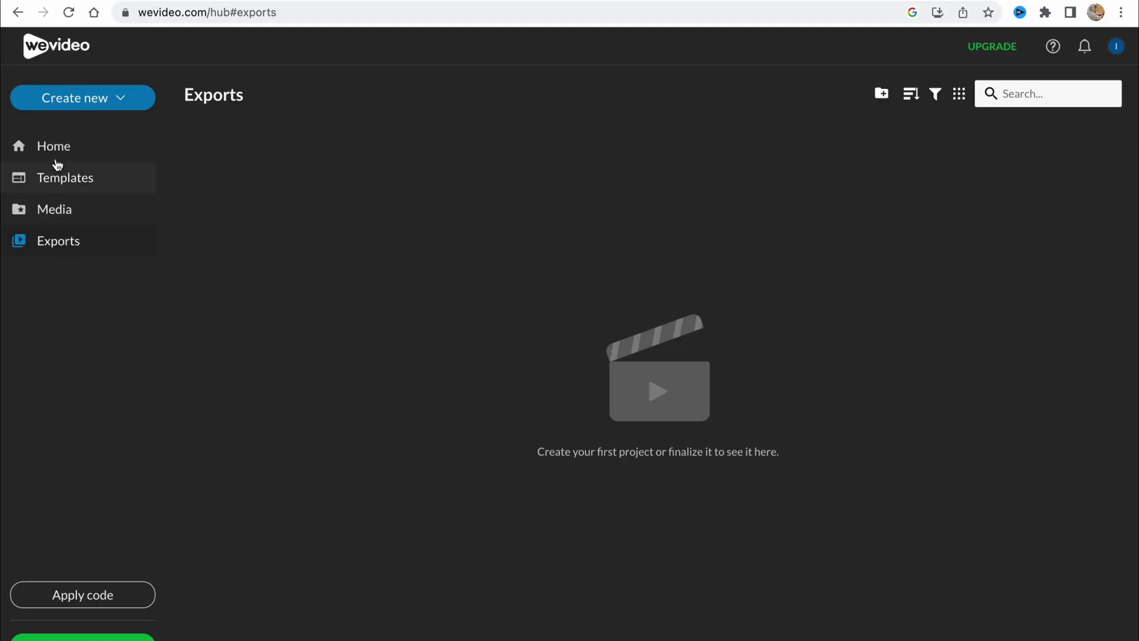
{"action": "left_click", "coordinate": [65, 148]}
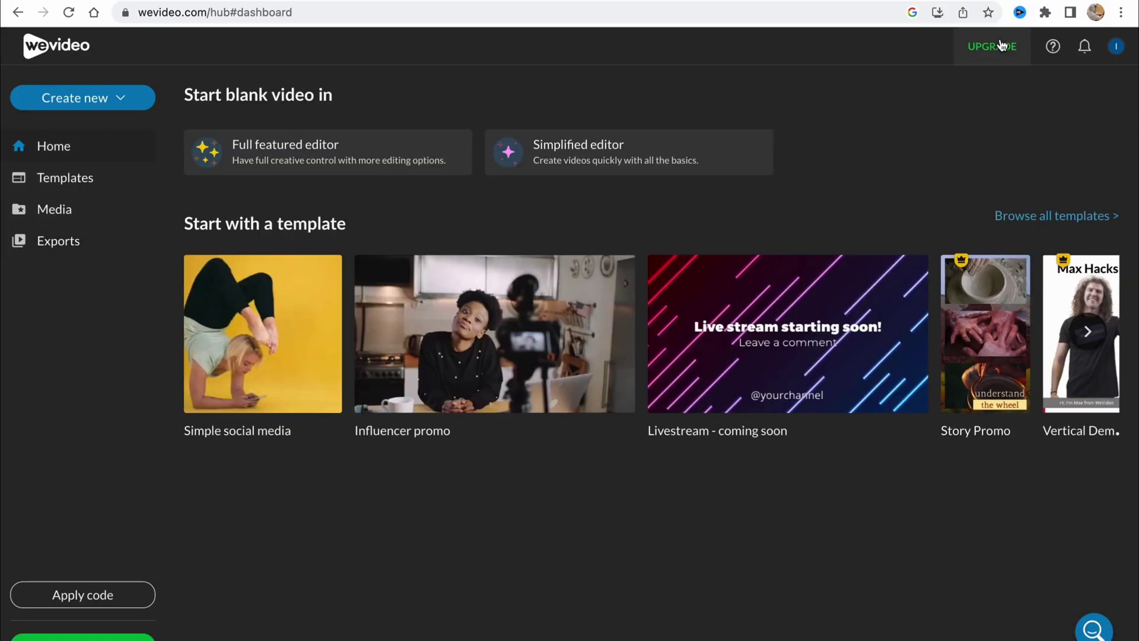
{"action": "scroll", "coordinate": [1021, 56], "scroll_direction": "up", "scroll_amount": 5}
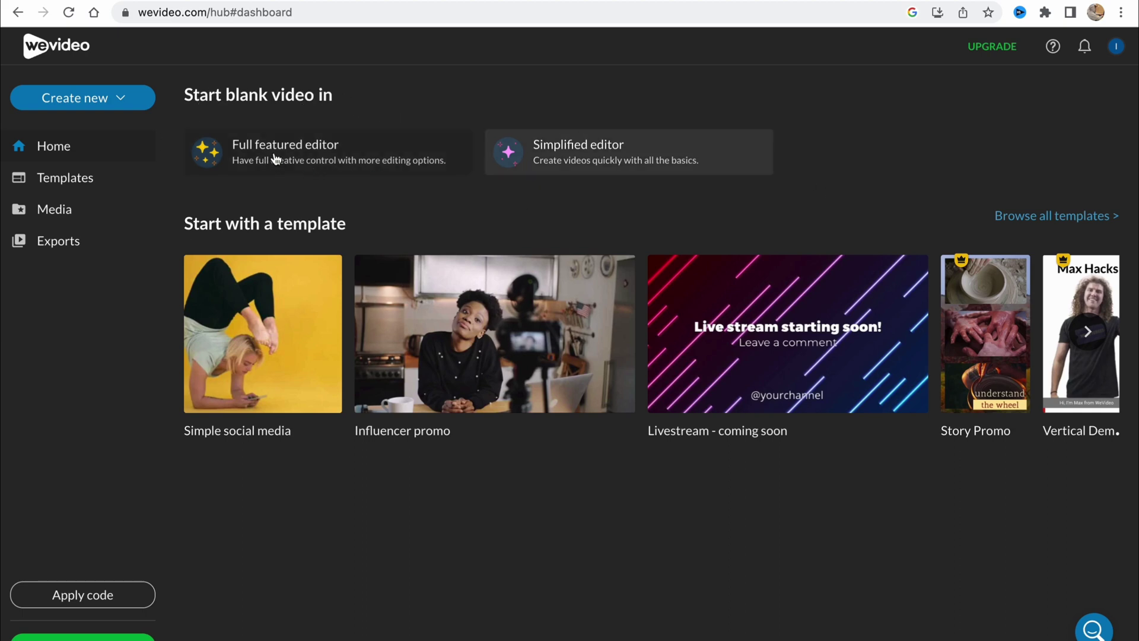
{"action": "mouse_move", "coordinate": [607, 173]}
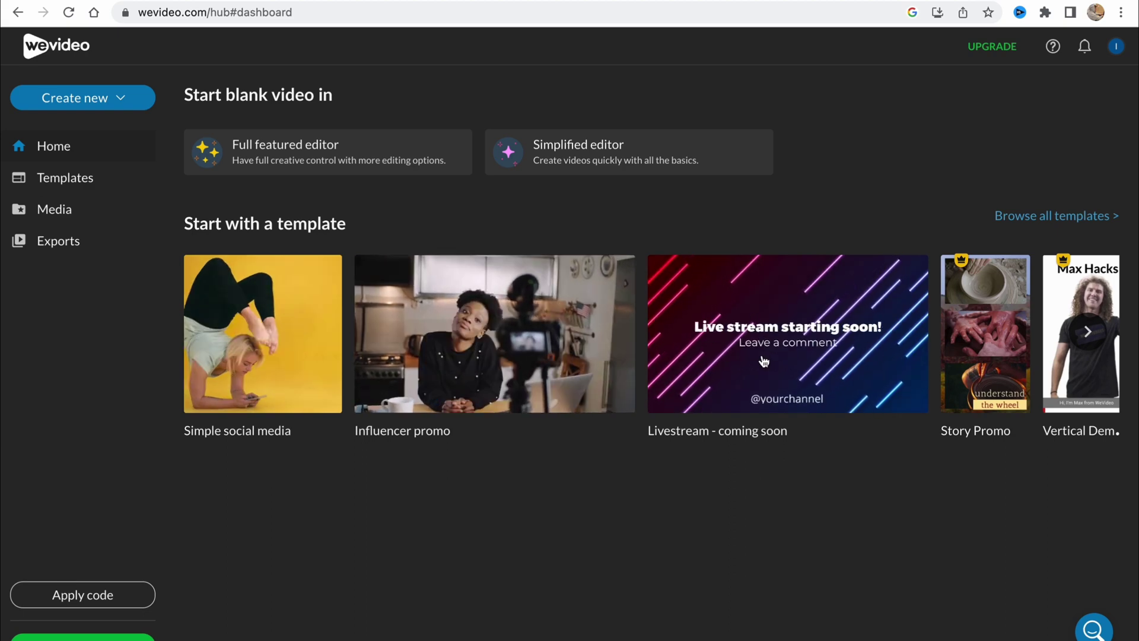
- Open the full templates gallery and scroll through the available templates
{"action": "left_click", "coordinate": [1058, 217]}
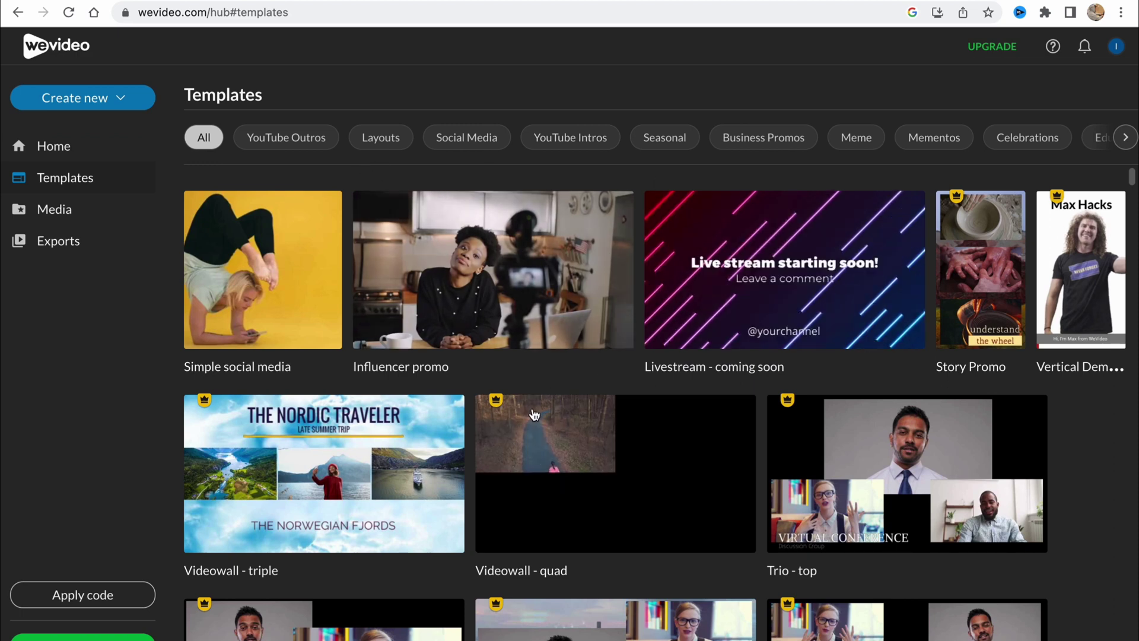
{"action": "scroll", "coordinate": [532, 408], "scroll_direction": "down", "scroll_amount": 1}
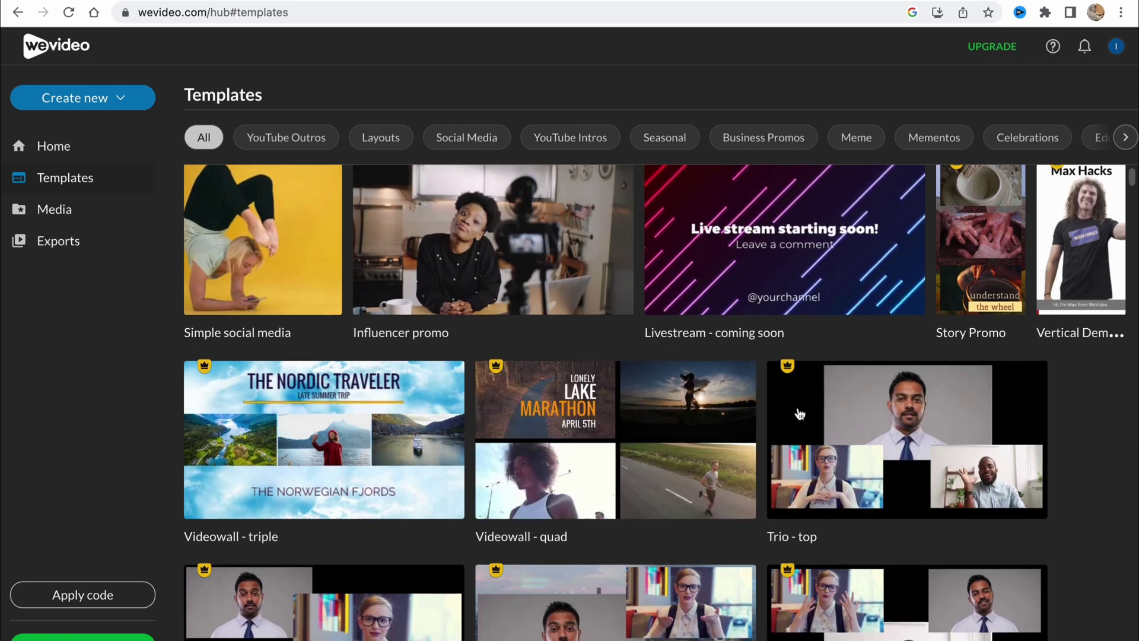
{"action": "scroll", "coordinate": [708, 403], "scroll_direction": "down", "scroll_amount": 4}
{"action": "scroll", "coordinate": [706, 403], "scroll_direction": "up", "scroll_amount": 4}
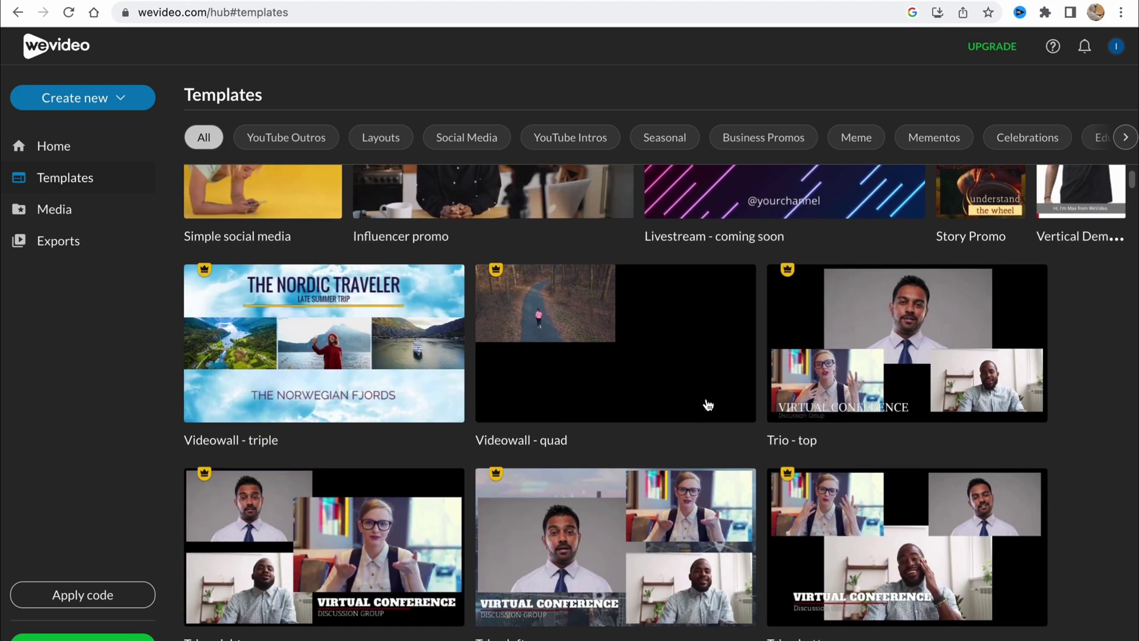
{"action": "scroll", "coordinate": [720, 407], "scroll_direction": "down", "scroll_amount": 2}
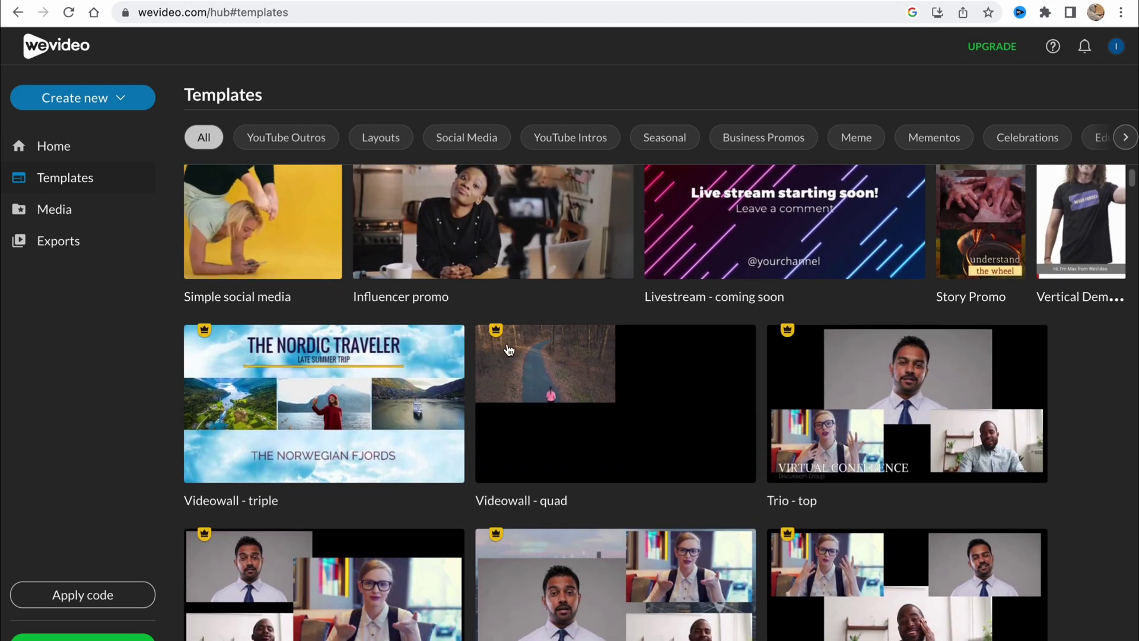
{"action": "mouse_move", "coordinate": [498, 334]}
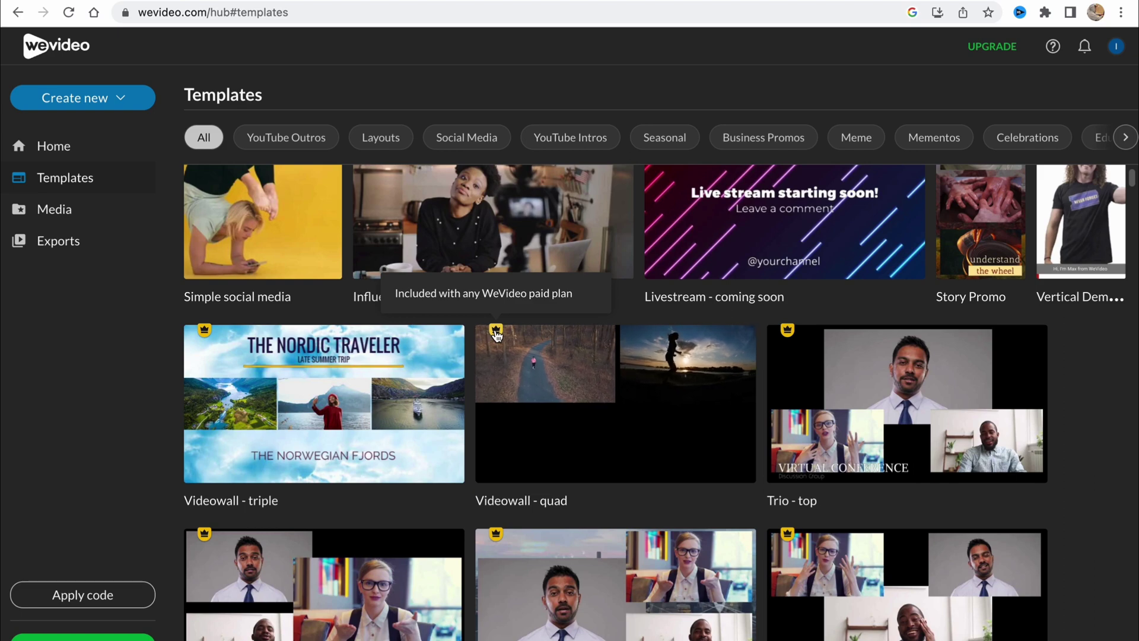
{"action": "scroll", "coordinate": [539, 410], "scroll_direction": "down", "scroll_amount": 1}
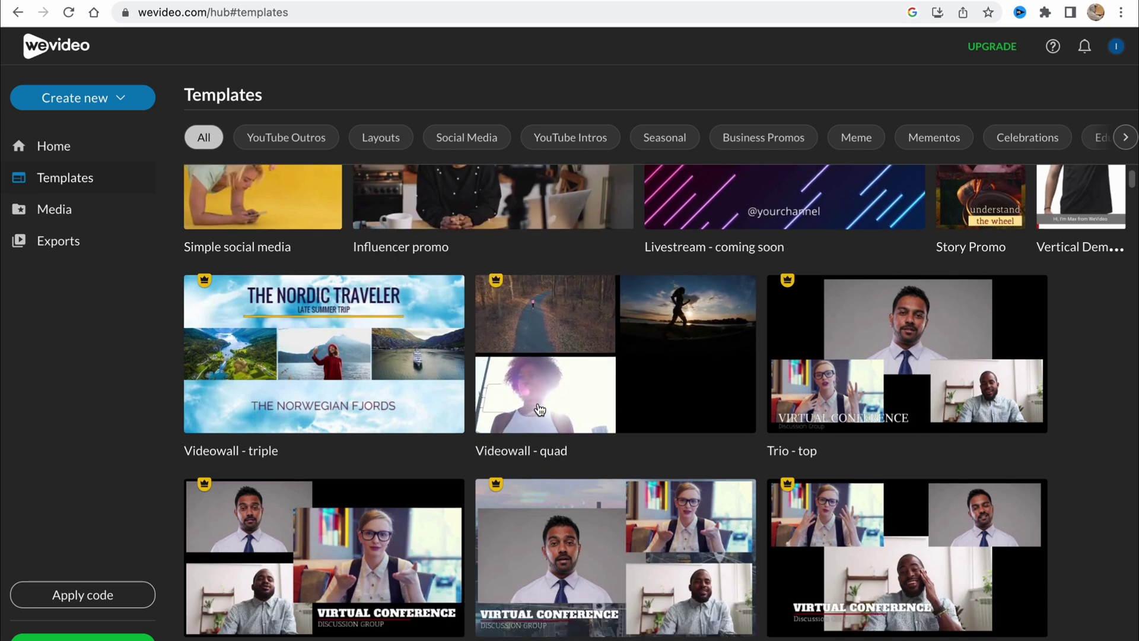
{"action": "scroll", "coordinate": [537, 409], "scroll_direction": "down", "scroll_amount": 3}
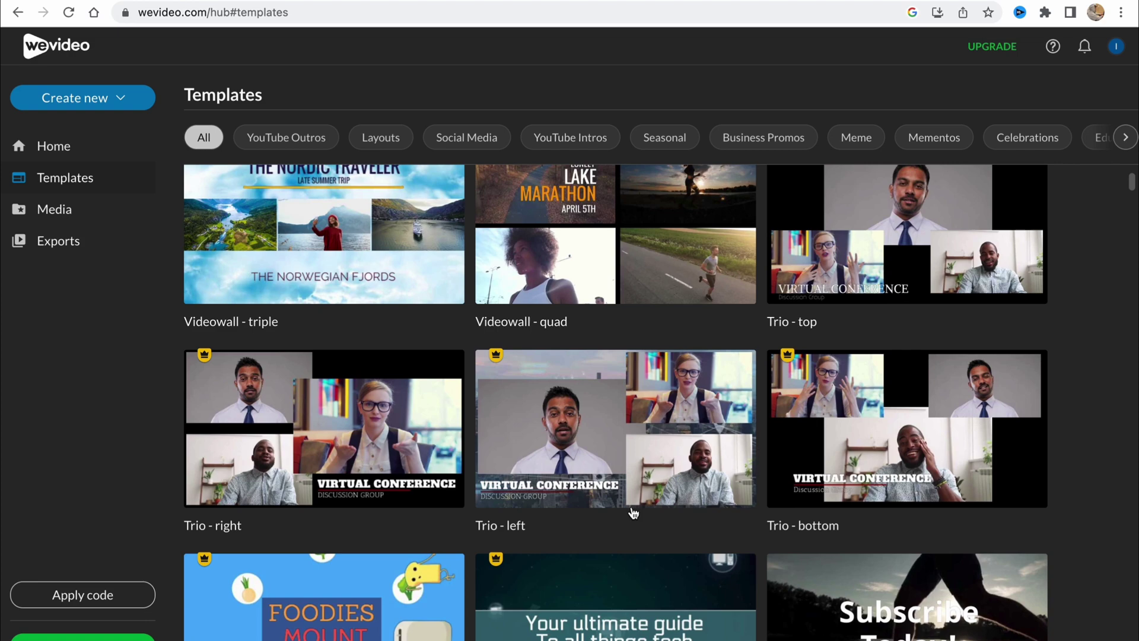
{"action": "scroll", "coordinate": [633, 513], "scroll_direction": "down", "scroll_amount": 7}
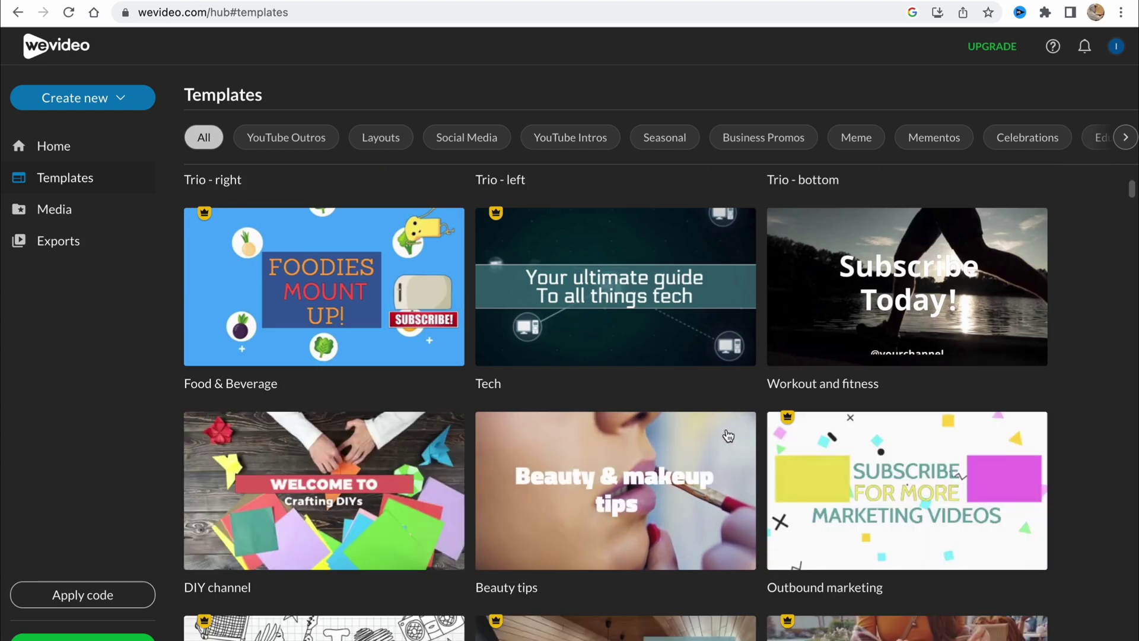
{"action": "scroll", "coordinate": [617, 403], "scroll_direction": "down", "scroll_amount": 6}
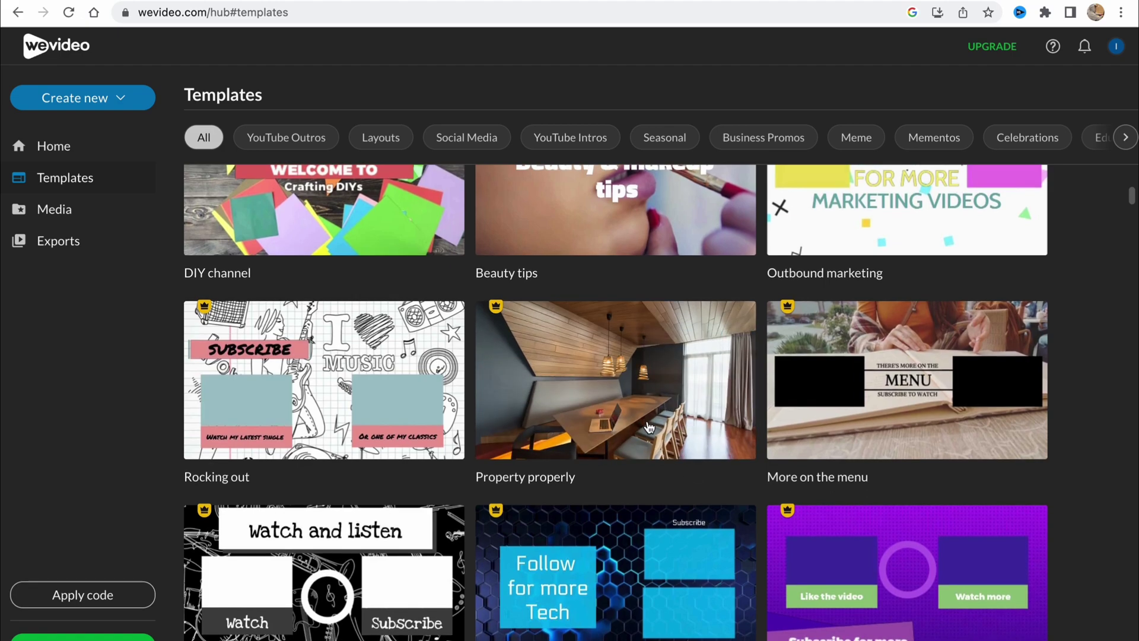
{"action": "scroll", "coordinate": [642, 421], "scroll_direction": "down", "scroll_amount": 13}
{"action": "scroll", "coordinate": [632, 422], "scroll_direction": "up", "scroll_amount": 20}
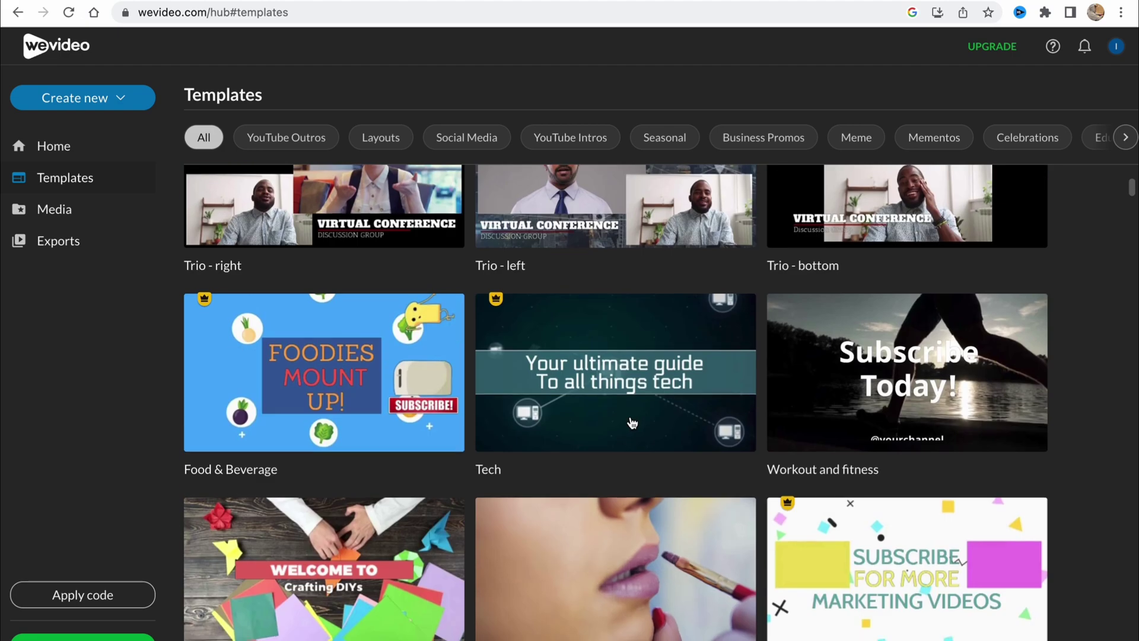
{"action": "scroll", "coordinate": [632, 423], "scroll_direction": "up", "scroll_amount": 5}
- Filter templates by YouTube Outros, Layouts, Social Media, YouTube Intros, Seasonal and Education, then go to Media
{"action": "left_click", "coordinate": [282, 144]}
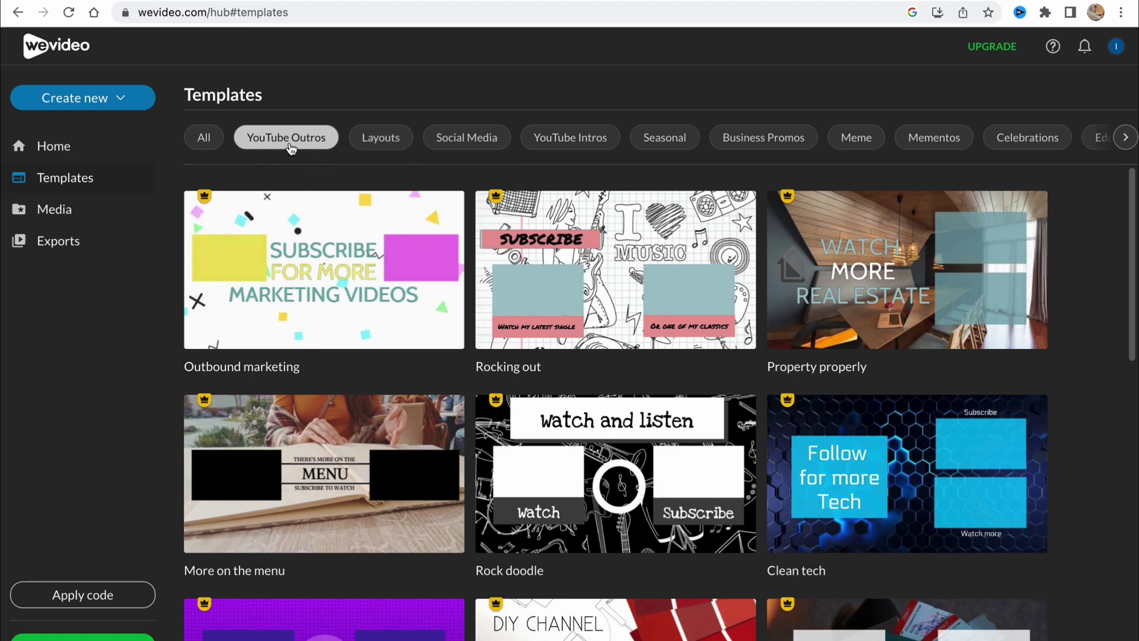
{"action": "left_click", "coordinate": [383, 142]}
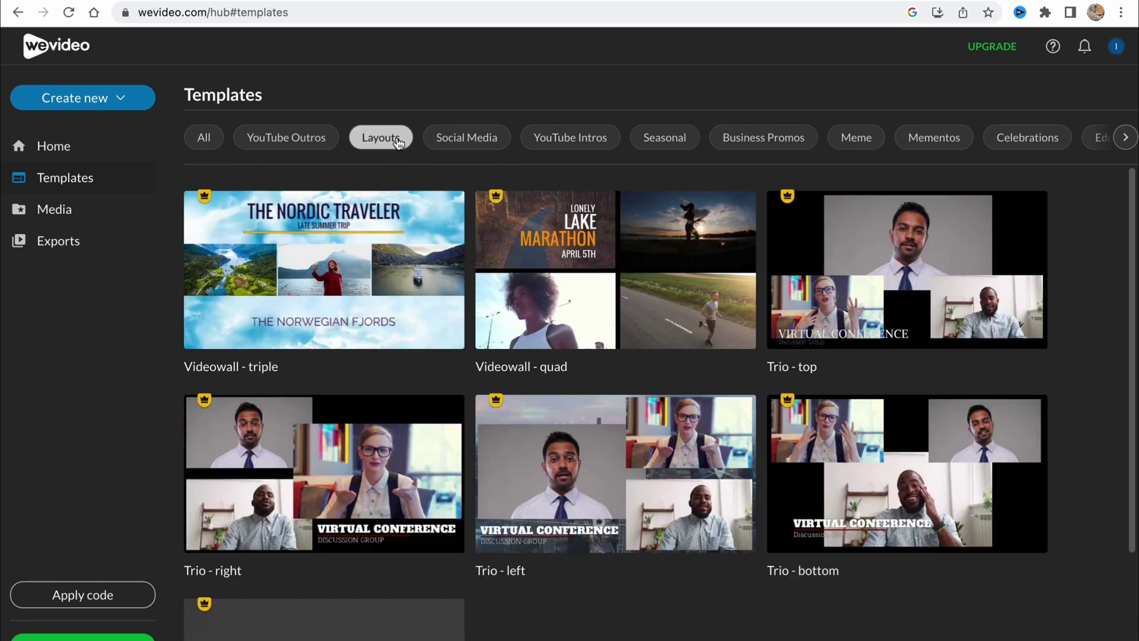
{"action": "left_click", "coordinate": [484, 144]}
{"action": "left_click", "coordinate": [588, 146]}
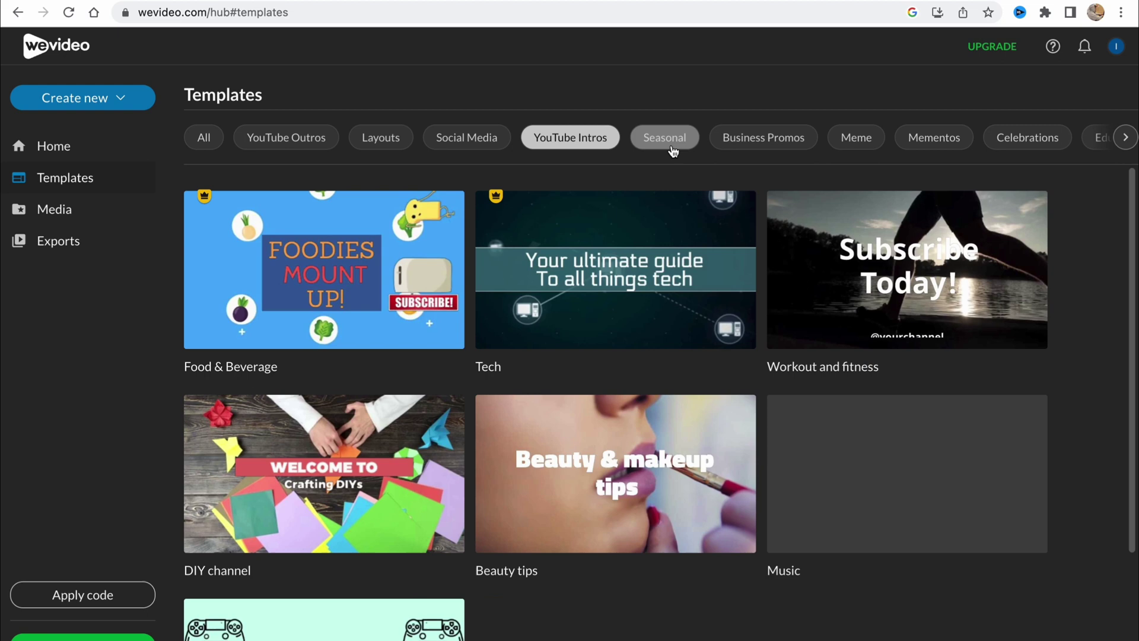
{"action": "left_click", "coordinate": [685, 147]}
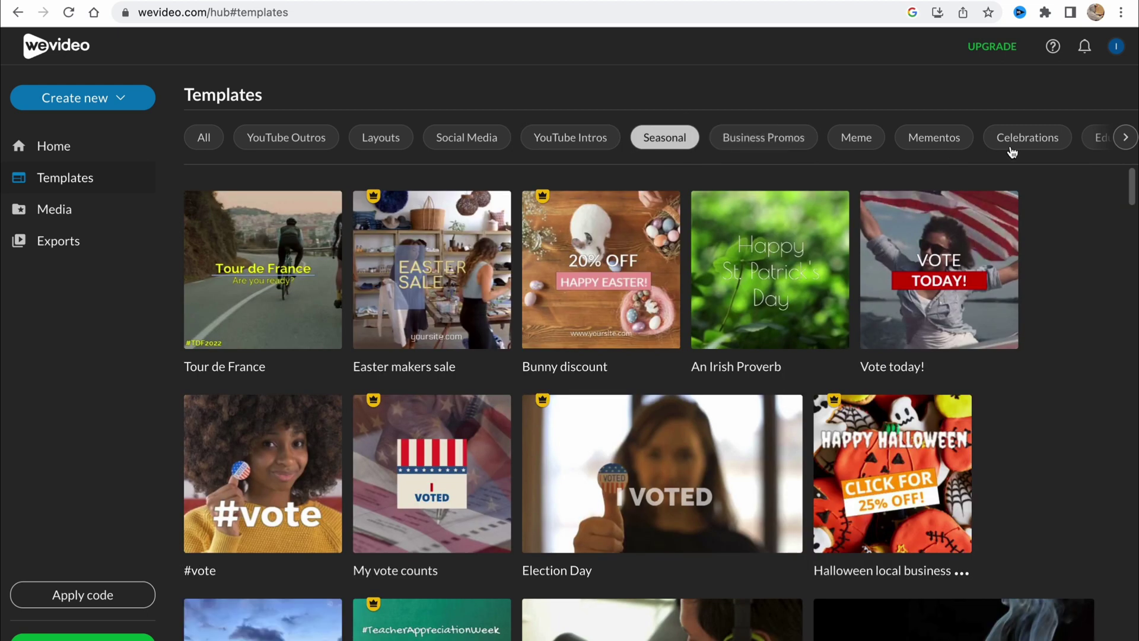
{"action": "left_click", "coordinate": [1127, 137]}
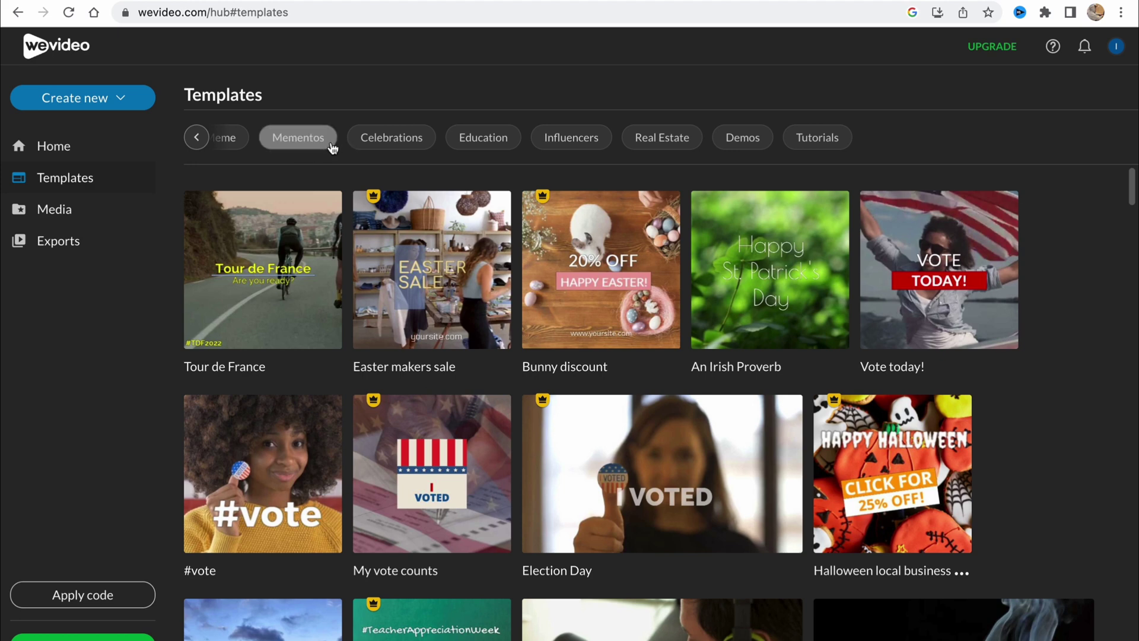
{"action": "left_click", "coordinate": [499, 138]}
{"action": "left_click", "coordinate": [55, 217]}
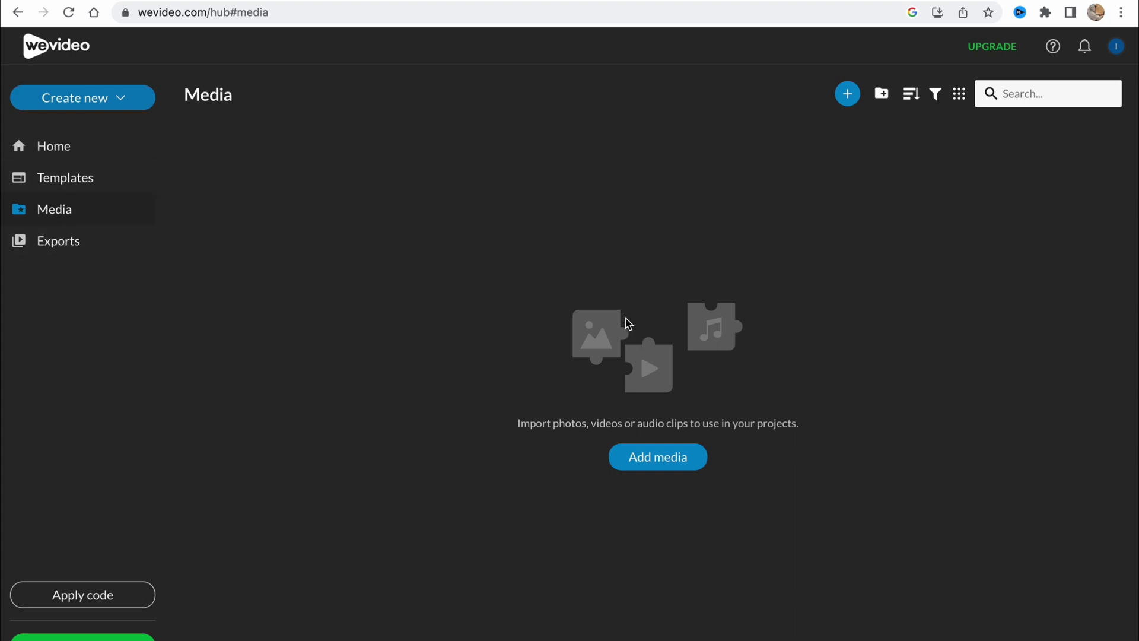
- Import the nature sound and rain .mp4 videos from the Desktop into the media library
{"action": "left_click", "coordinate": [671, 461]}
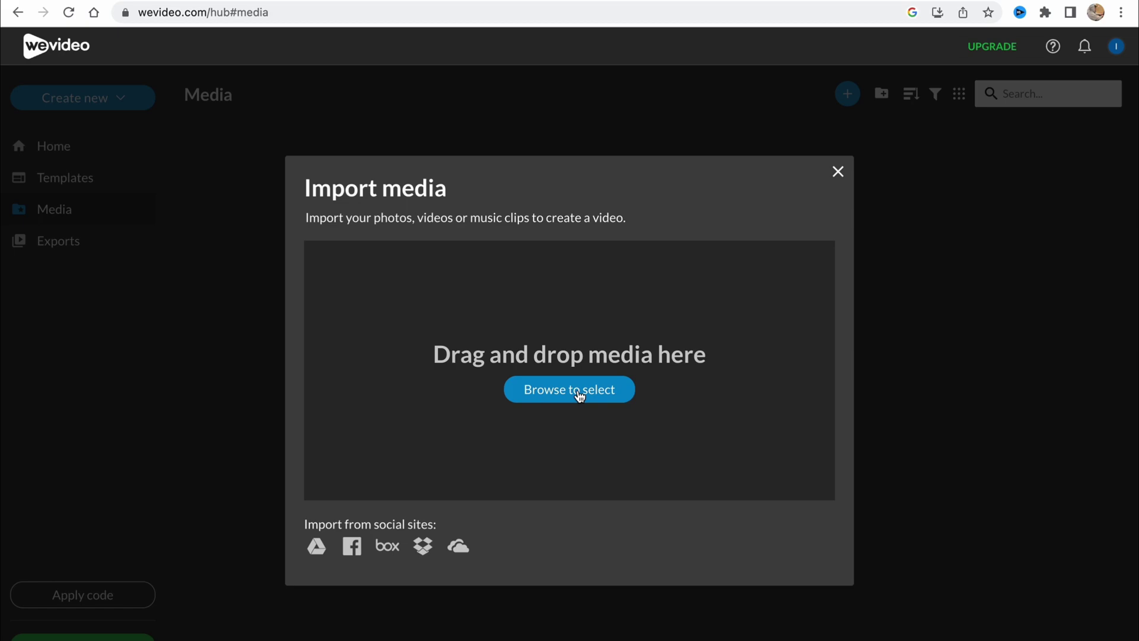
{"action": "left_click", "coordinate": [561, 394]}
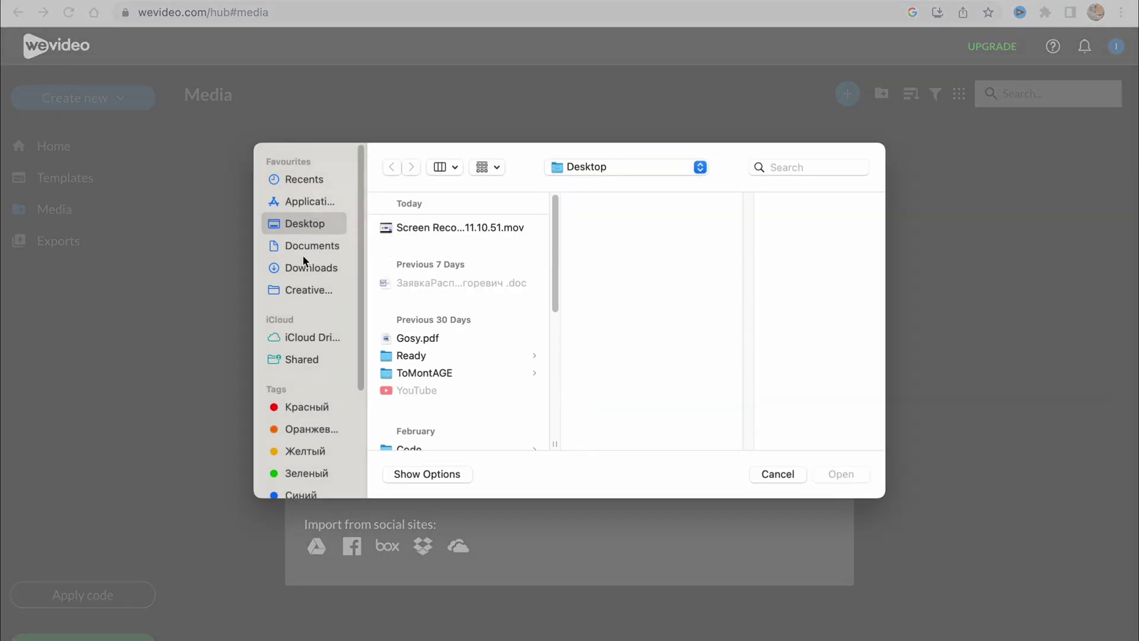
{"action": "left_click", "coordinate": [312, 246]}
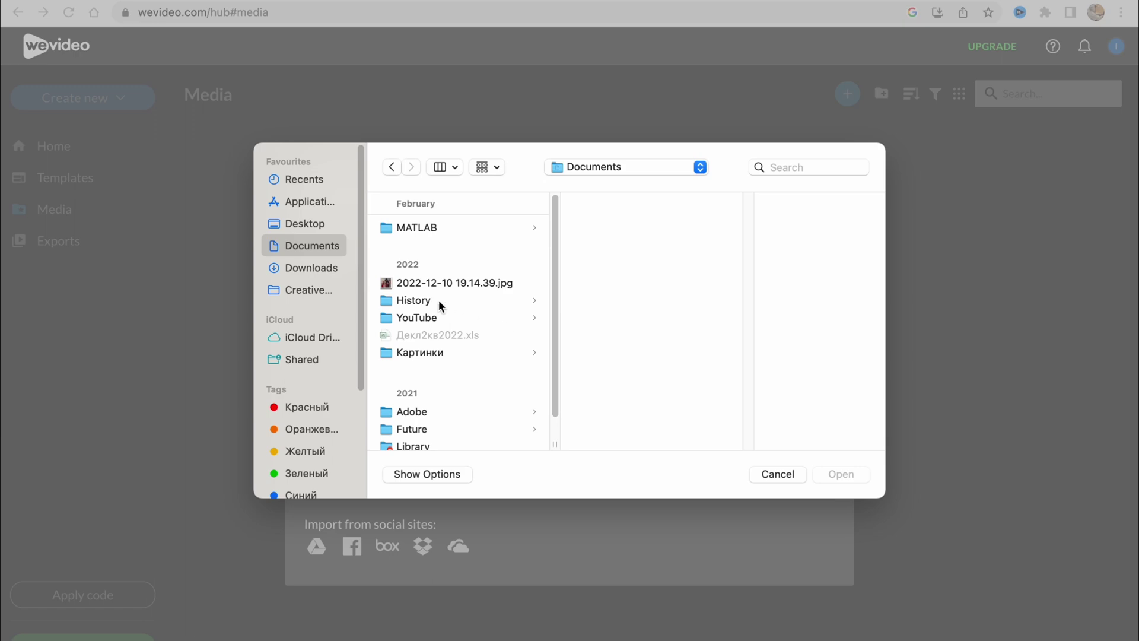
{"action": "left_click", "coordinate": [318, 227]}
{"action": "scroll", "coordinate": [474, 343], "scroll_direction": "down", "scroll_amount": 5}
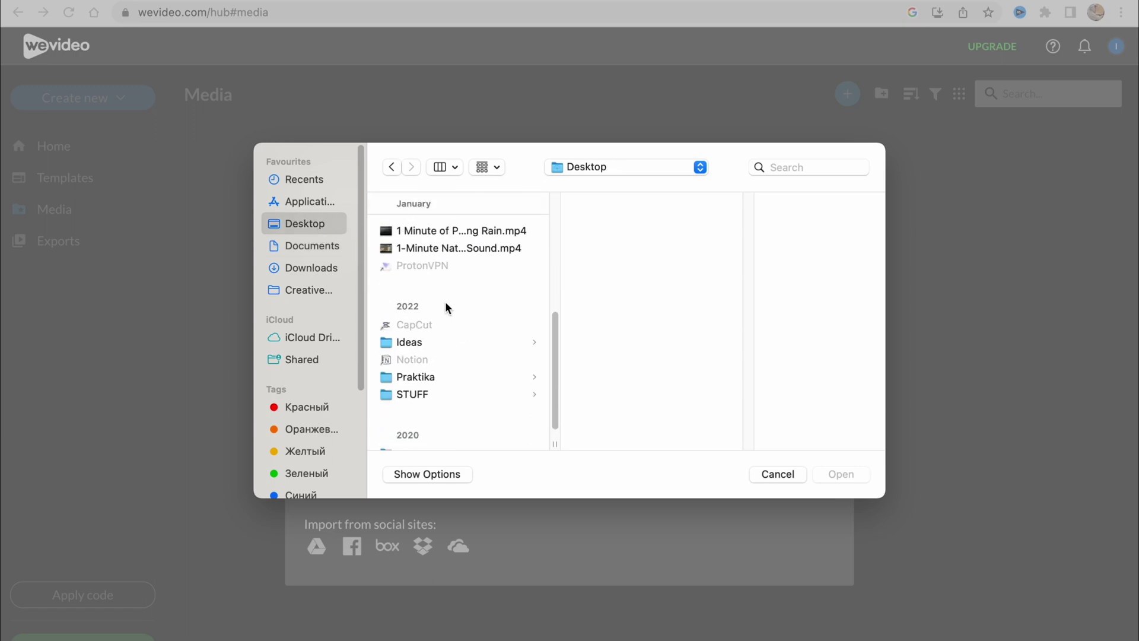
{"action": "left_click", "coordinate": [460, 248]}
{"action": "left_click", "coordinate": [461, 235], "text": "shift"}
{"action": "left_click", "coordinate": [844, 475]}
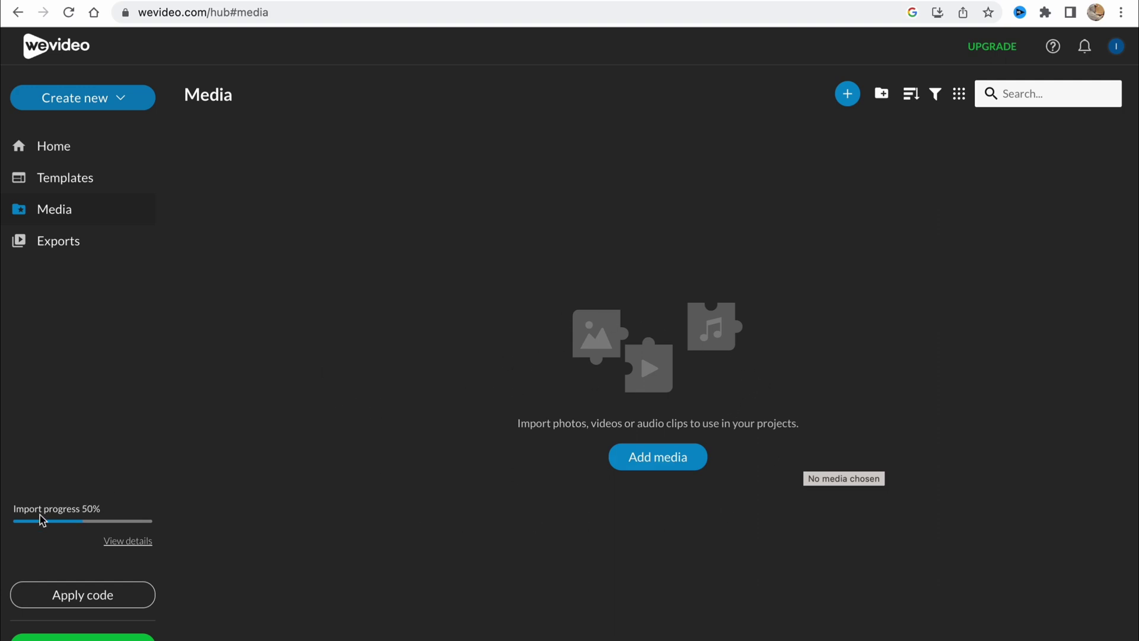
{"action": "scroll", "coordinate": [40, 514], "scroll_direction": "up", "scroll_amount": 5}
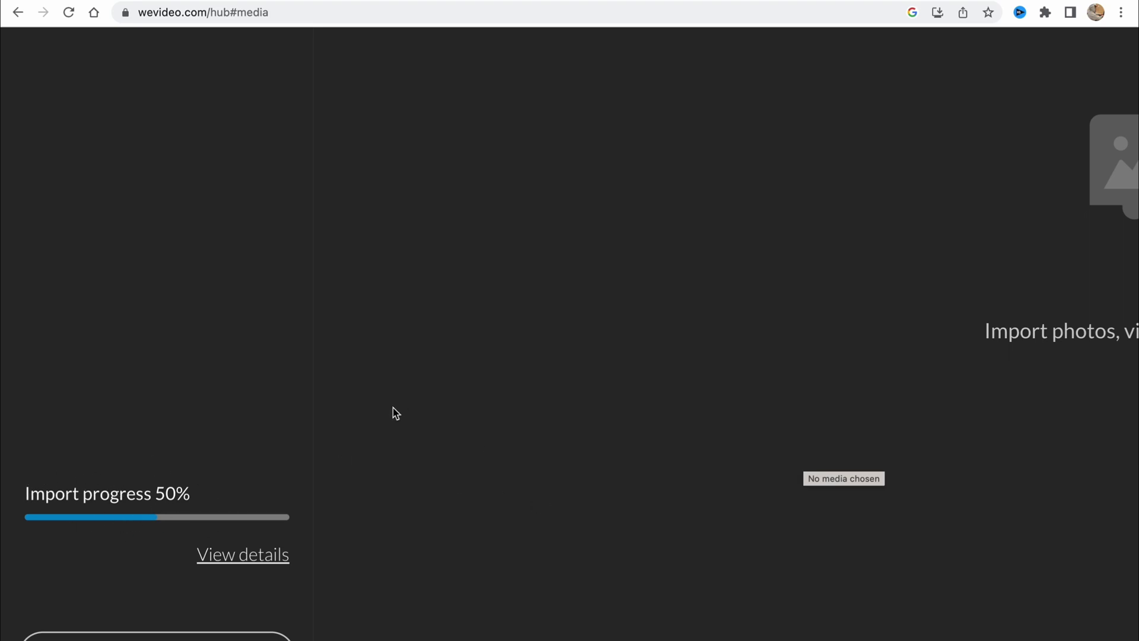
{"action": "scroll", "coordinate": [428, 379], "scroll_direction": "down", "scroll_amount": 5}
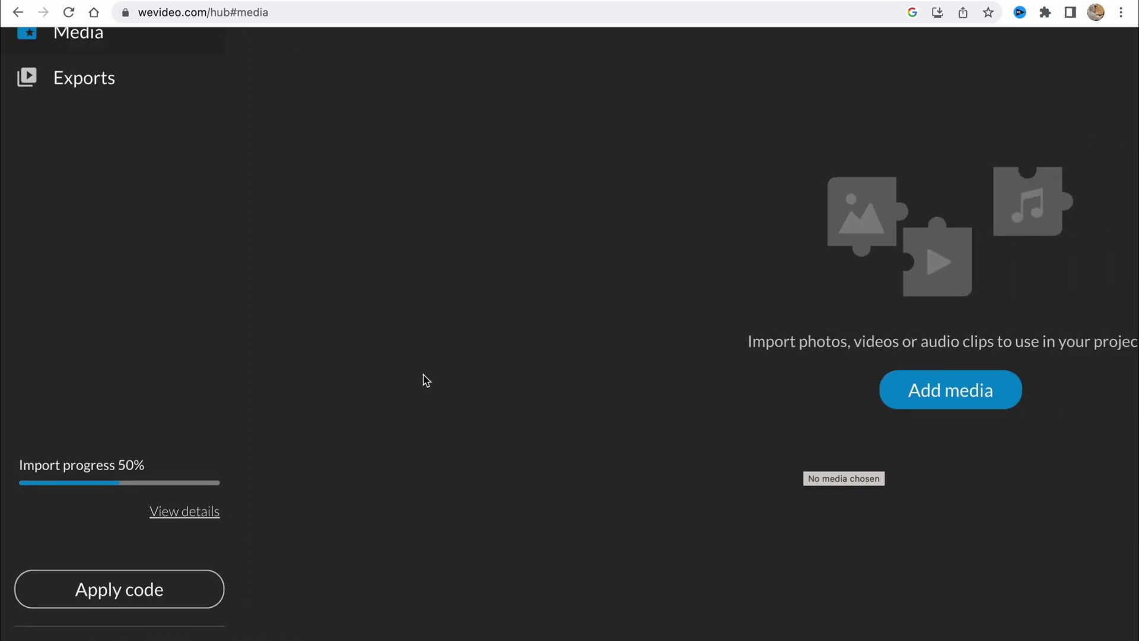
{"action": "scroll", "coordinate": [425, 380], "scroll_direction": "down", "scroll_amount": 3}
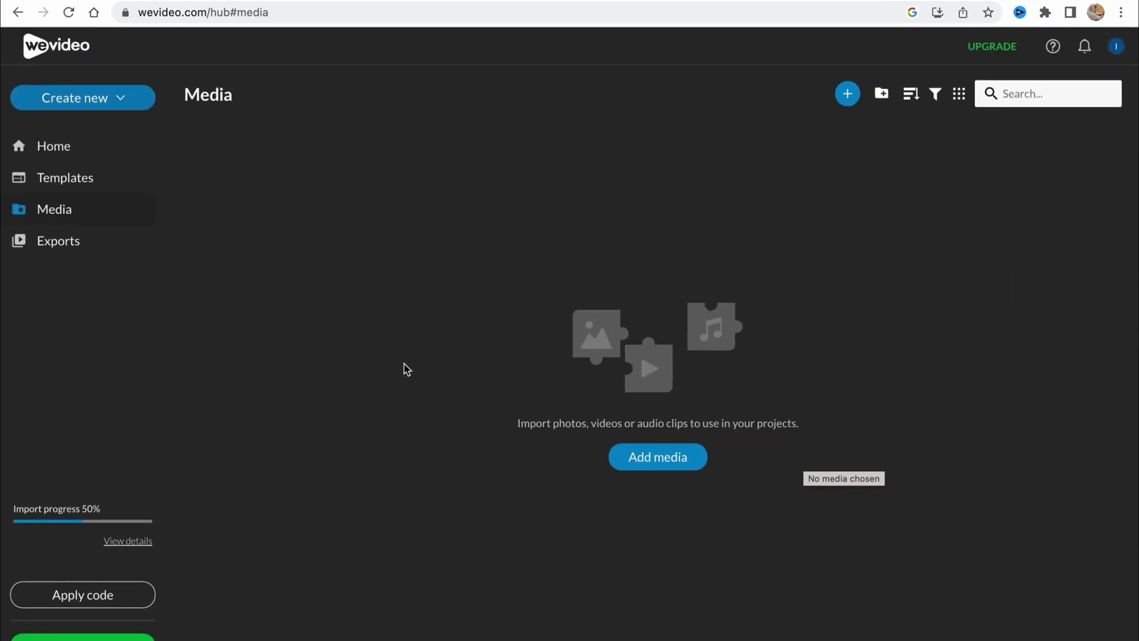
- Create a new video project in the Full-featured editor and dismiss the welcome tour
{"action": "left_click", "coordinate": [98, 98]}
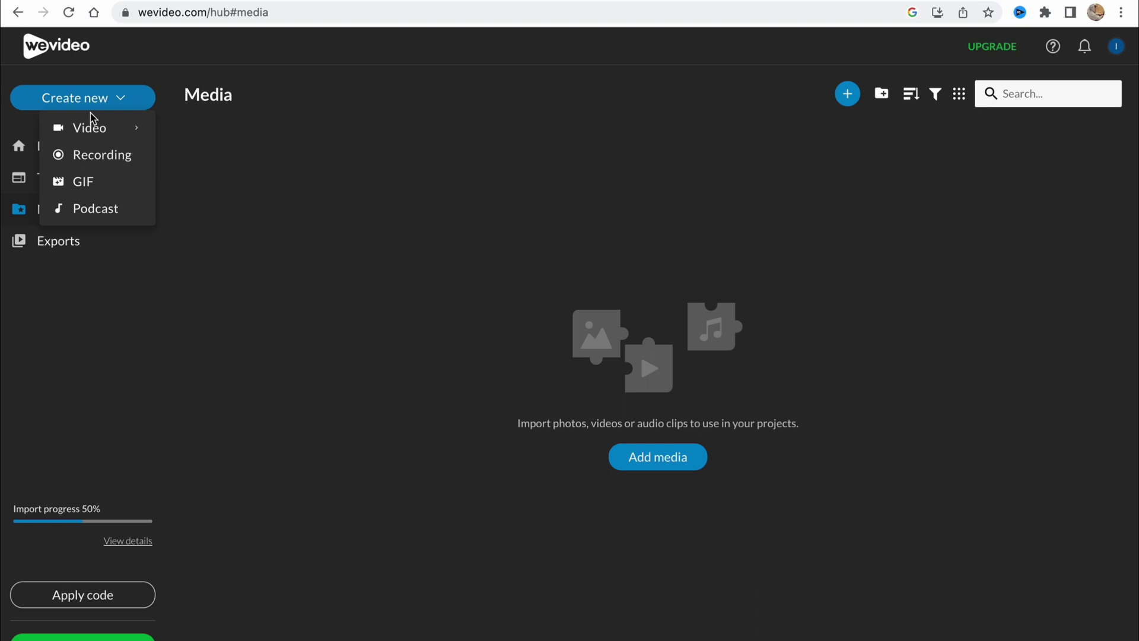
{"action": "mouse_move", "coordinate": [88, 129]}
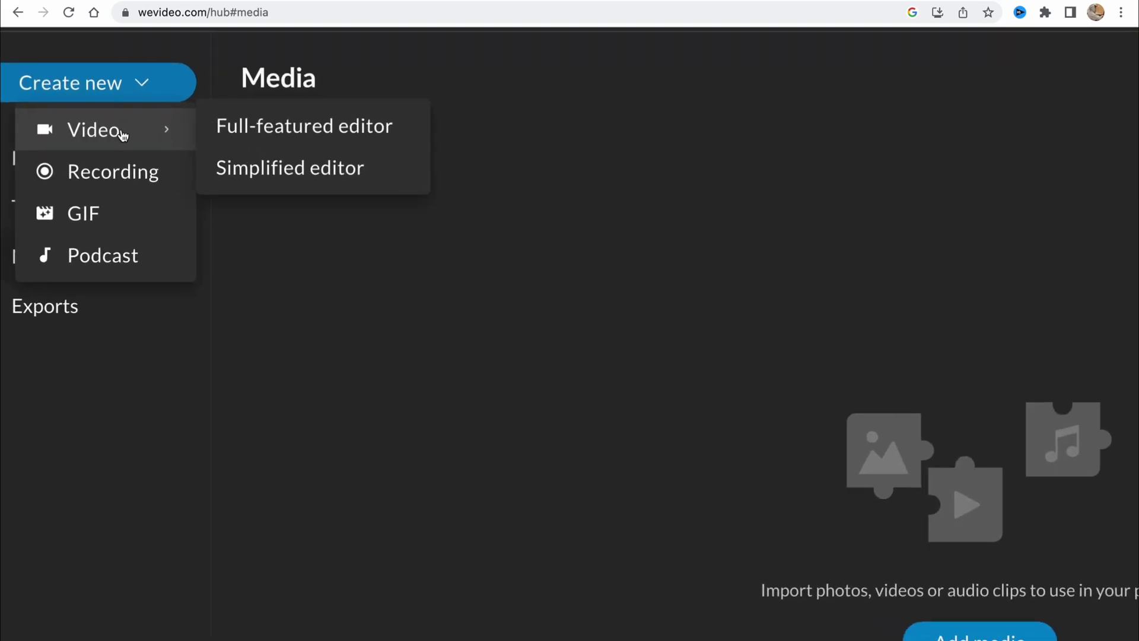
{"action": "scroll", "coordinate": [305, 138], "scroll_direction": "up", "scroll_amount": 3}
{"action": "left_click", "coordinate": [306, 138]}
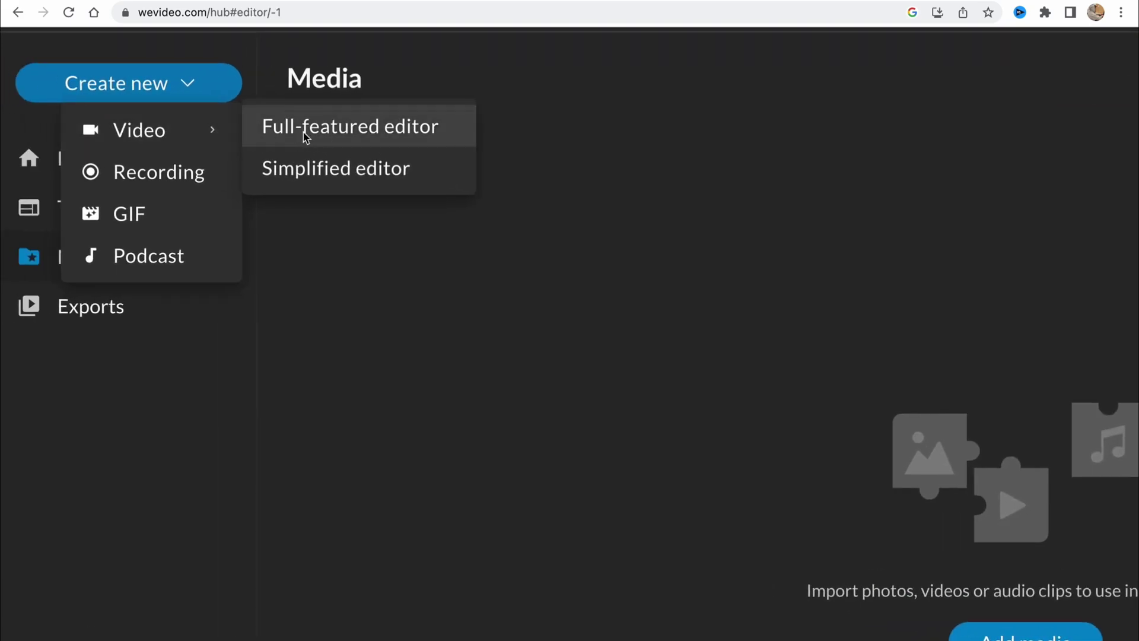
{"action": "scroll", "coordinate": [511, 229], "scroll_direction": "down", "scroll_amount": 3}
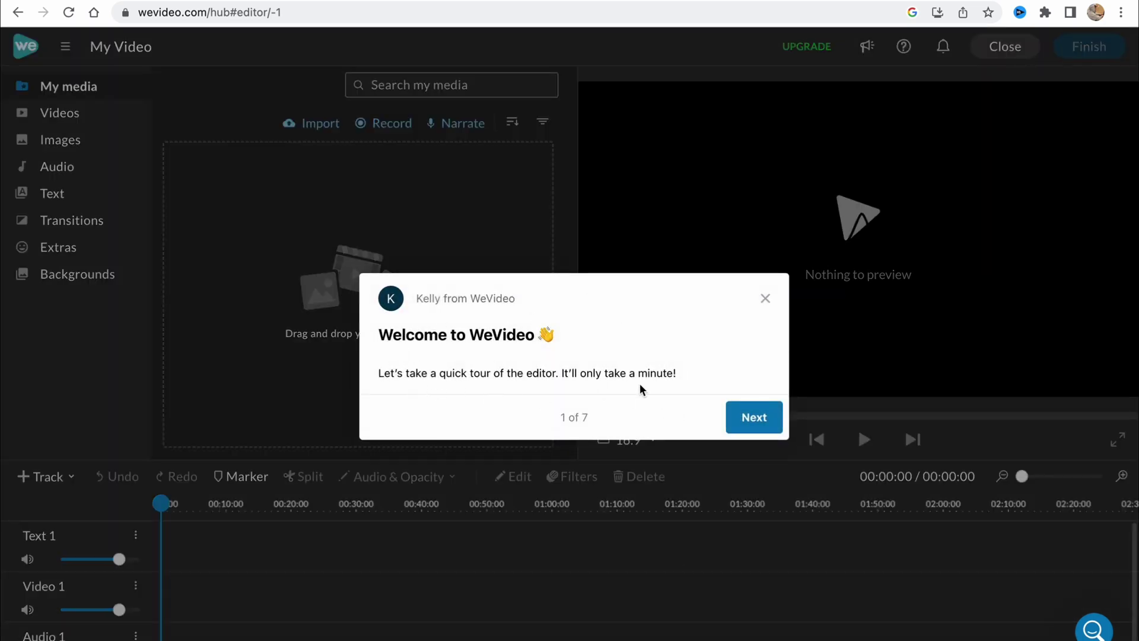
{"action": "left_click", "coordinate": [769, 300]}
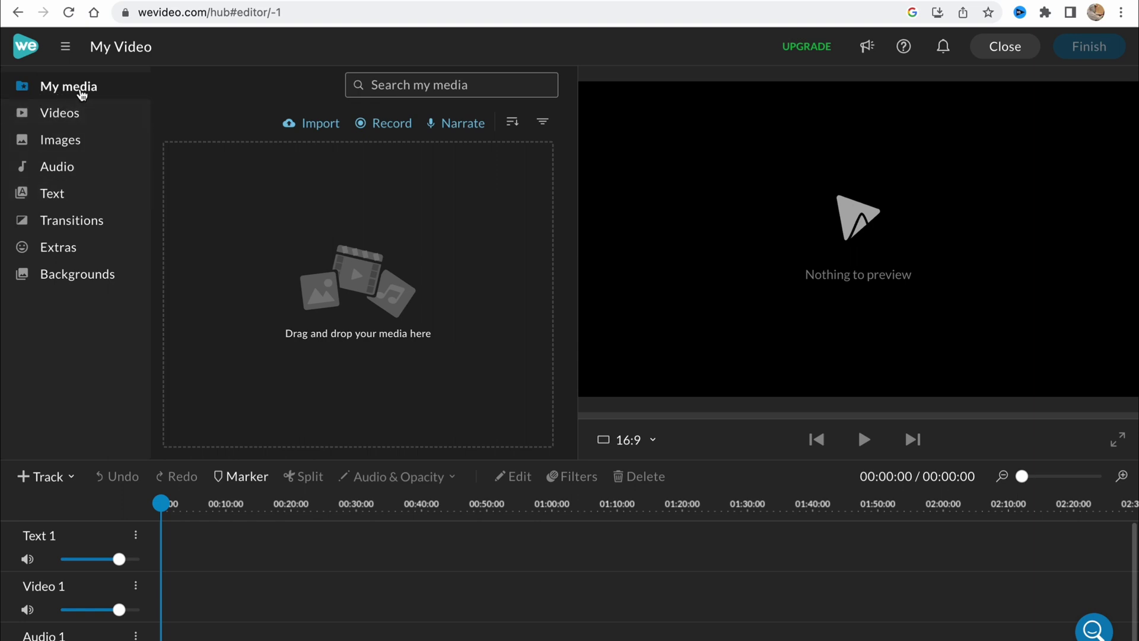
- Browse the stock video, image and audio libraries
{"action": "left_click", "coordinate": [57, 114]}
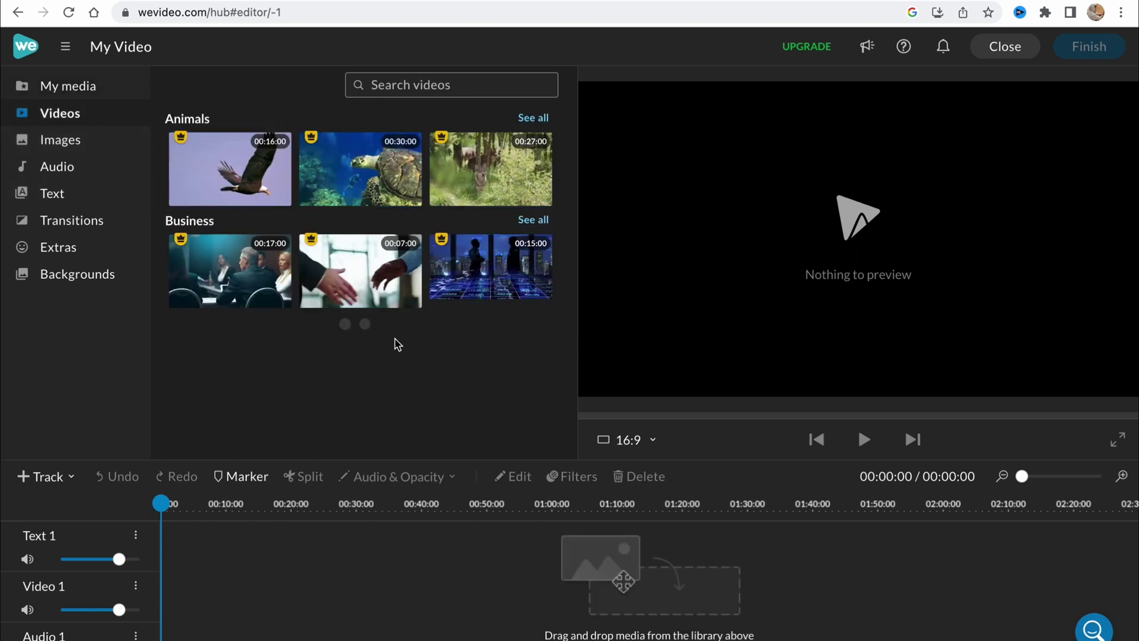
{"action": "left_click", "coordinate": [54, 148]}
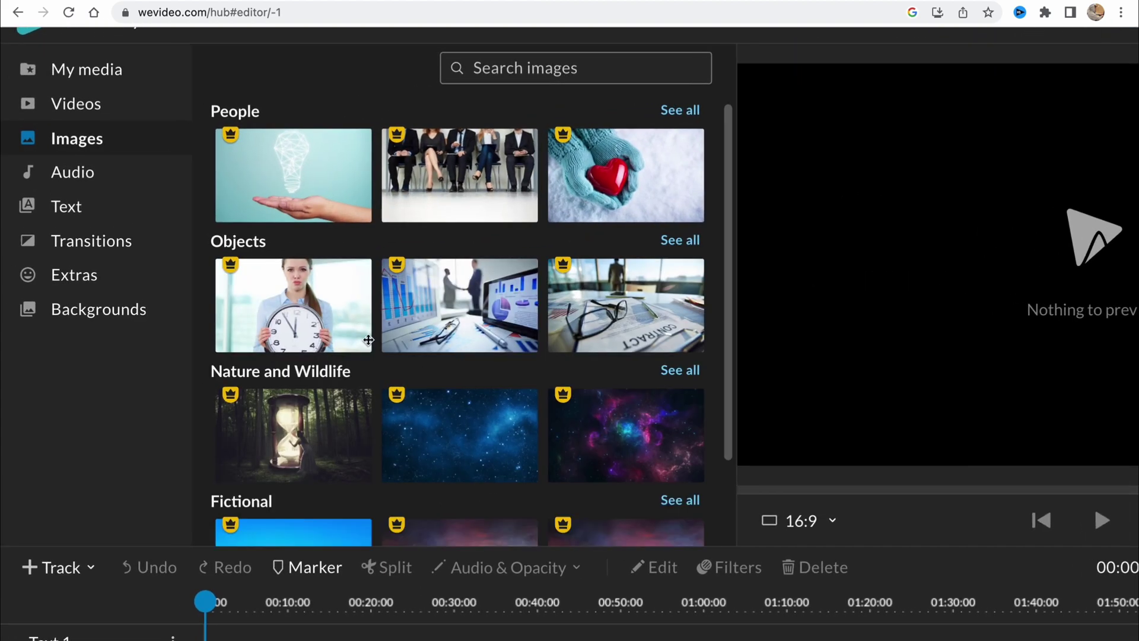
{"action": "scroll", "coordinate": [483, 364], "scroll_direction": "down", "scroll_amount": 6}
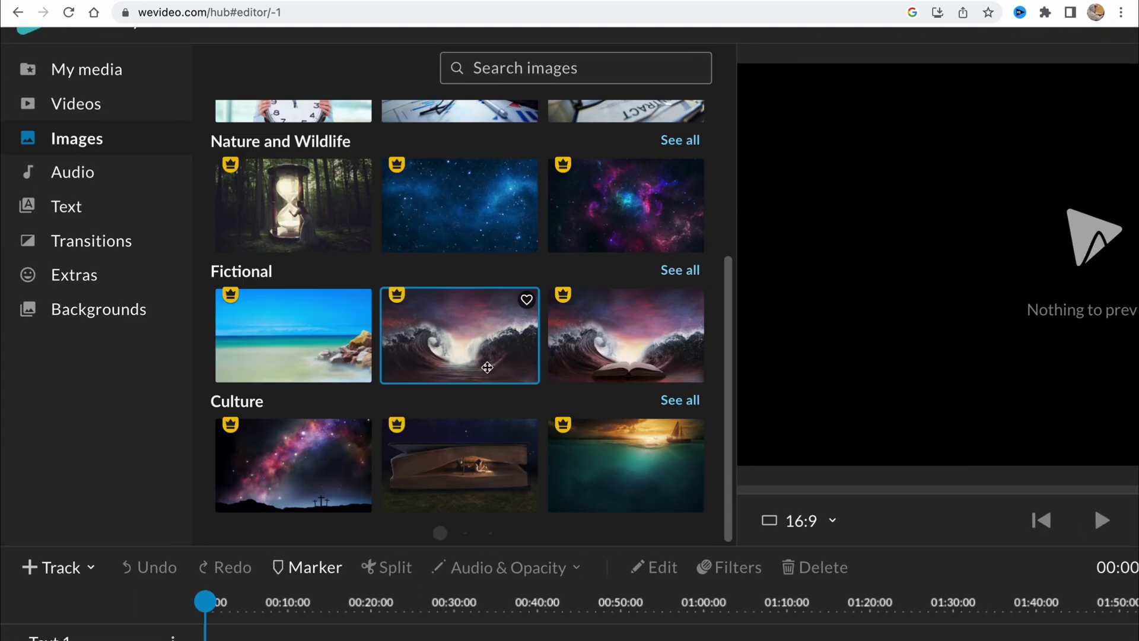
{"action": "scroll", "coordinate": [483, 394], "scroll_direction": "up", "scroll_amount": 5}
{"action": "left_click", "coordinate": [87, 176]}
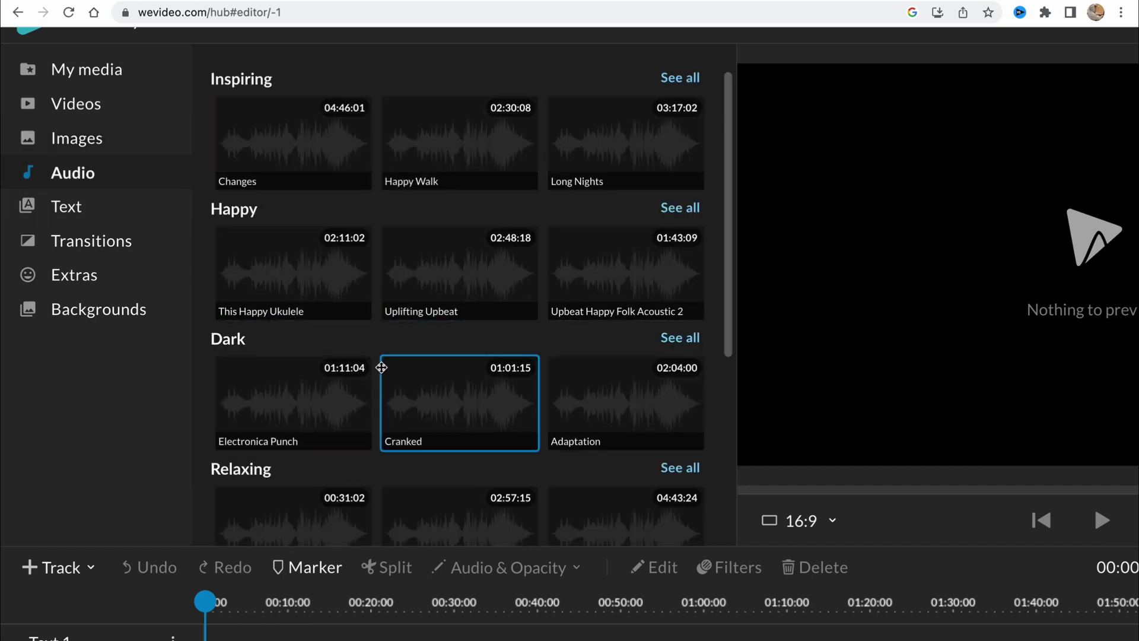
- Look through Text, Transitions, Extras and Backgrounds, then zoom out to show the whole editor and timeline
{"action": "left_click", "coordinate": [58, 215]}
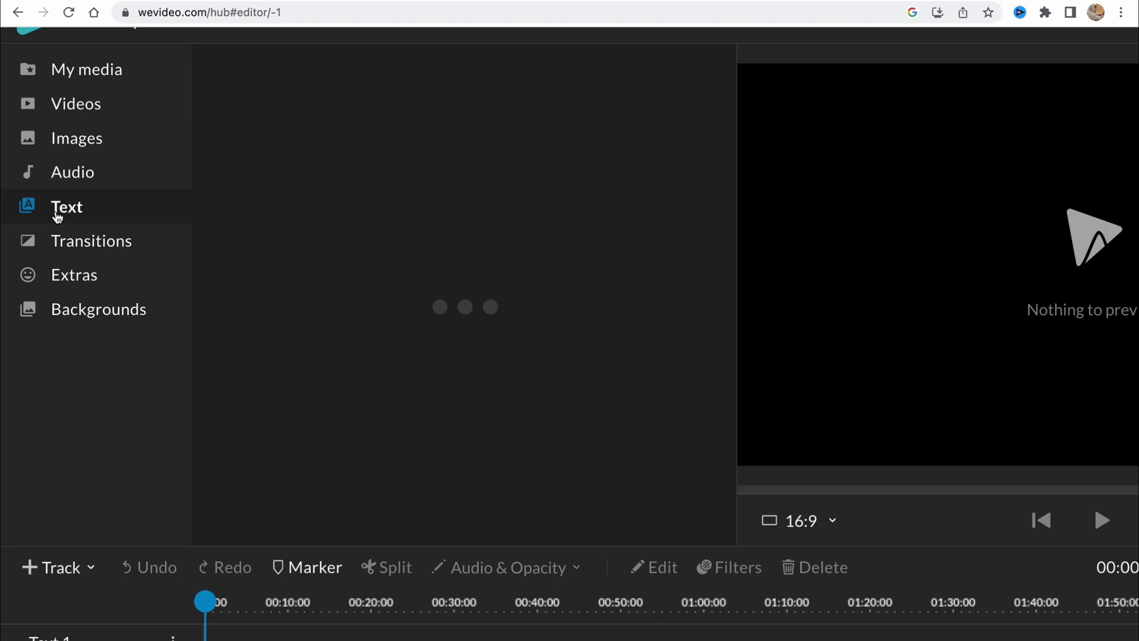
{"action": "left_click", "coordinate": [94, 256]}
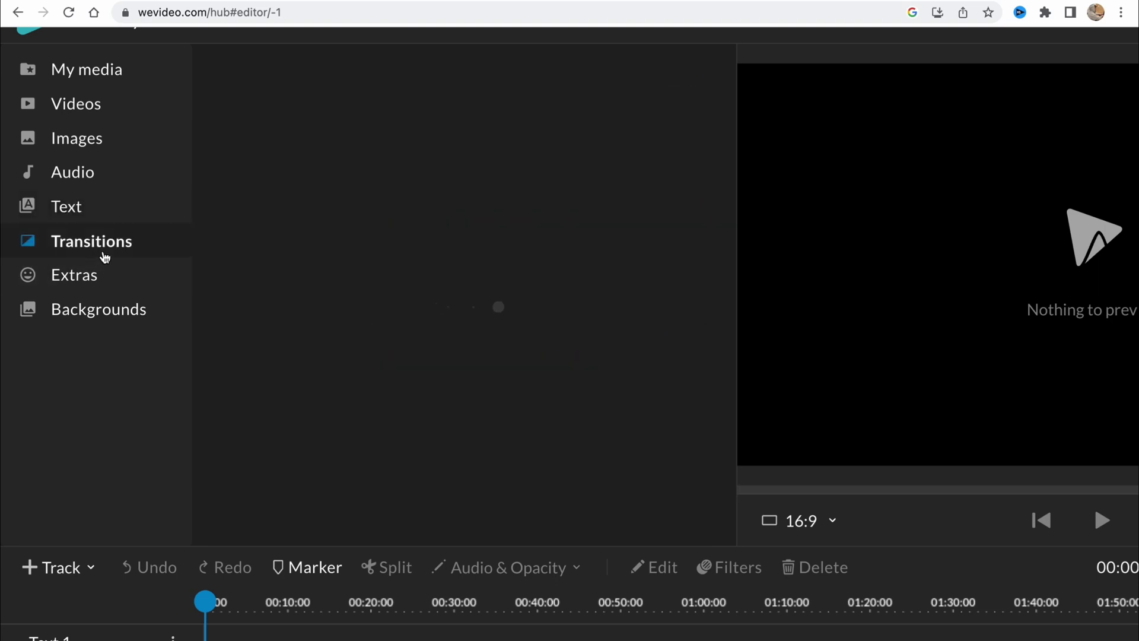
{"action": "left_click", "coordinate": [123, 290]}
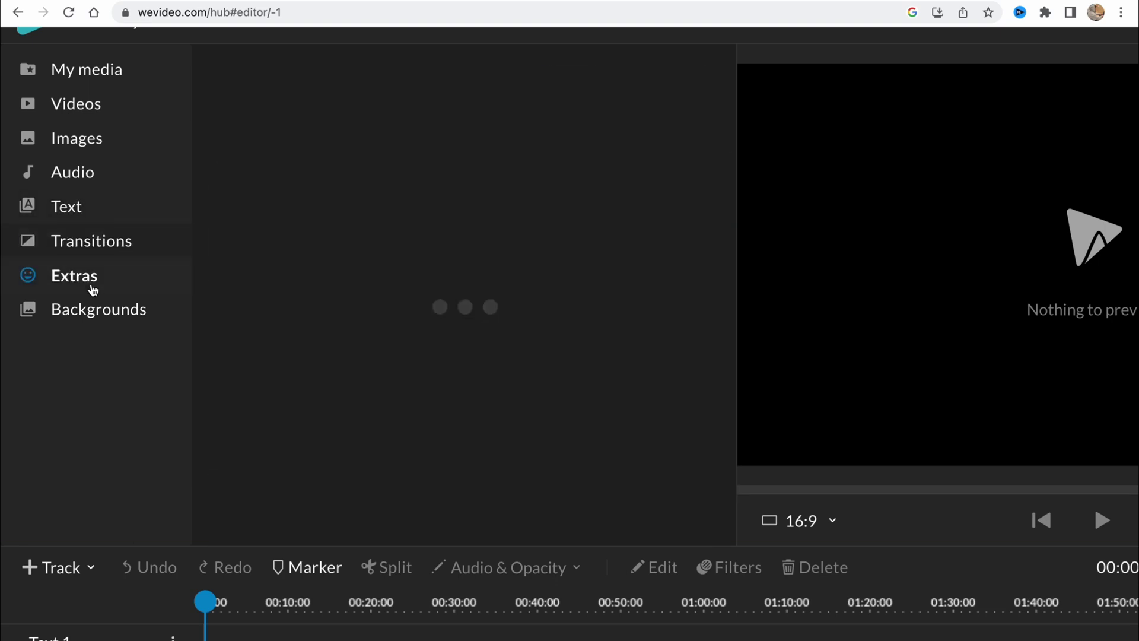
{"action": "left_click", "coordinate": [90, 323]}
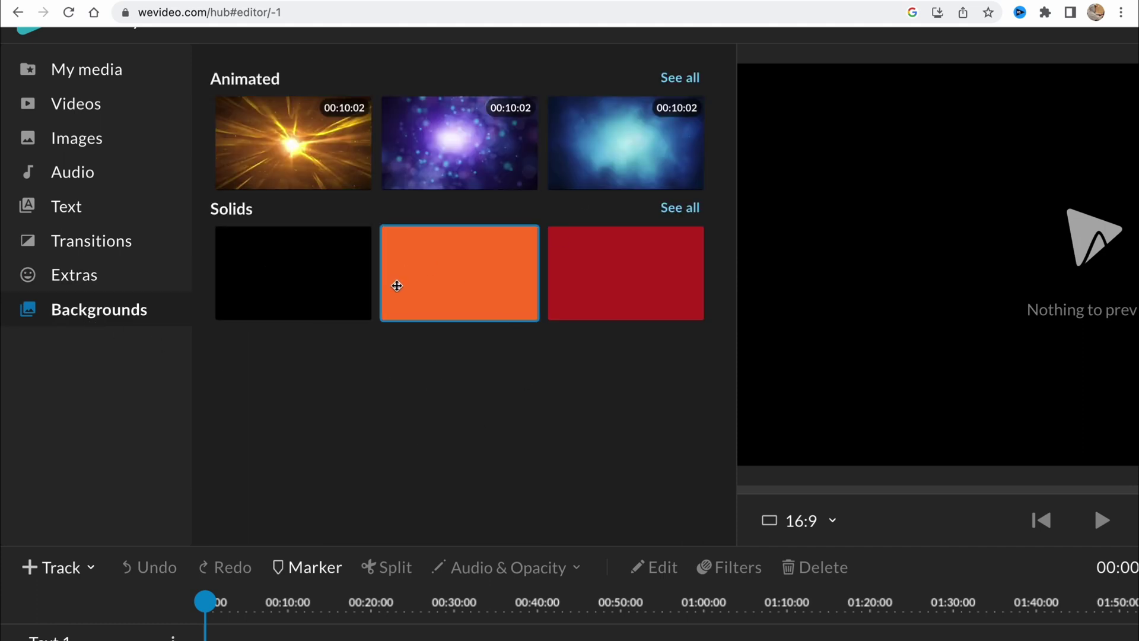
{"action": "key", "text": "ctrl+minus"}
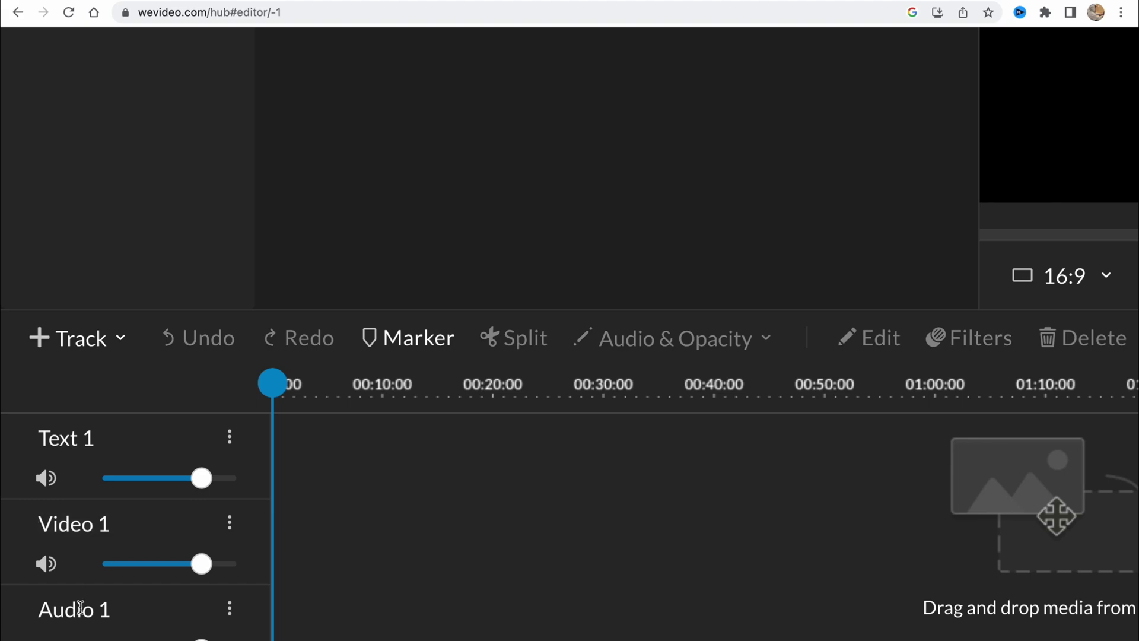
{"action": "scroll", "coordinate": [81, 629], "scroll_direction": "down", "scroll_amount": 1}
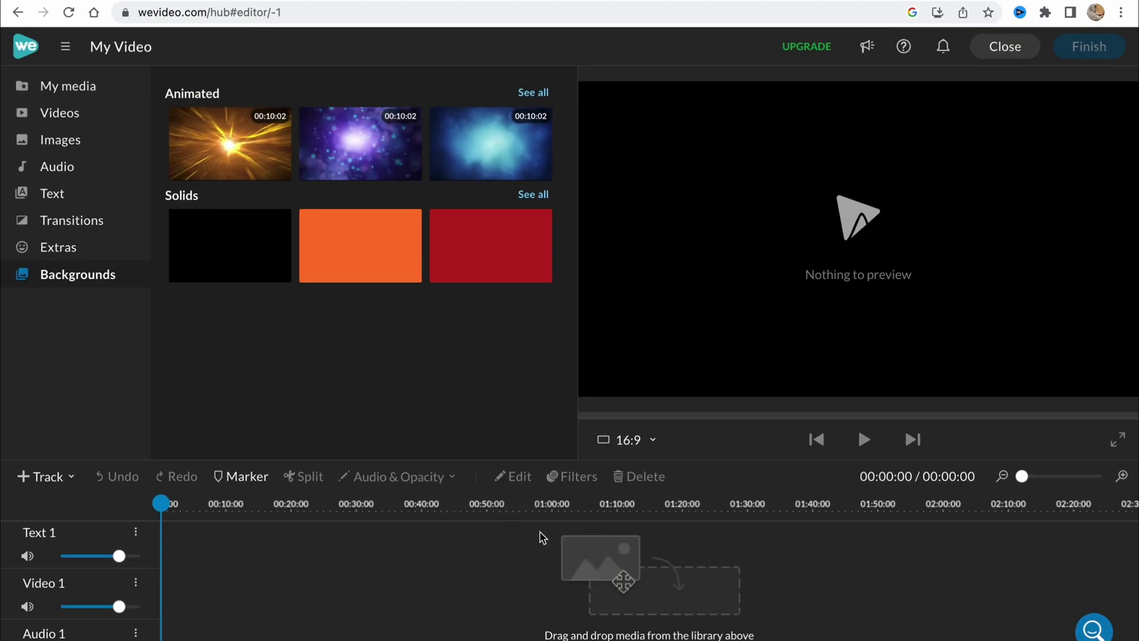
- Import the 1-Minute Nature Background video from the Desktop into My media
{"action": "left_click", "coordinate": [99, 103]}
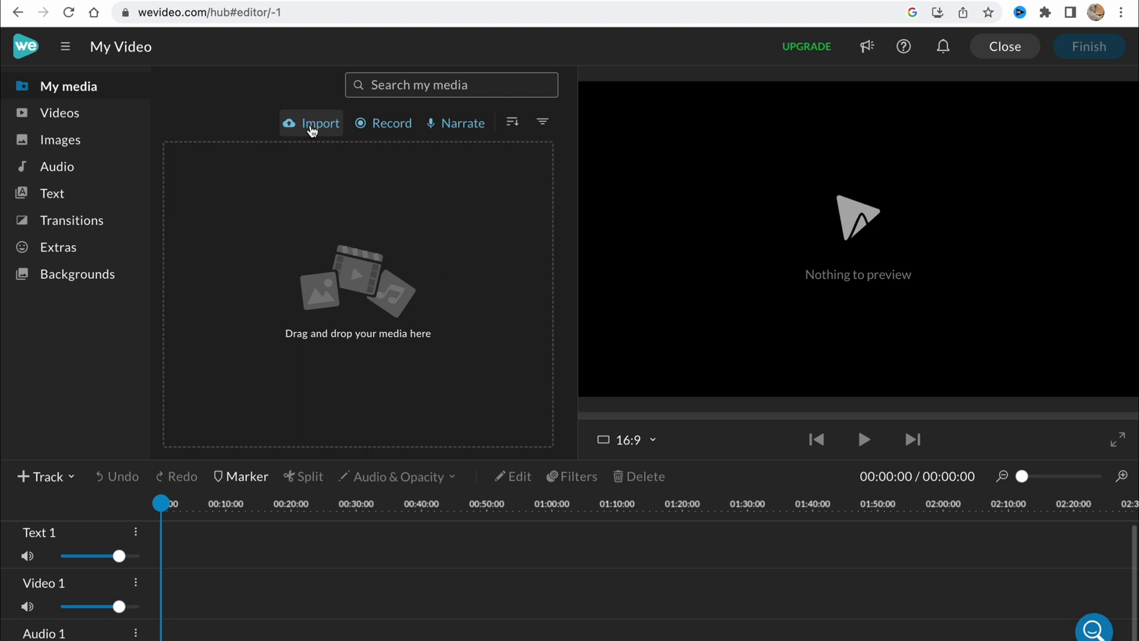
{"action": "left_click", "coordinate": [313, 128]}
{"action": "left_click", "coordinate": [554, 372]}
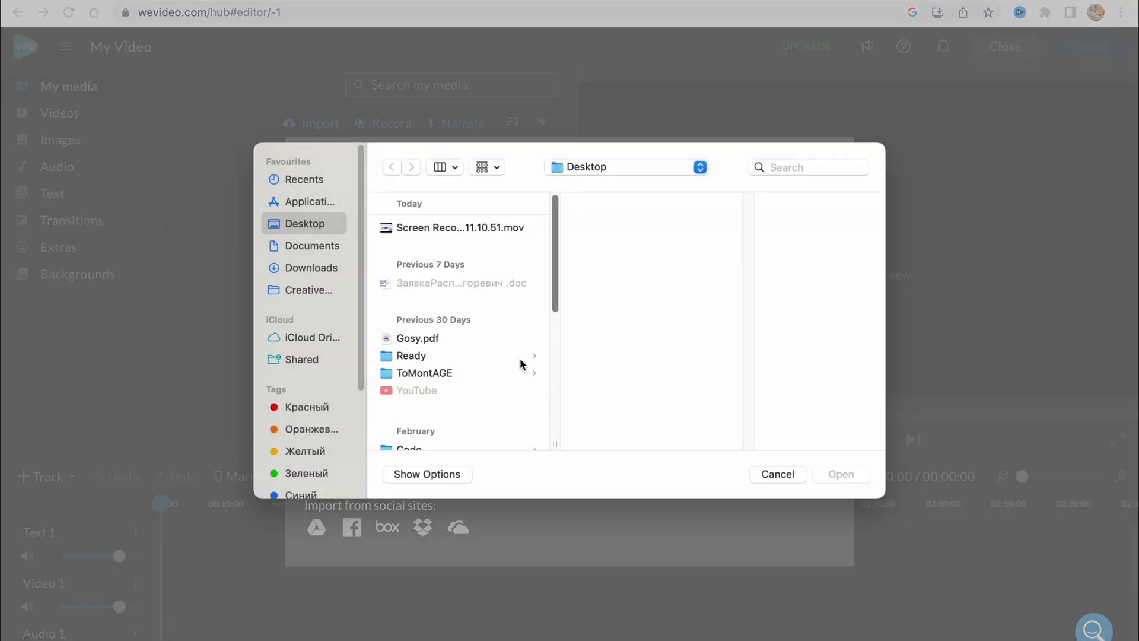
{"action": "scroll", "coordinate": [521, 364], "scroll_direction": "down", "scroll_amount": 5}
{"action": "left_click", "coordinate": [443, 417]}
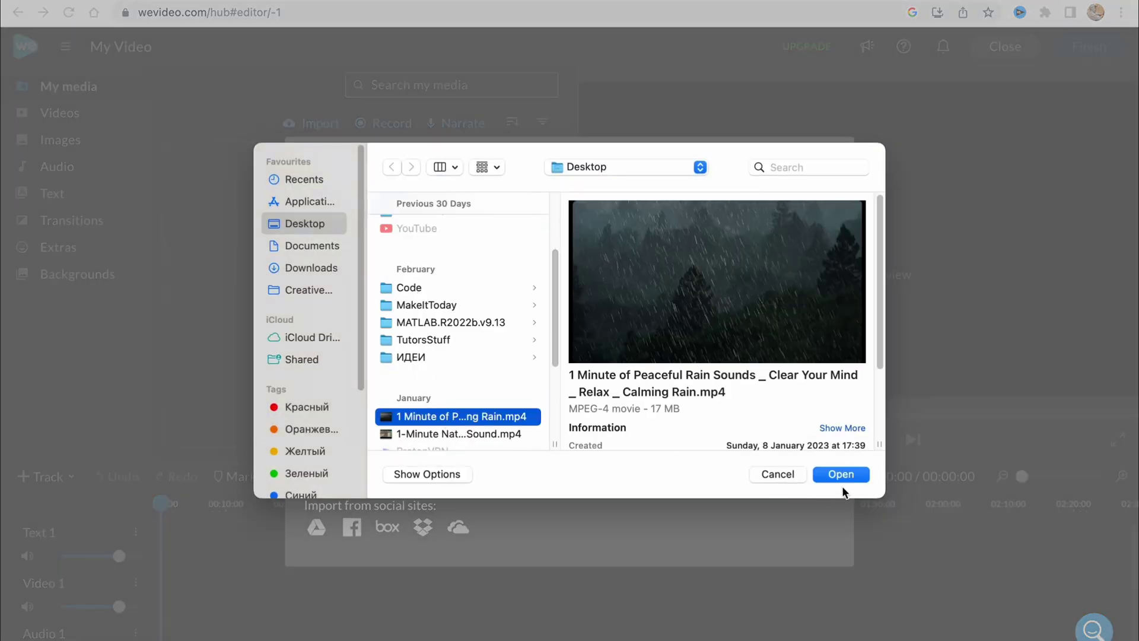
{"action": "left_click", "coordinate": [480, 433]}
{"action": "left_click", "coordinate": [831, 484]}
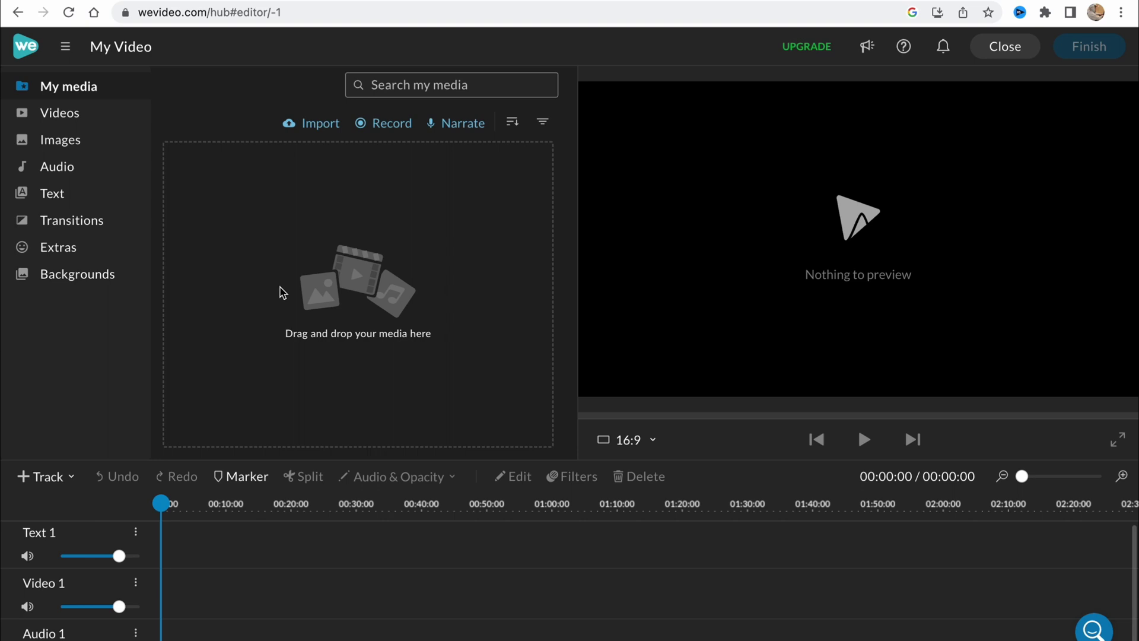
{"action": "left_click", "coordinate": [320, 124]}
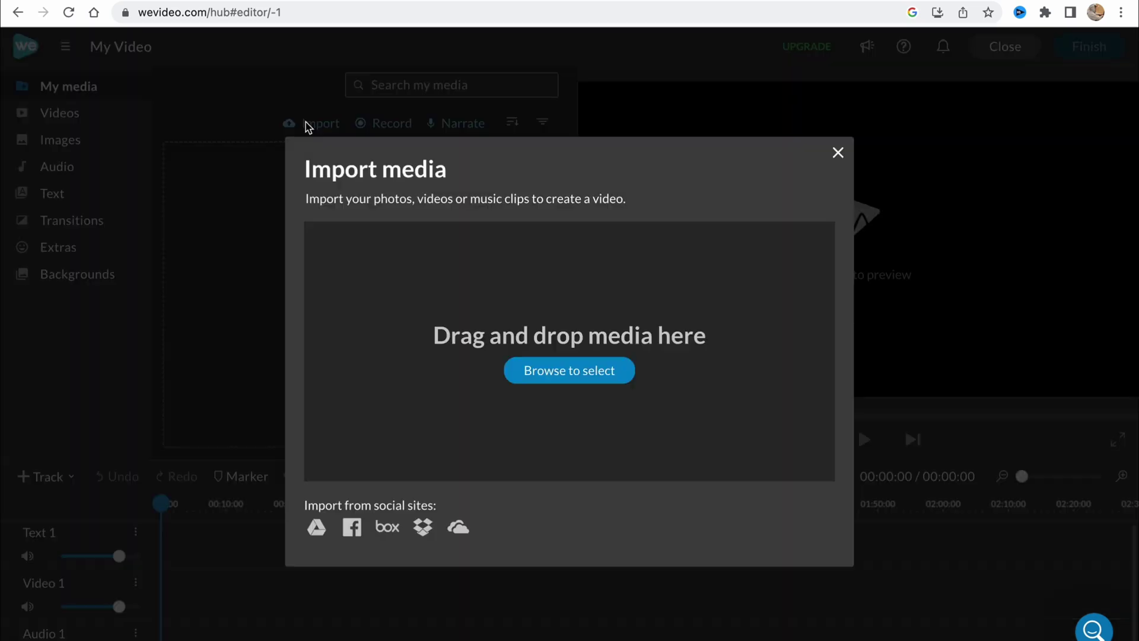
{"action": "left_click", "coordinate": [838, 153]}
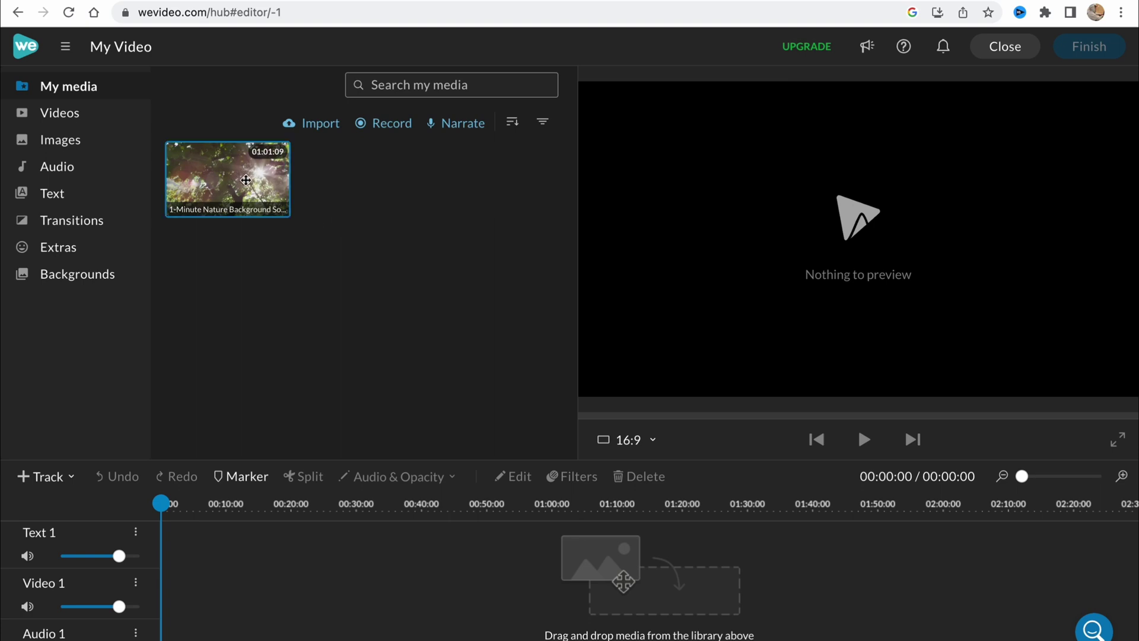
- Place the nature clip at the start of Video 1, preview it, and close the low-resolution notice
{"action": "left_click", "coordinate": [224, 177]}
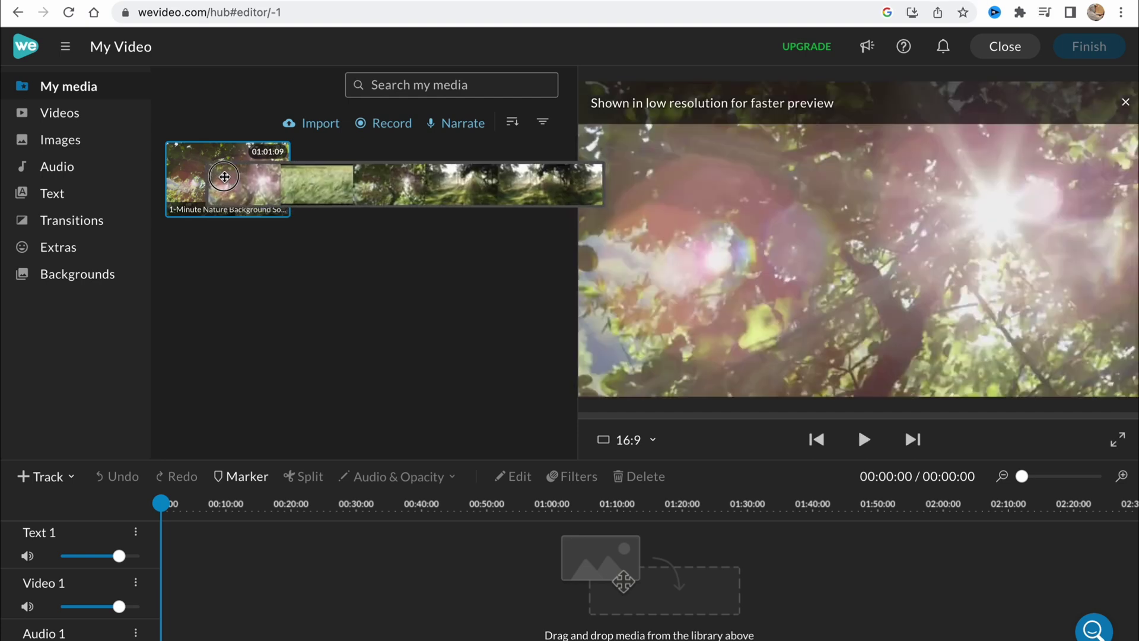
{"action": "left_click_drag", "start_coordinate": [224, 177], "coordinate": [166, 594]}
{"action": "left_click_drag", "start_coordinate": [161, 503], "coordinate": [292, 516]}
{"action": "key", "text": "space"}
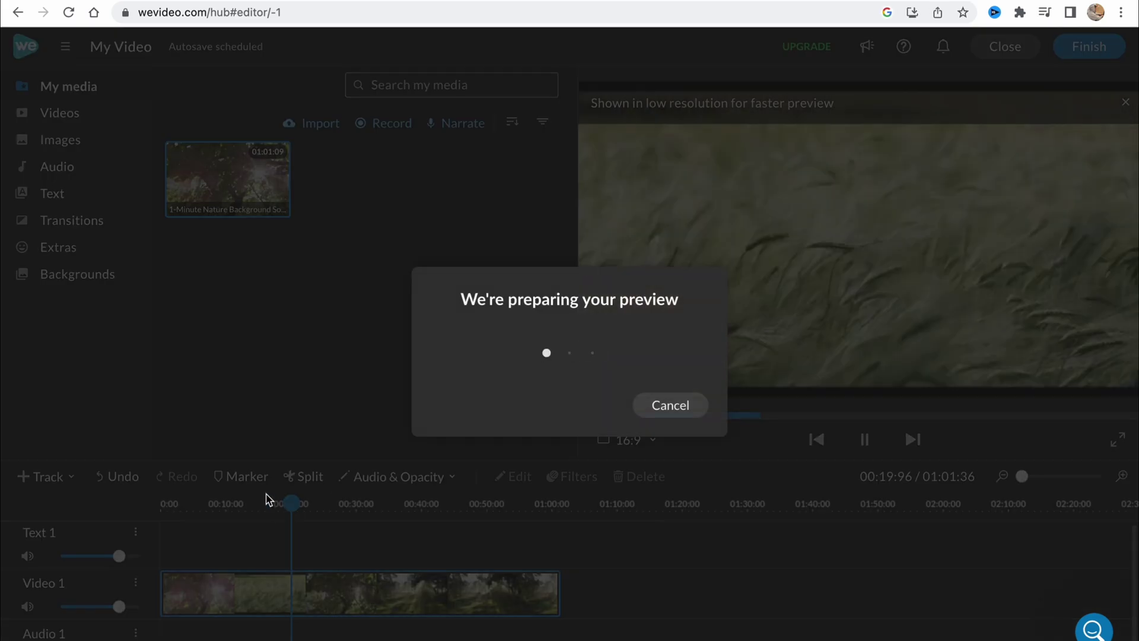
{"action": "key", "text": "space"}
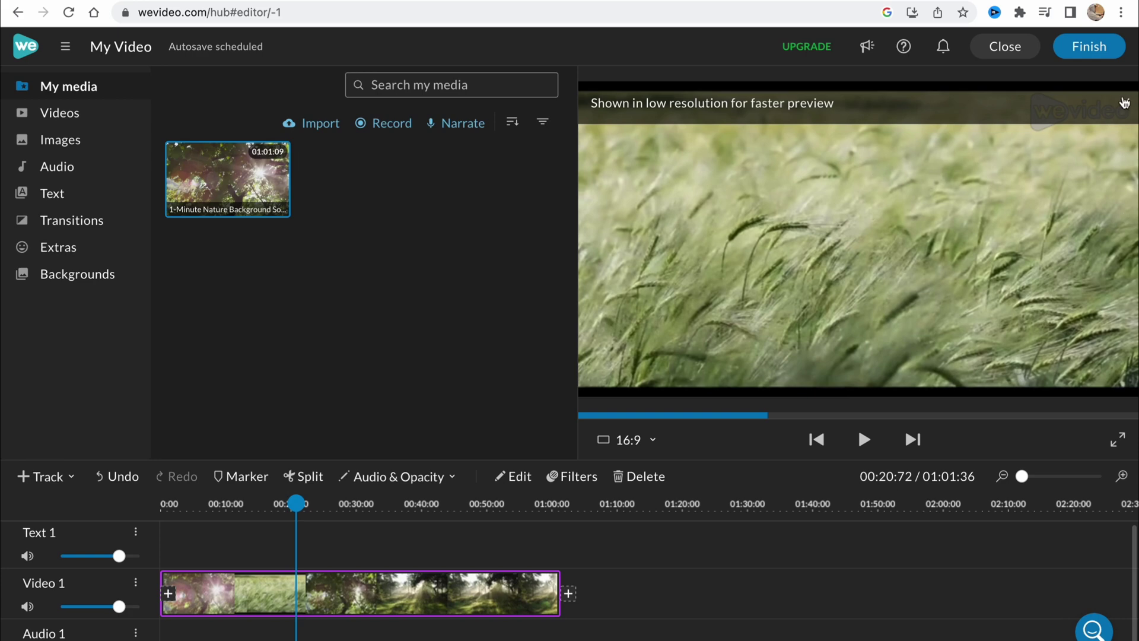
{"action": "left_click", "coordinate": [1121, 103]}
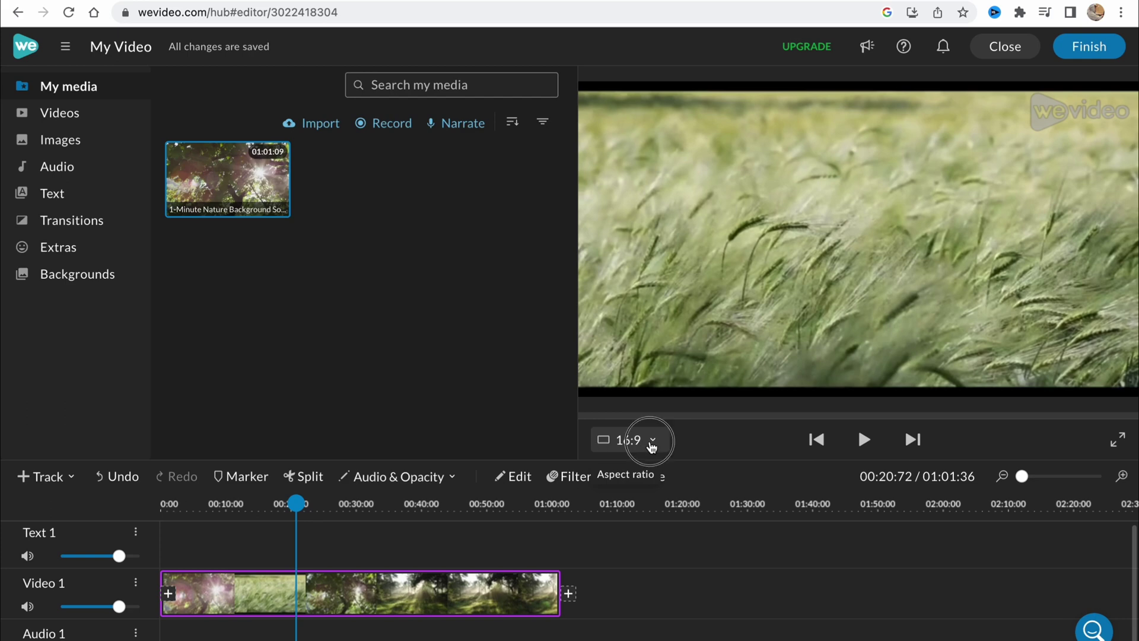
{"action": "left_click", "coordinate": [648, 442]}
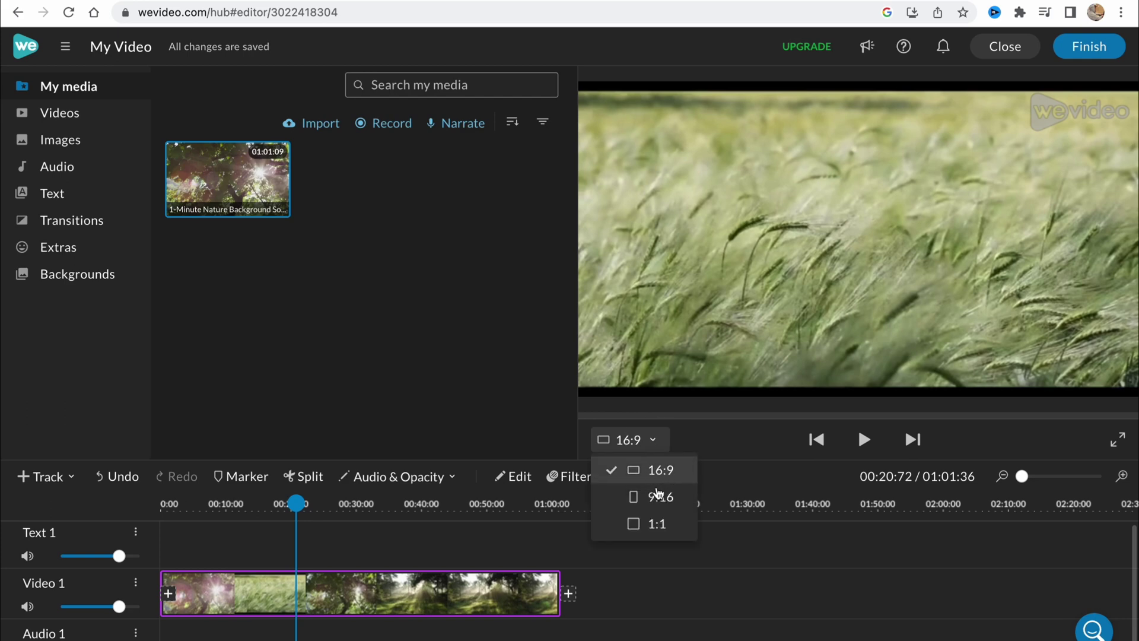
{"action": "left_click", "coordinate": [656, 524]}
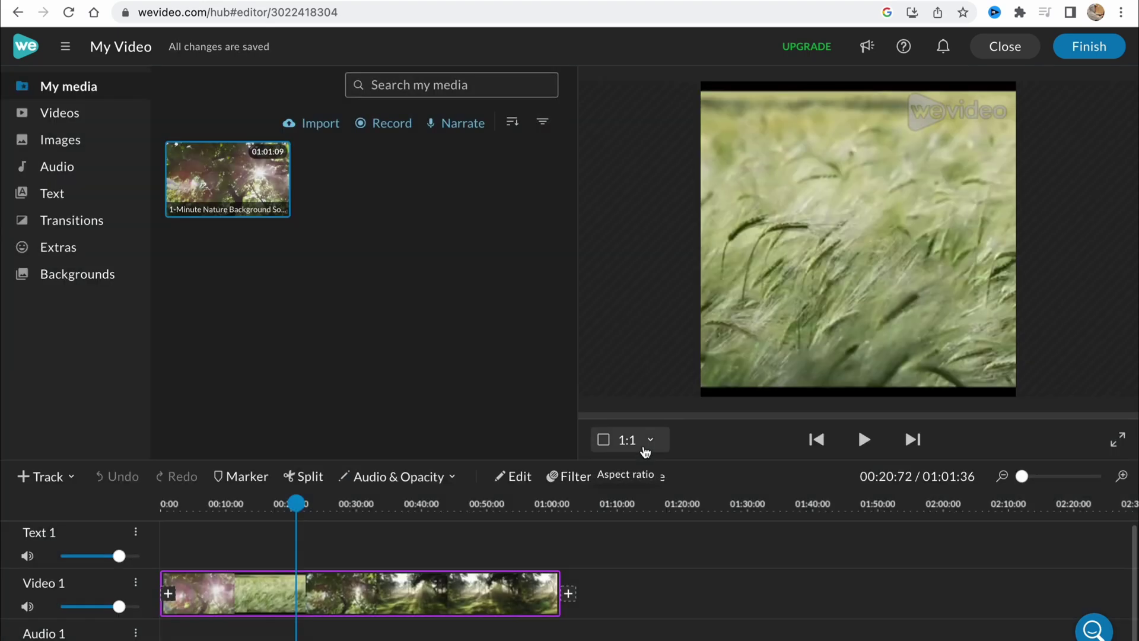
{"action": "left_click", "coordinate": [647, 452]}
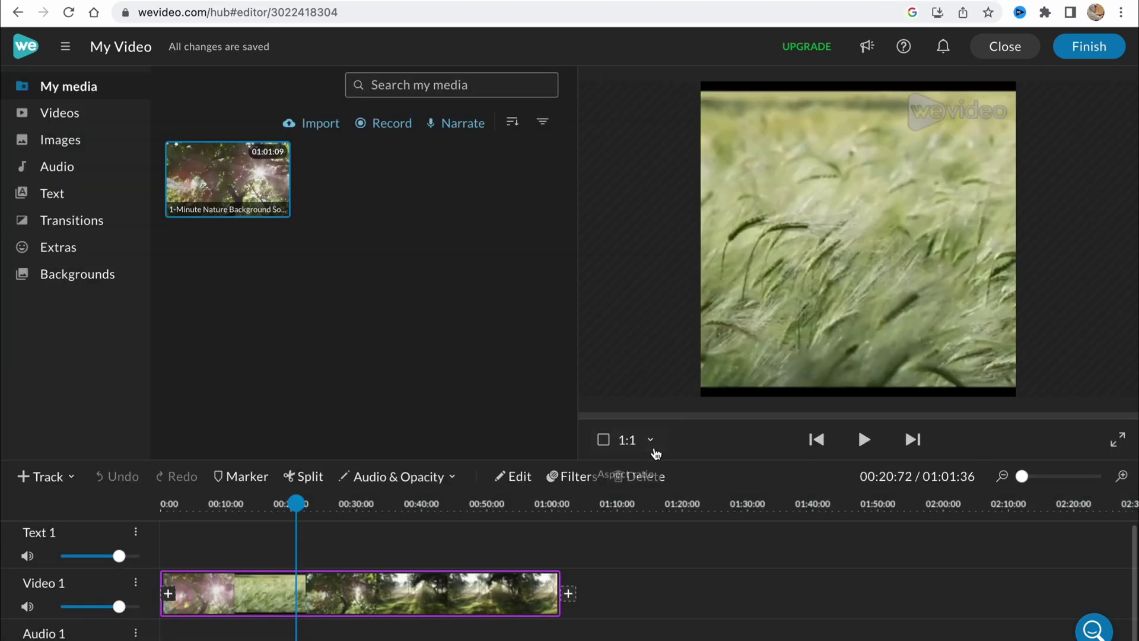
{"action": "left_click", "coordinate": [661, 470]}
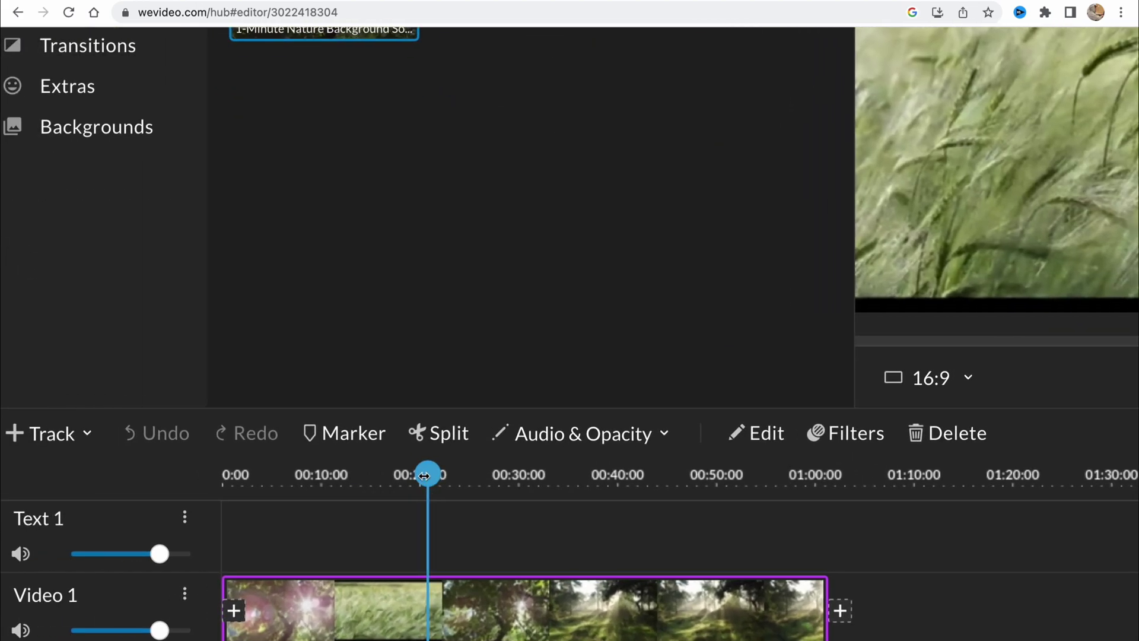
- Split the nature clip at about 16 seconds and again at about 22 seconds
{"action": "left_click_drag", "start_coordinate": [424, 475], "coordinate": [380, 475]}
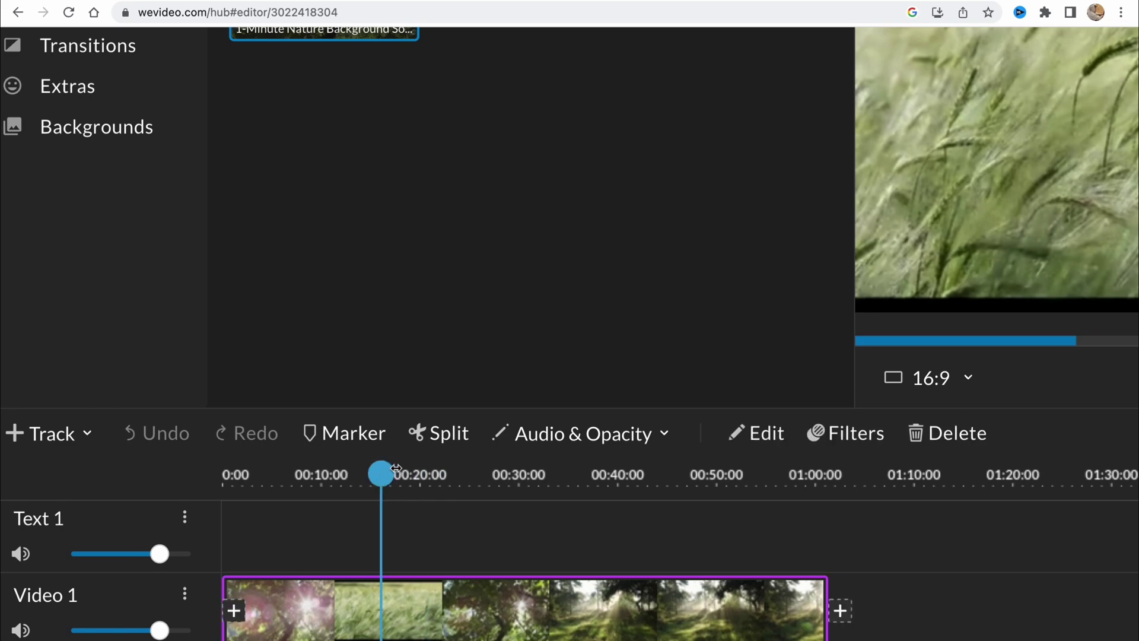
{"action": "left_click", "coordinate": [426, 434]}
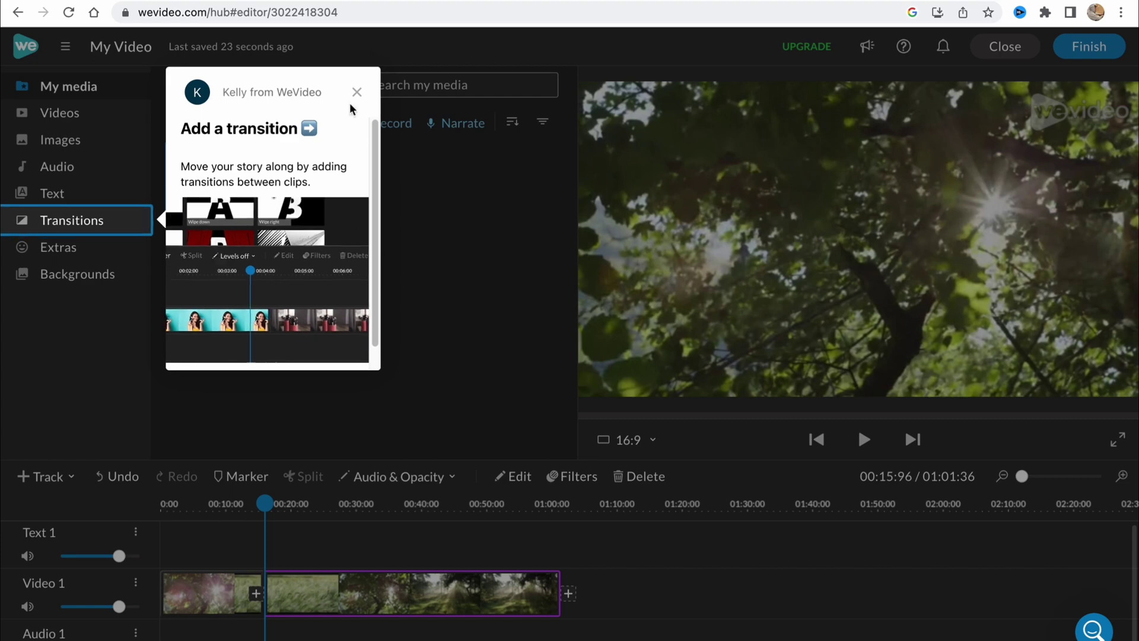
{"action": "left_click", "coordinate": [357, 92]}
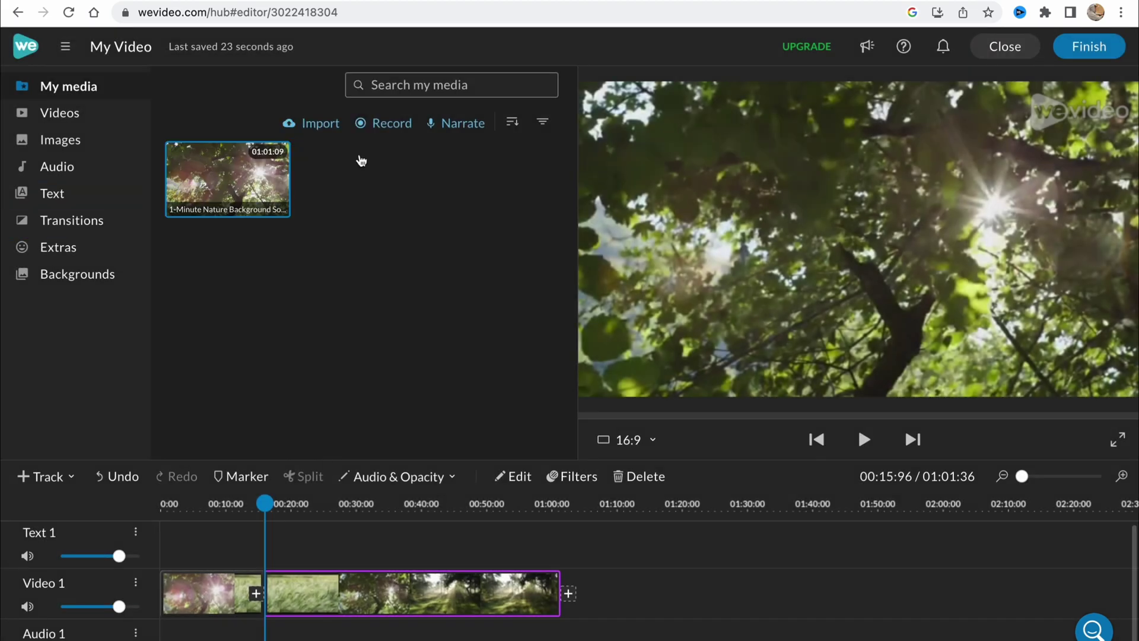
{"action": "left_click_drag", "start_coordinate": [264, 503], "coordinate": [305, 480]}
{"action": "left_click", "coordinate": [306, 479]}
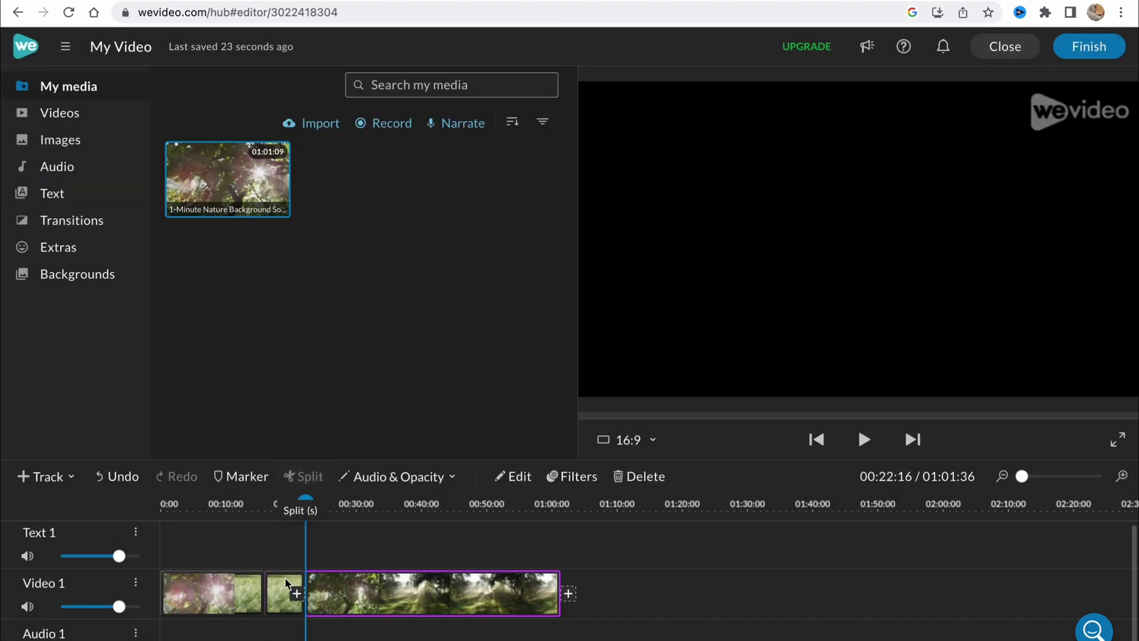
- Delete the middle piece and slide the forest clip left to close the gap
{"action": "scroll", "coordinate": [280, 594], "scroll_direction": "left", "scroll_amount": 2}
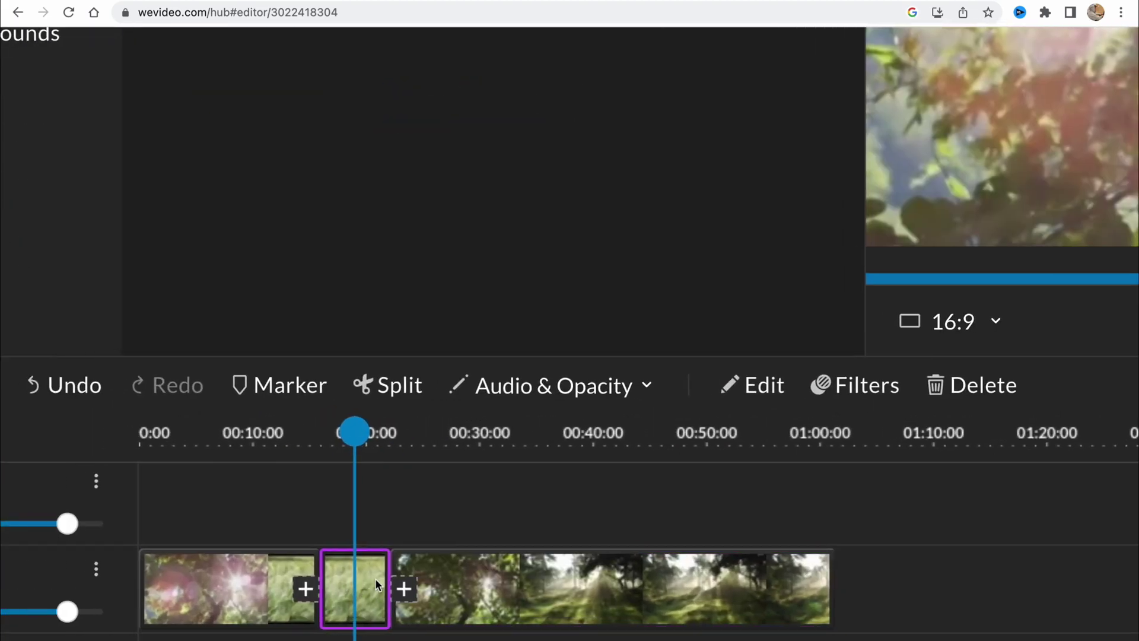
{"action": "scroll", "coordinate": [347, 564], "scroll_direction": "down", "scroll_amount": 1}
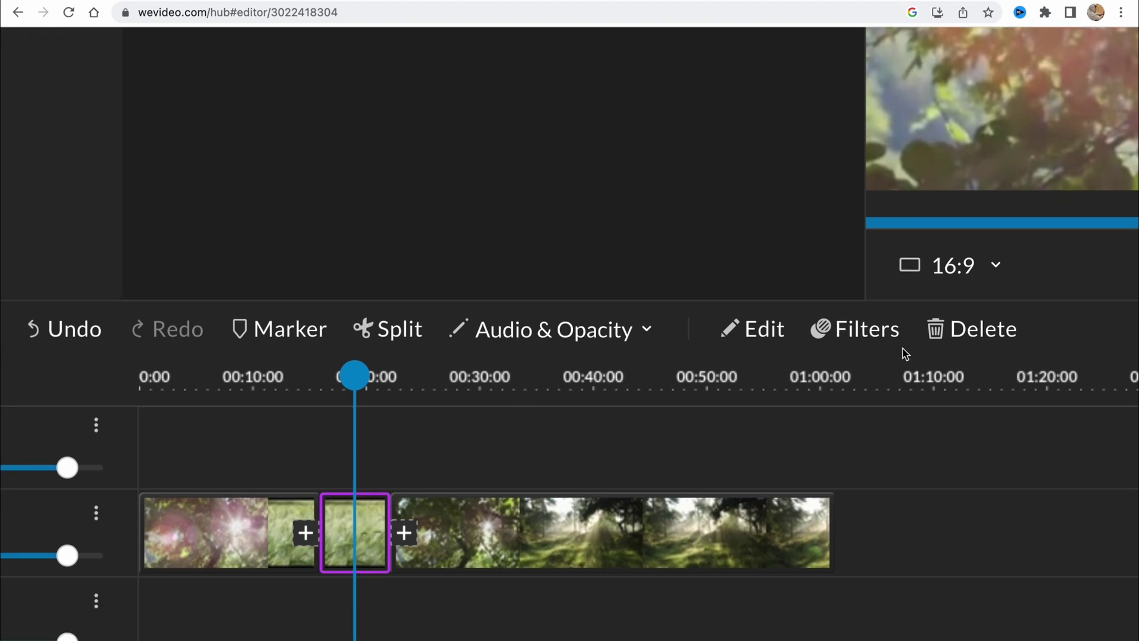
{"action": "left_click", "coordinate": [973, 329]}
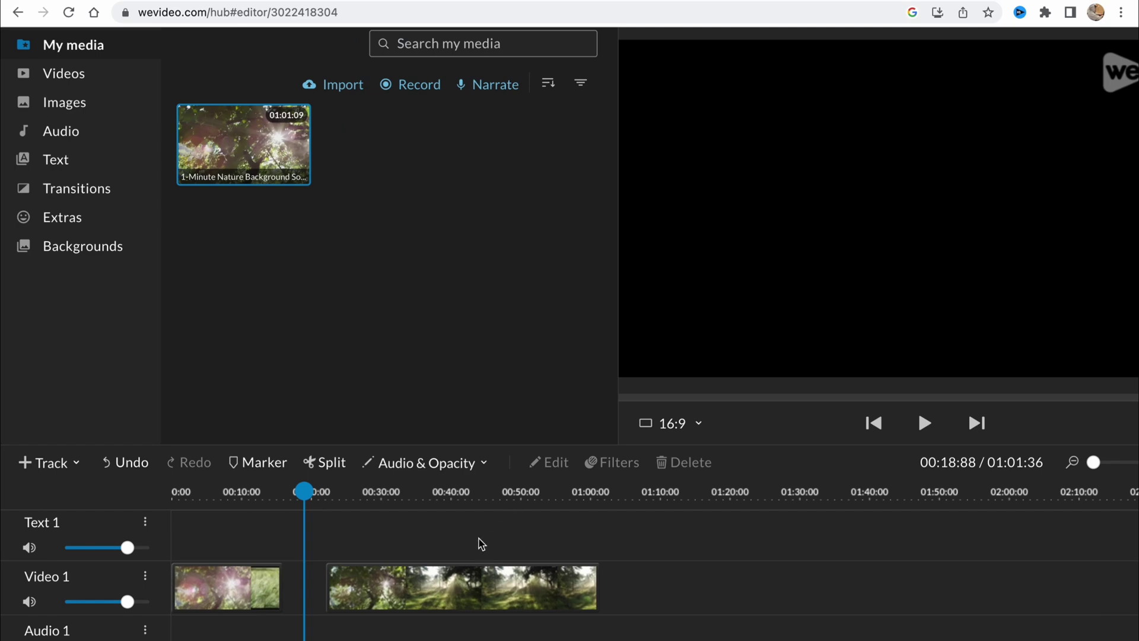
{"action": "left_click", "coordinate": [428, 594]}
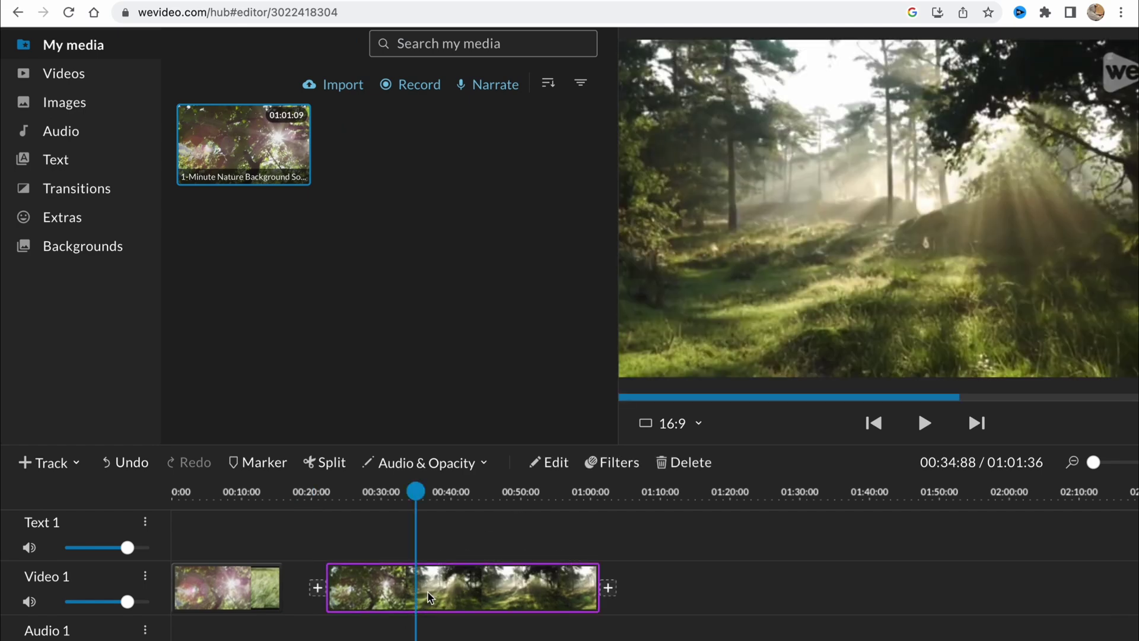
{"action": "left_click_drag", "start_coordinate": [429, 593], "coordinate": [386, 593]}
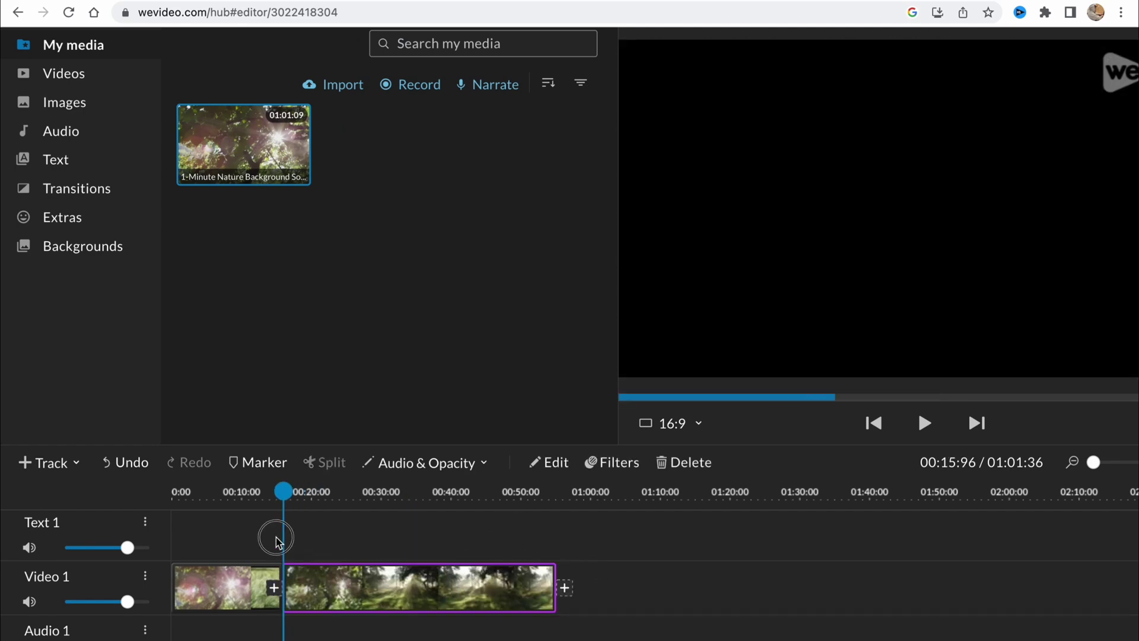
{"action": "left_click", "coordinate": [276, 540]}
{"action": "left_click_drag", "start_coordinate": [282, 491], "coordinate": [336, 503]}
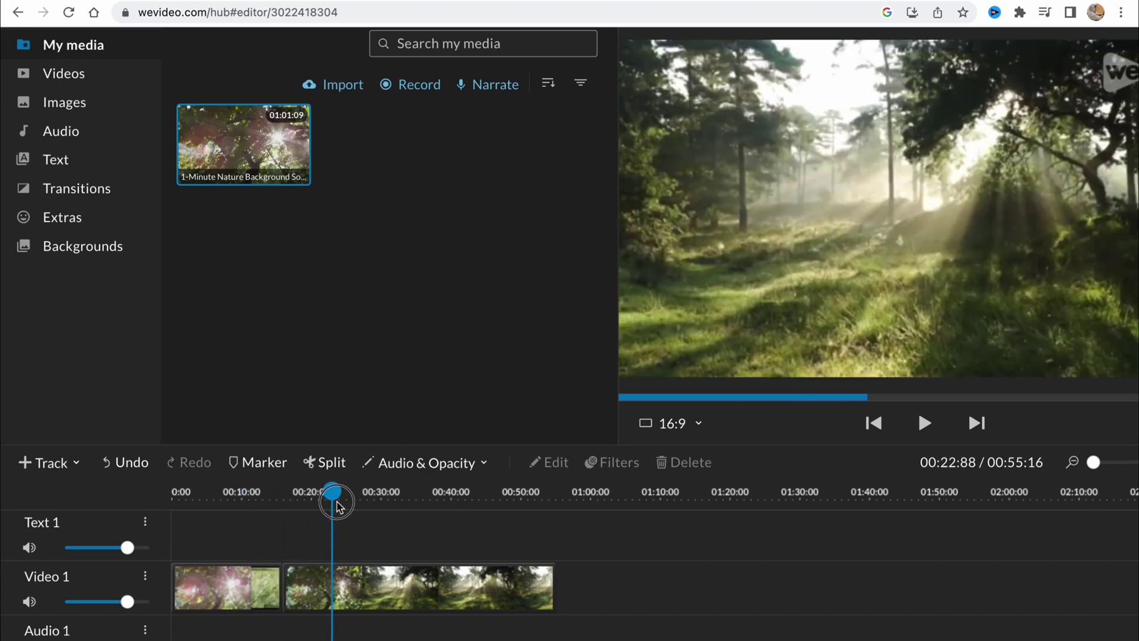
{"action": "left_click", "coordinate": [371, 596]}
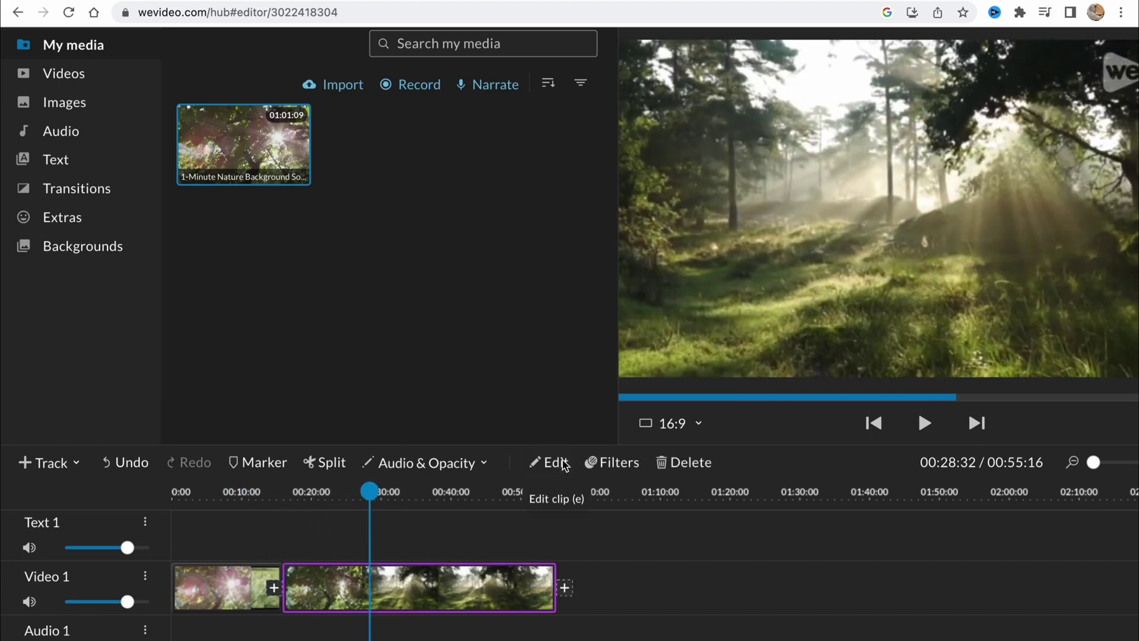
- Try the forest clip's Scale, Fit, Fill and fade options and view its crop, volume, animation, keying and colour settings
{"action": "left_click", "coordinate": [563, 464]}
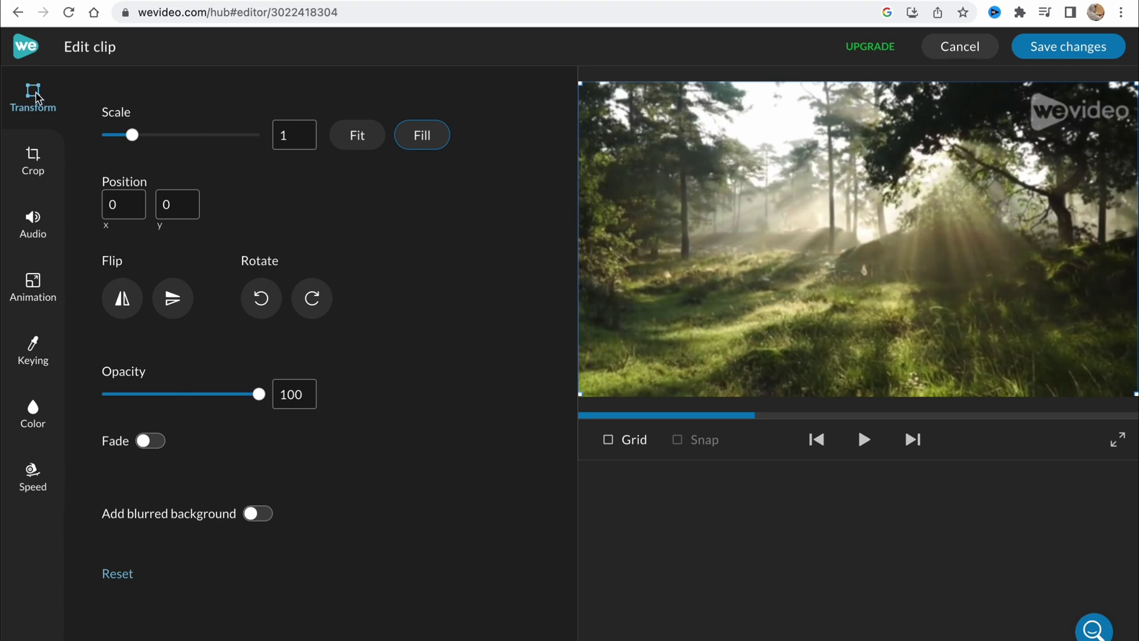
{"action": "mouse_move", "coordinate": [132, 135]}
{"action": "left_mouse_down"}
{"action": "mouse_move", "coordinate": [178, 135]}
{"action": "mouse_move", "coordinate": [137, 135]}
{"action": "left_mouse_up"}
{"action": "left_click", "coordinate": [349, 146]}
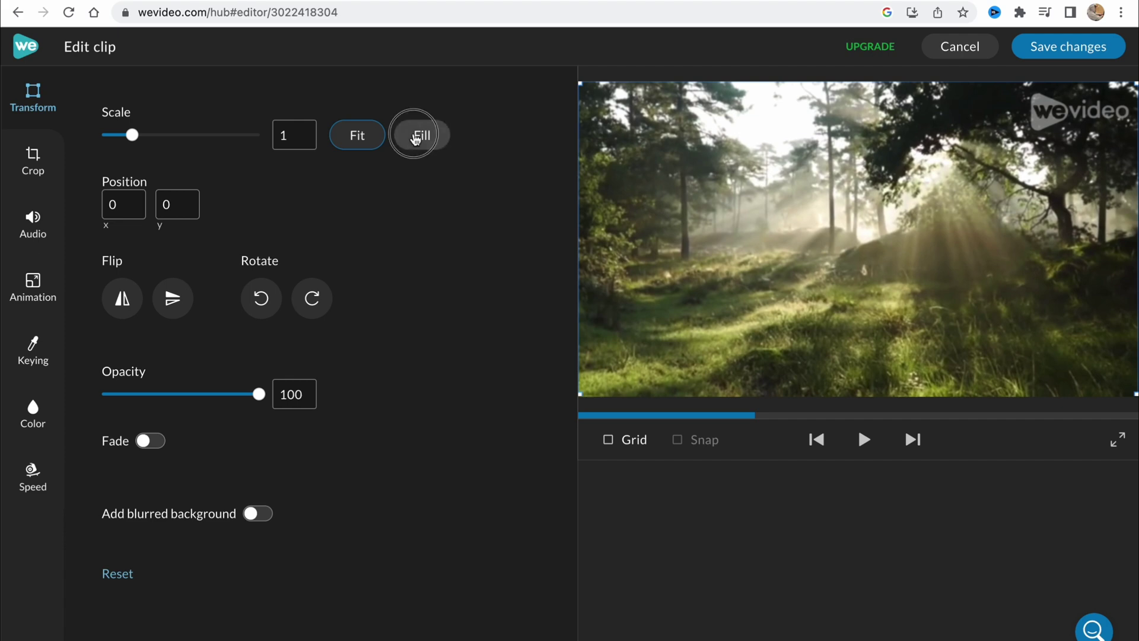
{"action": "left_click", "coordinate": [419, 133]}
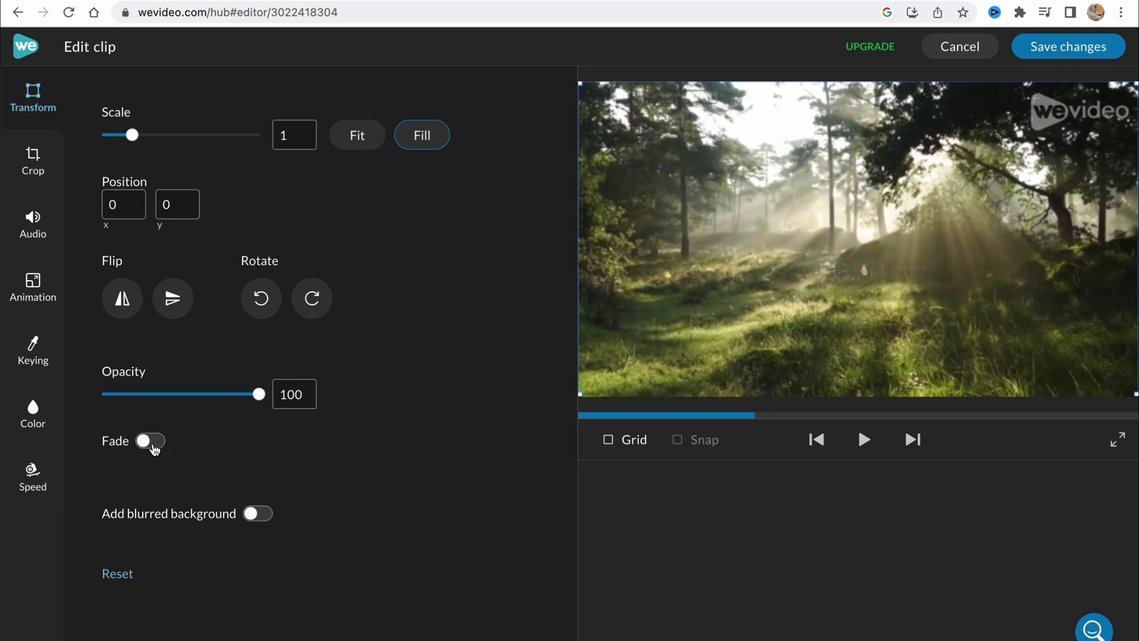
{"action": "left_click", "coordinate": [152, 442]}
{"action": "left_click", "coordinate": [152, 442]}
{"action": "left_click", "coordinate": [26, 156]}
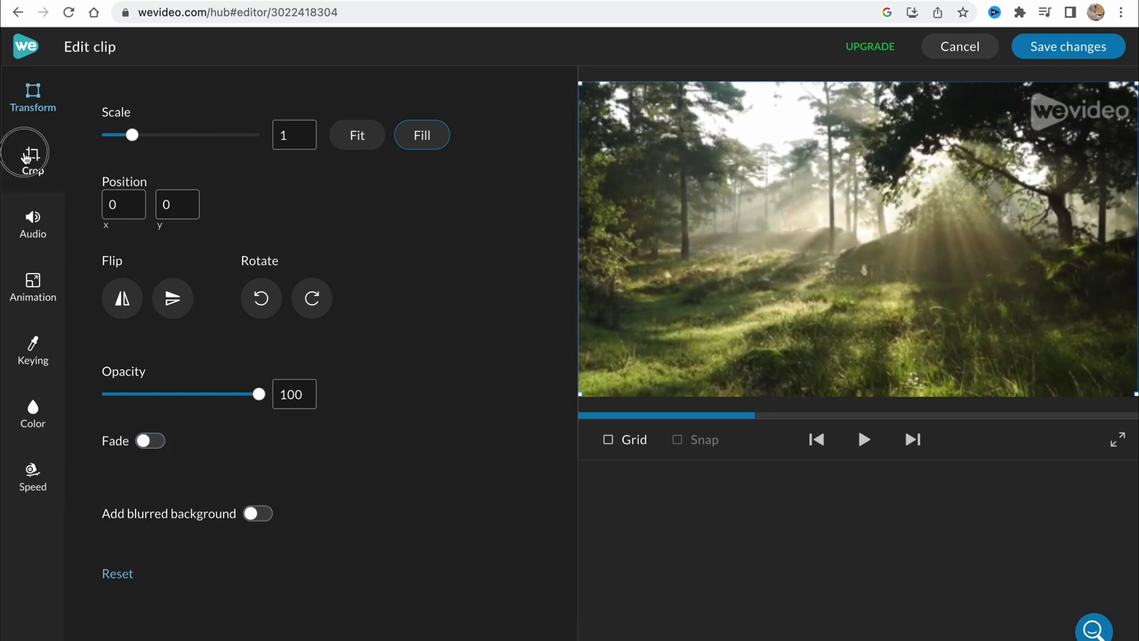
{"action": "left_click", "coordinate": [33, 225]}
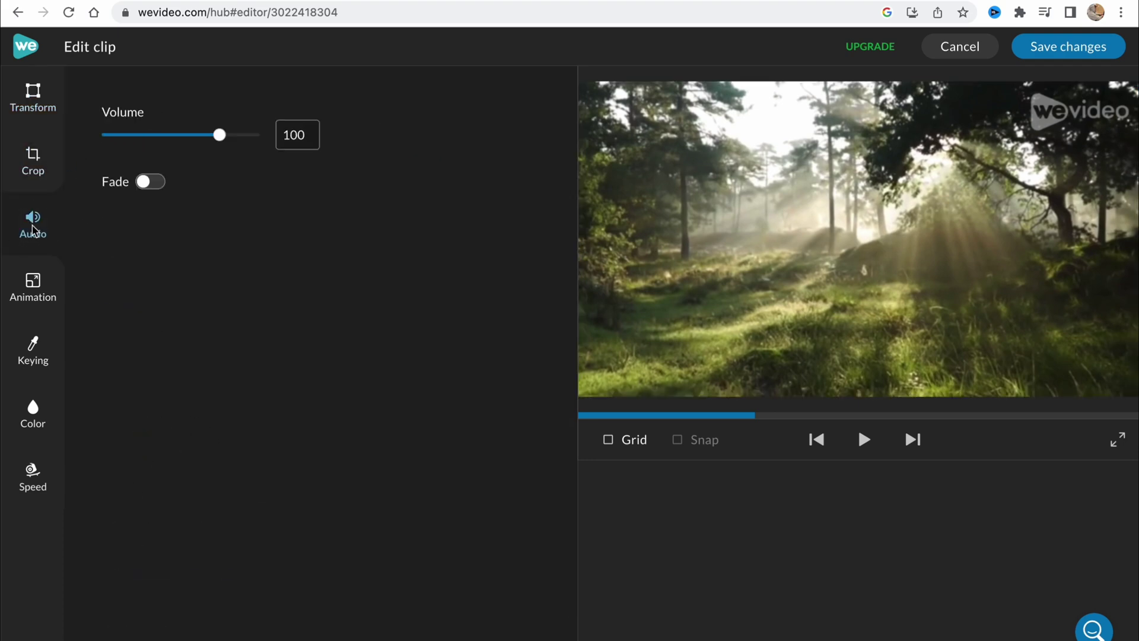
{"action": "left_click", "coordinate": [31, 294]}
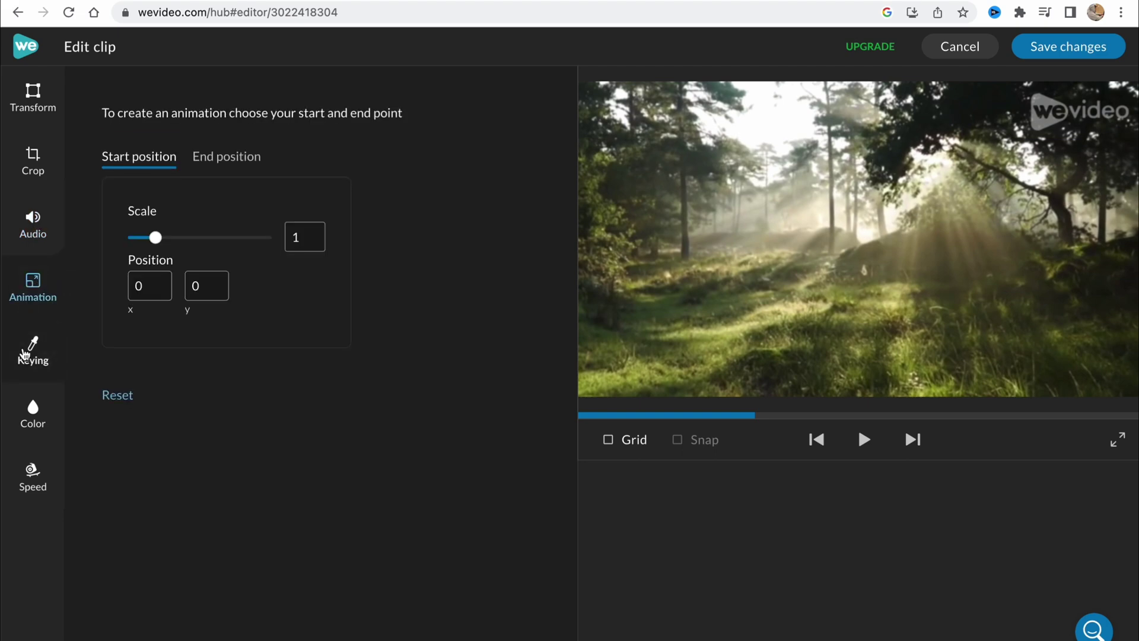
{"action": "left_click", "coordinate": [34, 355]}
{"action": "left_click", "coordinate": [32, 415]}
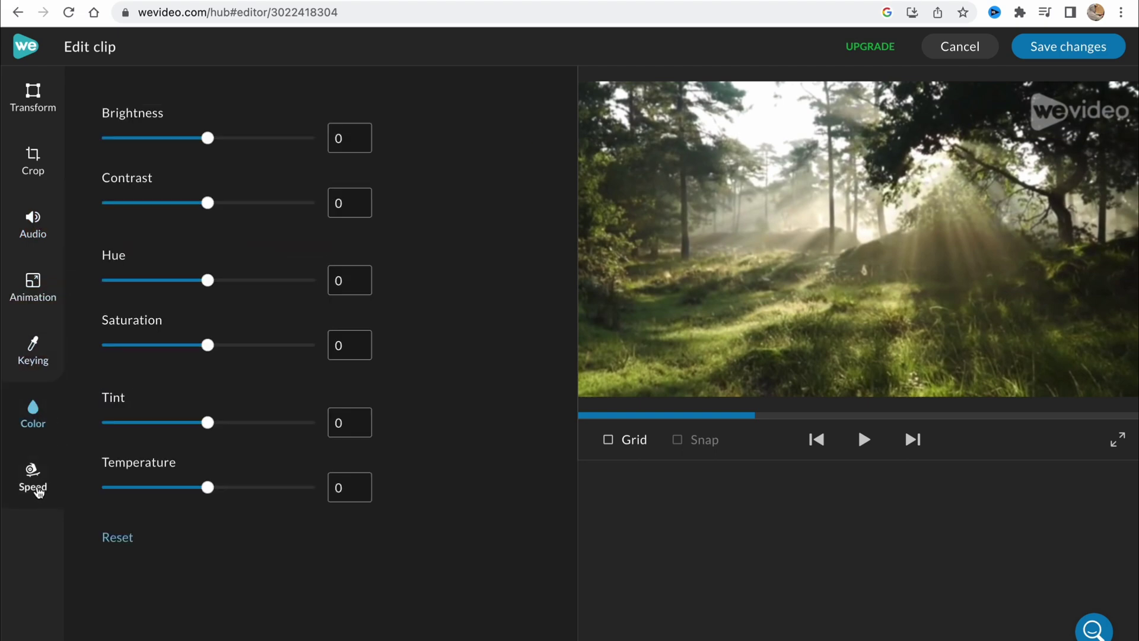
- Set the forest clip's speed to 3x and save the changes
{"action": "left_click", "coordinate": [42, 487]}
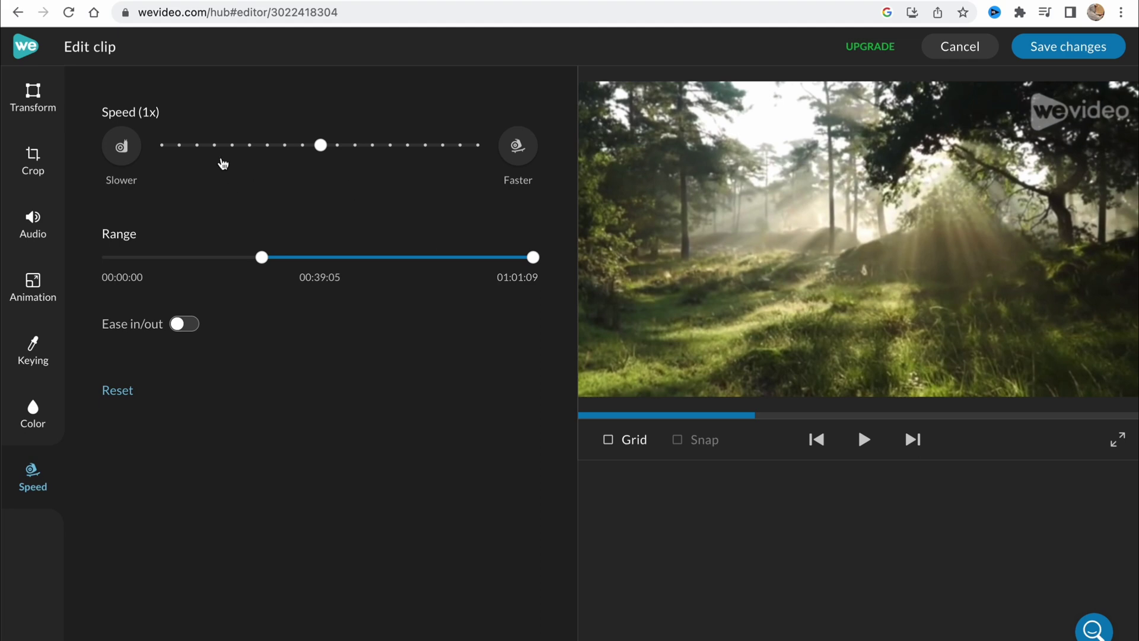
{"action": "left_click_drag", "start_coordinate": [320, 145], "coordinate": [354, 146]}
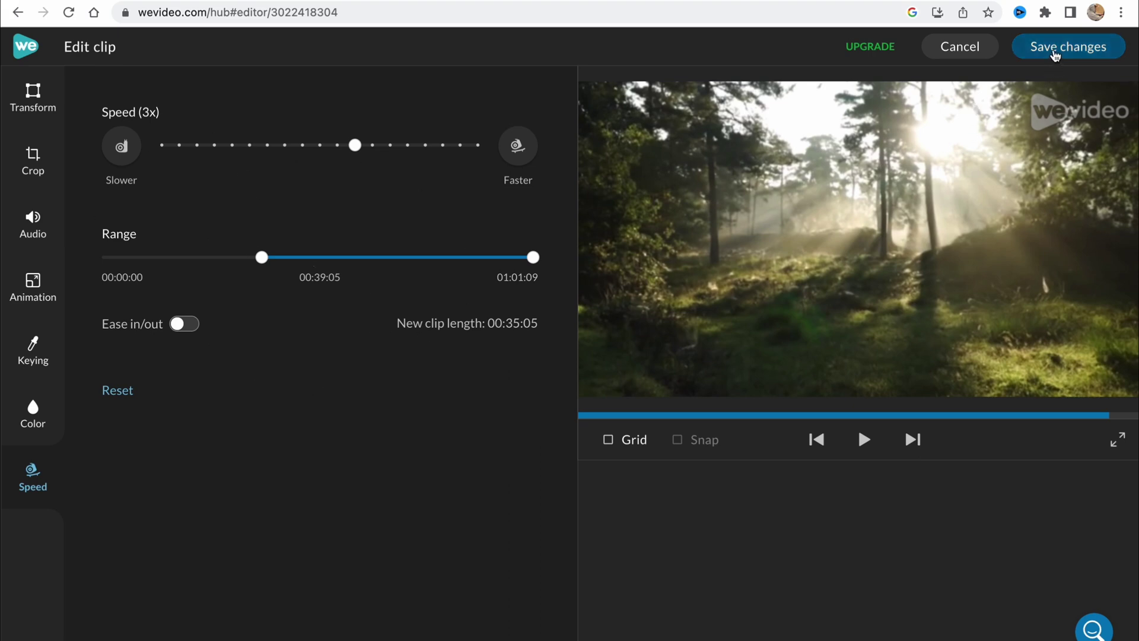
{"action": "left_click", "coordinate": [1055, 54]}
- Apply the Bleach 2 filter to all clips, starting from the forest clip on Video 1
{"action": "left_click", "coordinate": [295, 549]}
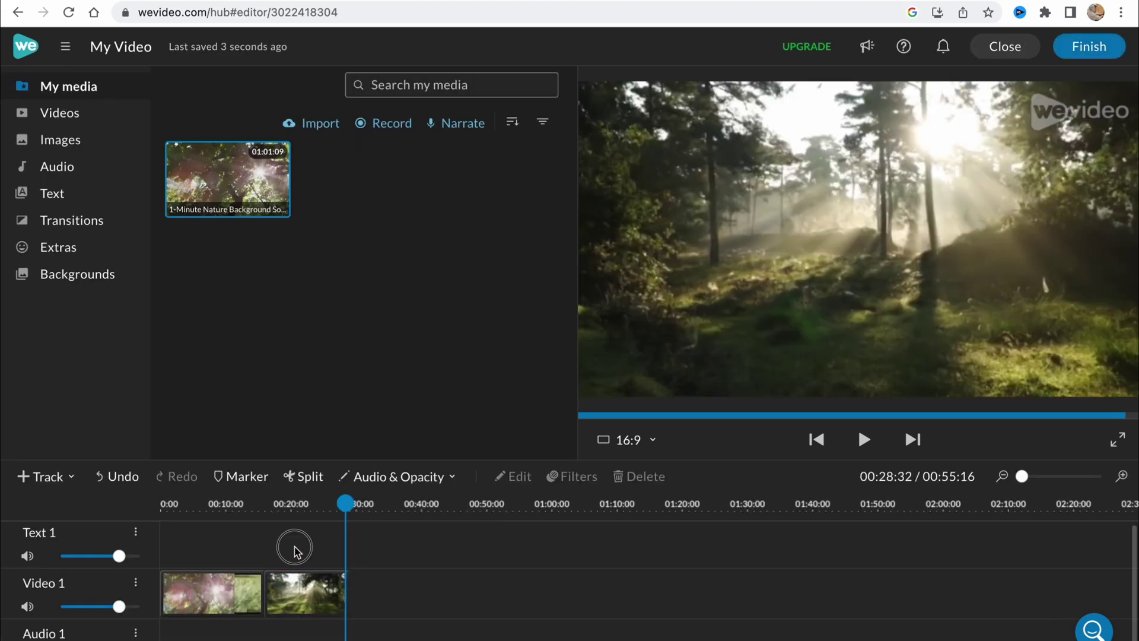
{"action": "left_click", "coordinate": [267, 574]}
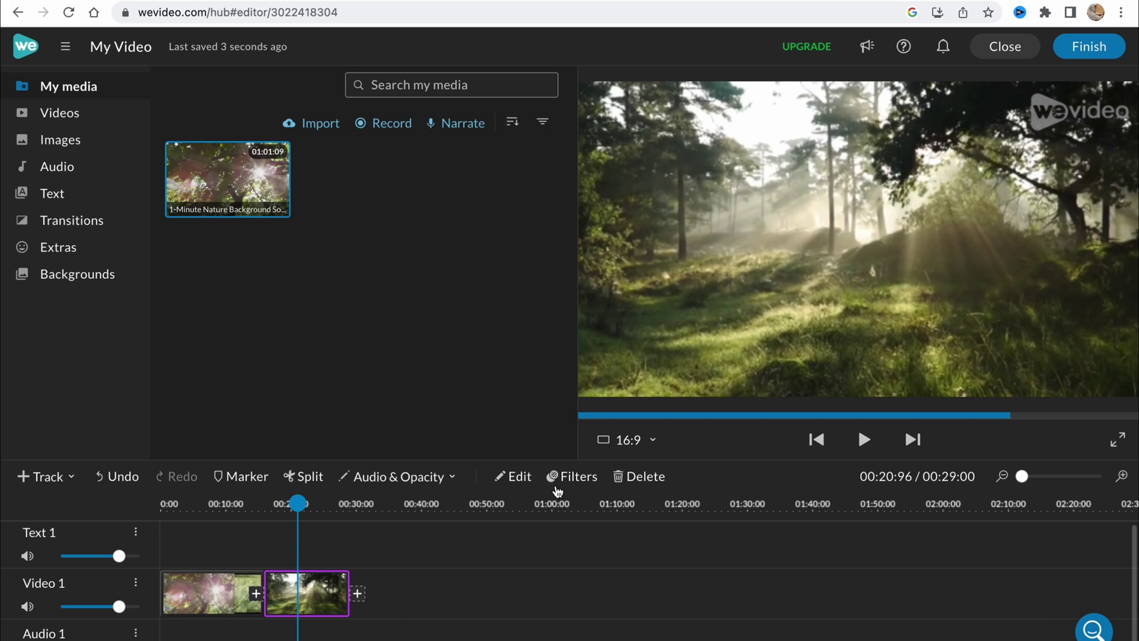
{"action": "left_click", "coordinate": [556, 488]}
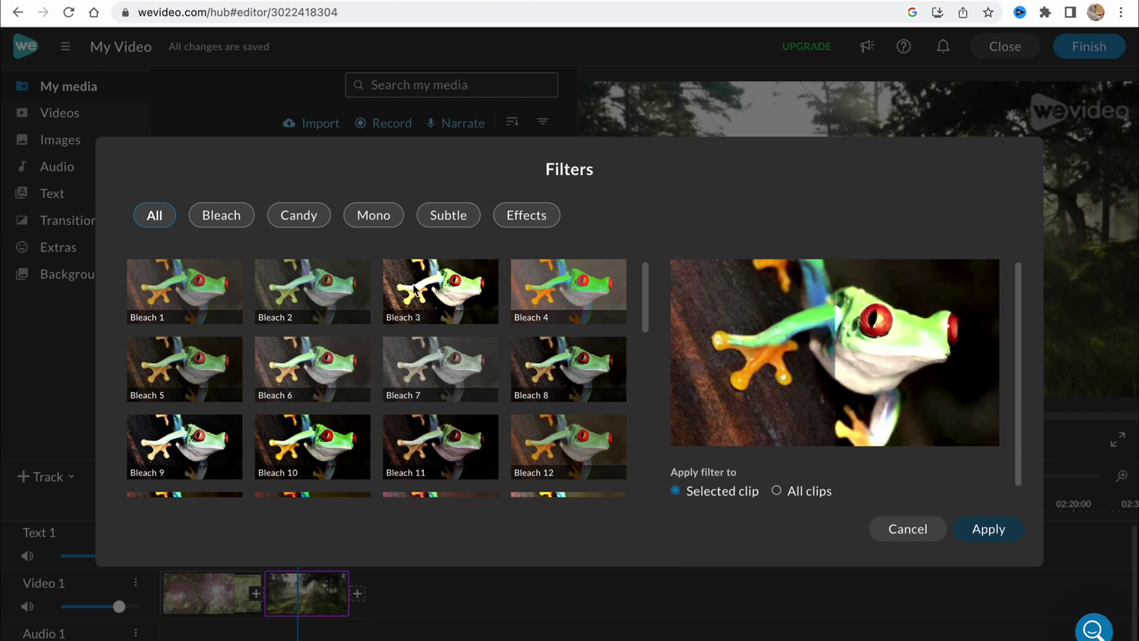
{"action": "left_click", "coordinate": [326, 293]}
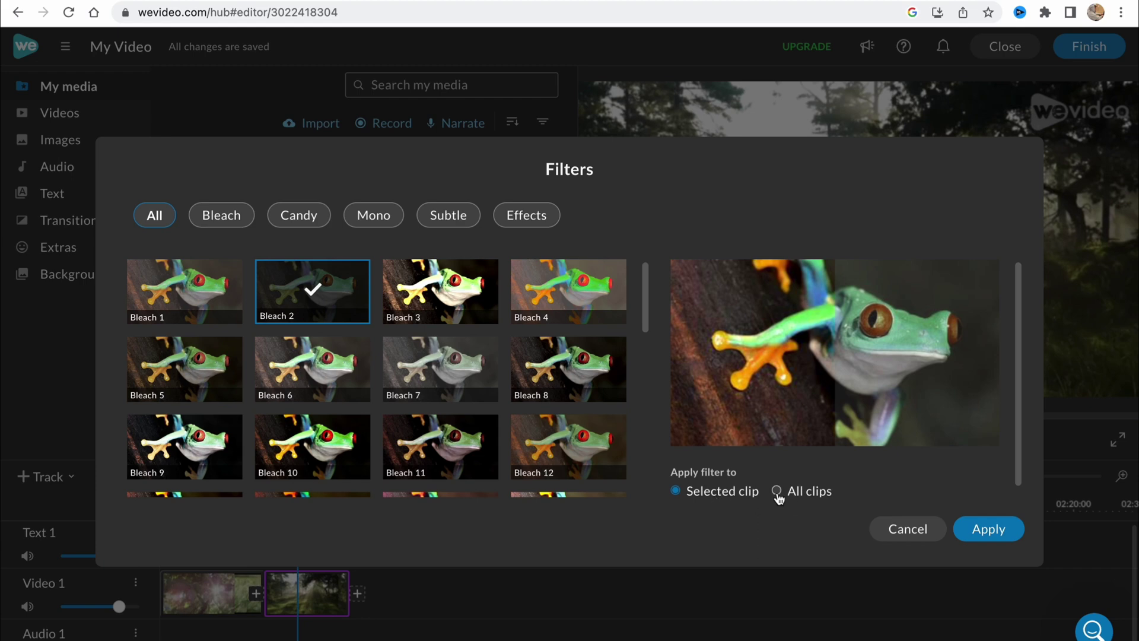
{"action": "left_click", "coordinate": [776, 493]}
- Browse the Bleach, Candy, Mono, Subtle and Effects filter categories
{"action": "left_click", "coordinate": [221, 218]}
{"action": "left_click", "coordinate": [292, 216]}
{"action": "left_click", "coordinate": [397, 218]}
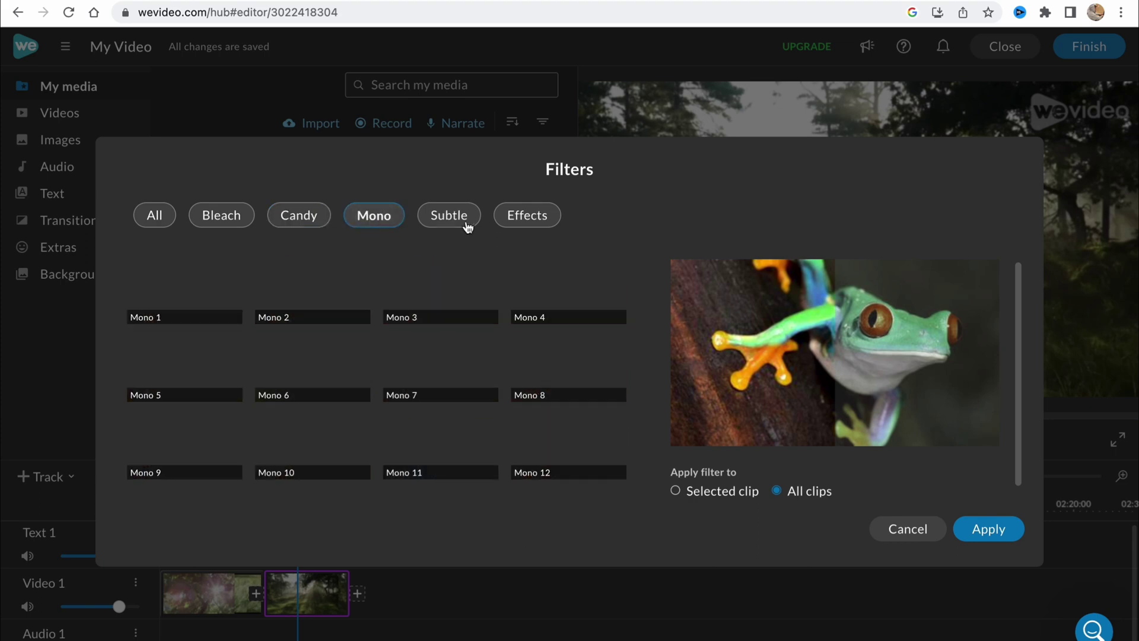
{"action": "left_click", "coordinate": [465, 222]}
{"action": "left_click", "coordinate": [525, 219]}
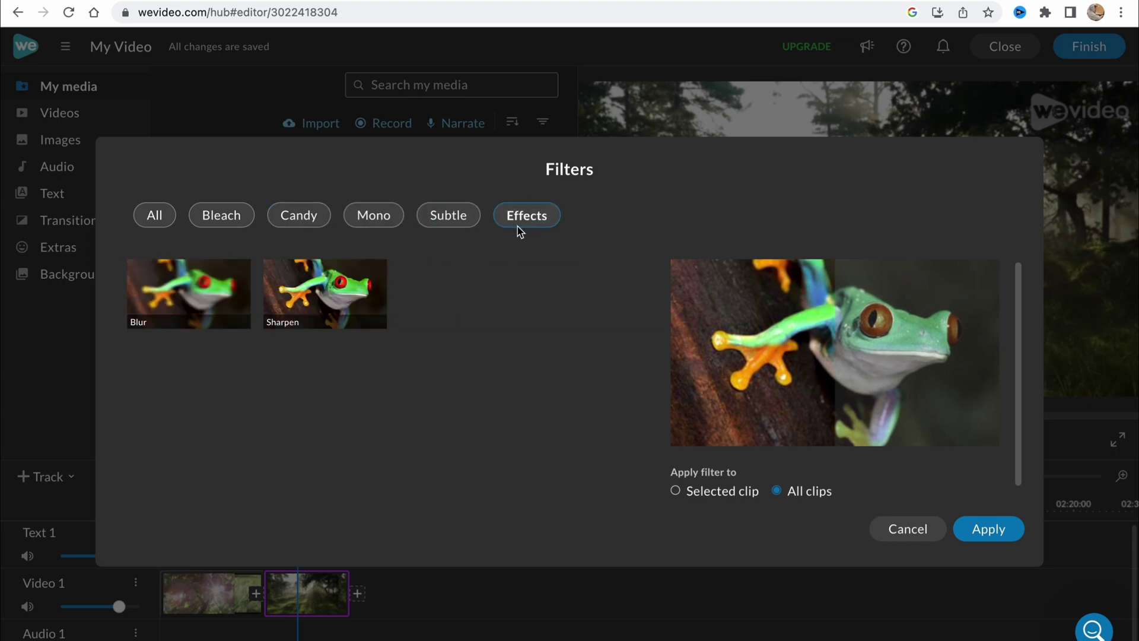
{"action": "left_click", "coordinate": [983, 529]}
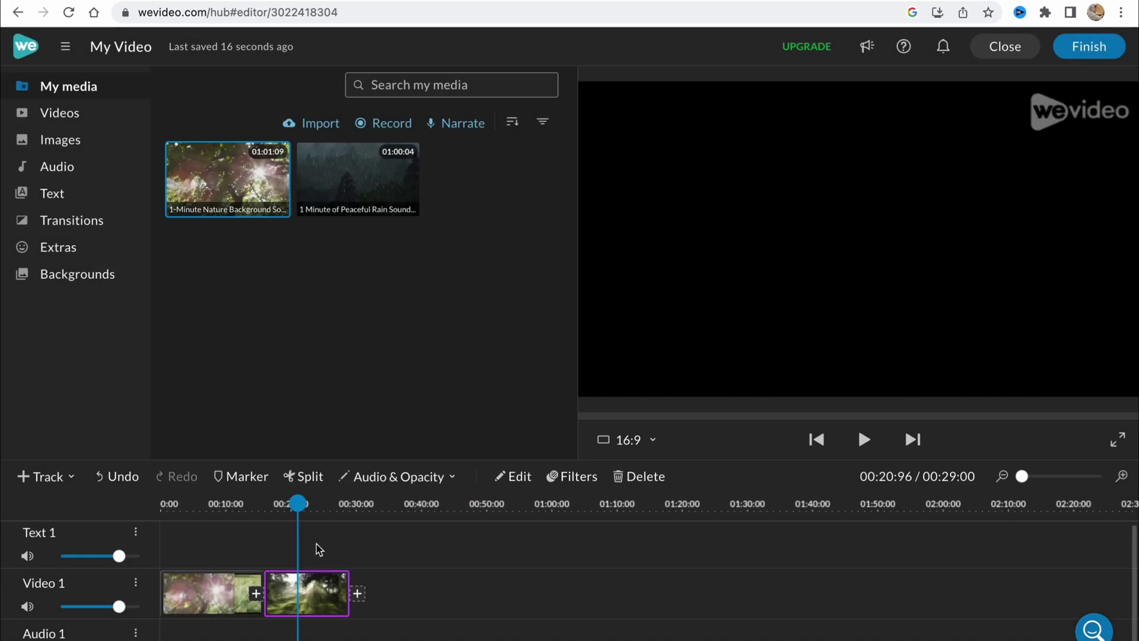
{"action": "left_click_drag", "start_coordinate": [298, 503], "coordinate": [236, 507]}
{"action": "key", "text": "space"}
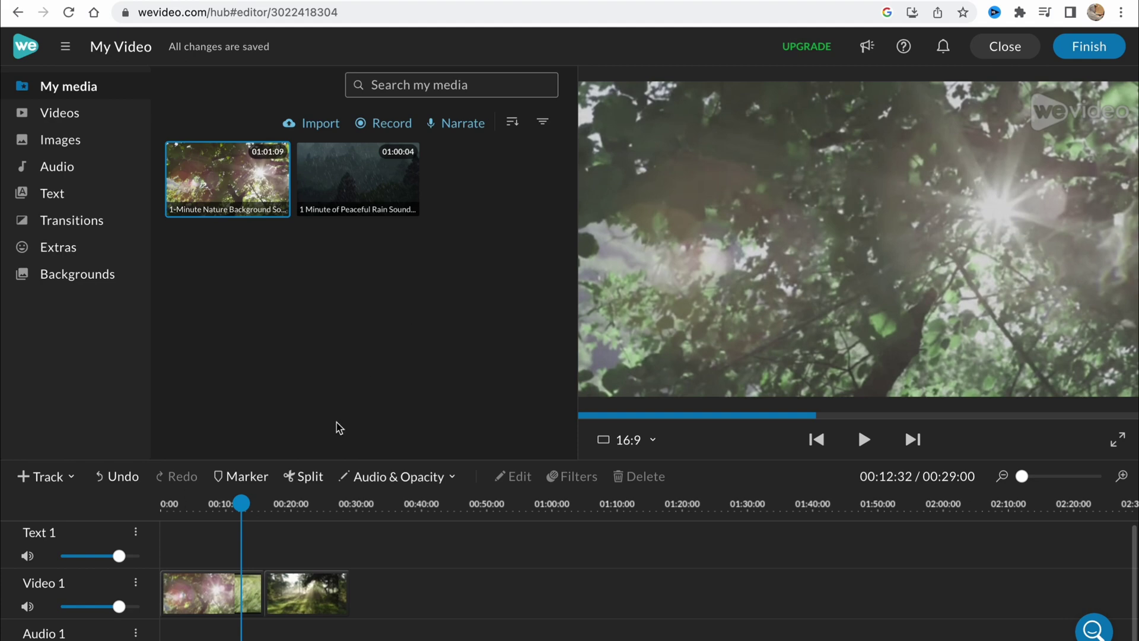
{"action": "left_click_drag", "start_coordinate": [187, 550], "coordinate": [386, 587]}
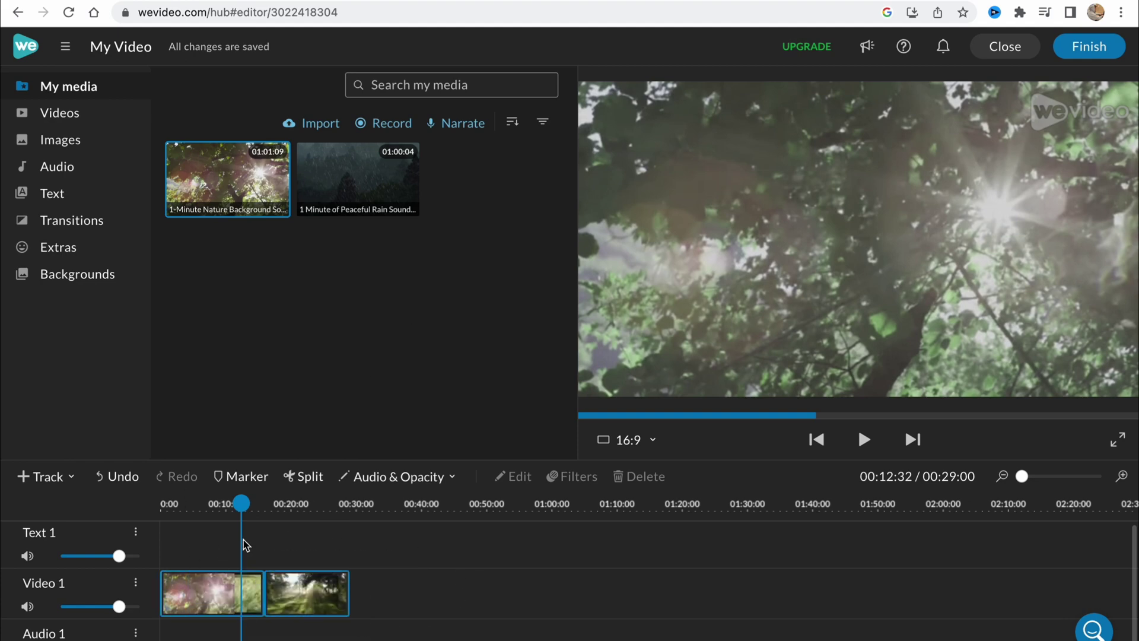
{"action": "left_click", "coordinate": [275, 548]}
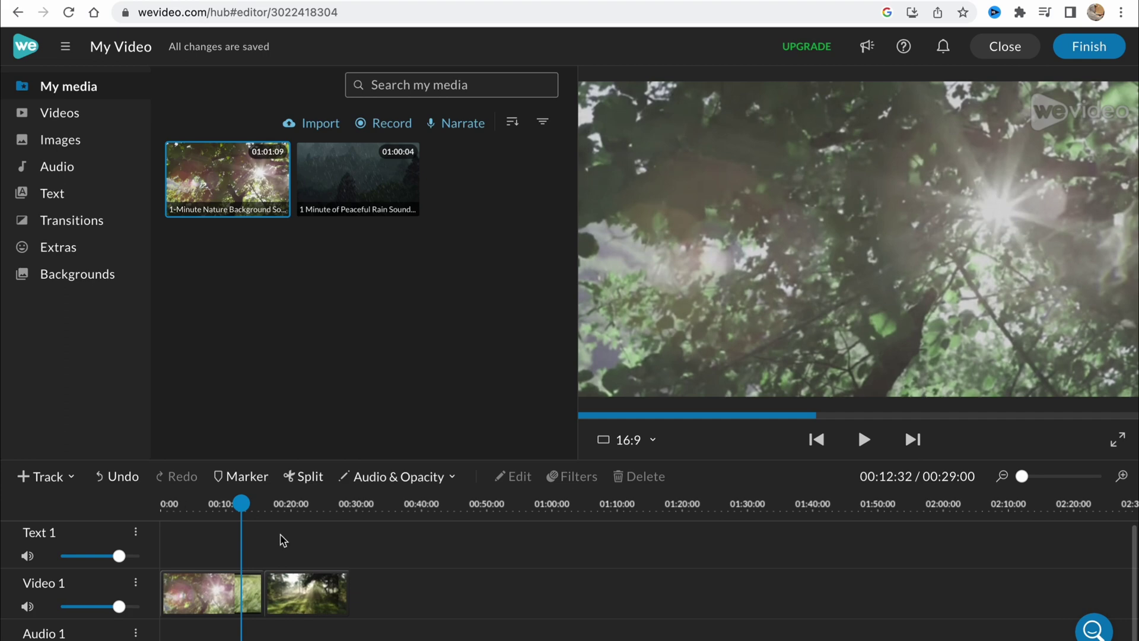
- Place the Sample text title on Text 1 and change its text to 'Nature'
{"action": "left_click", "coordinate": [48, 196]}
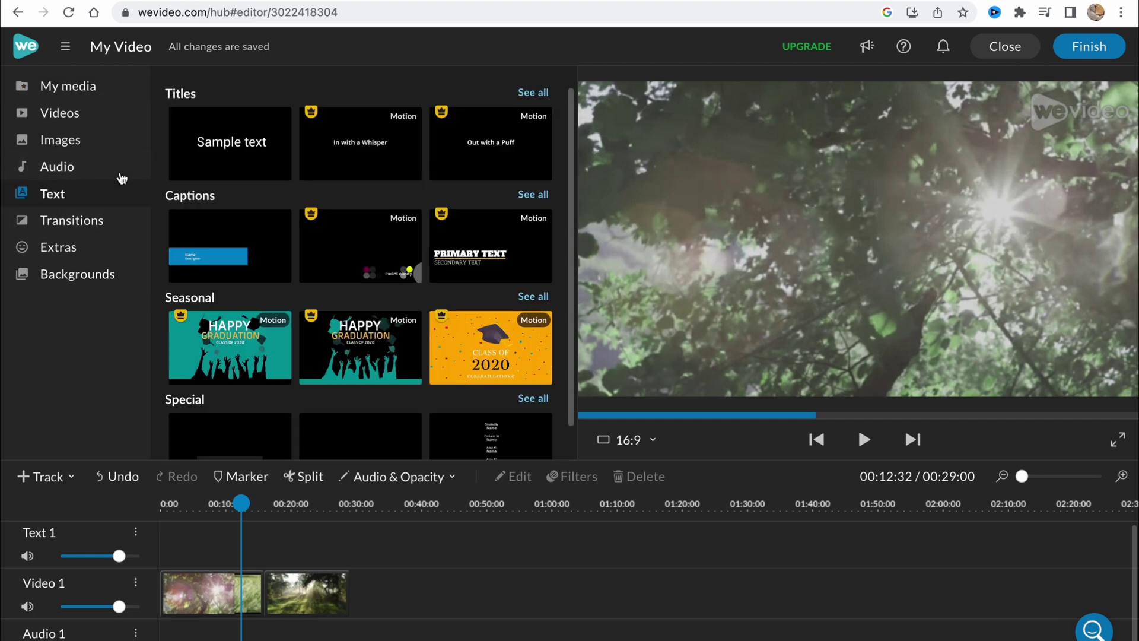
{"action": "left_click_drag", "start_coordinate": [237, 142], "coordinate": [238, 541]}
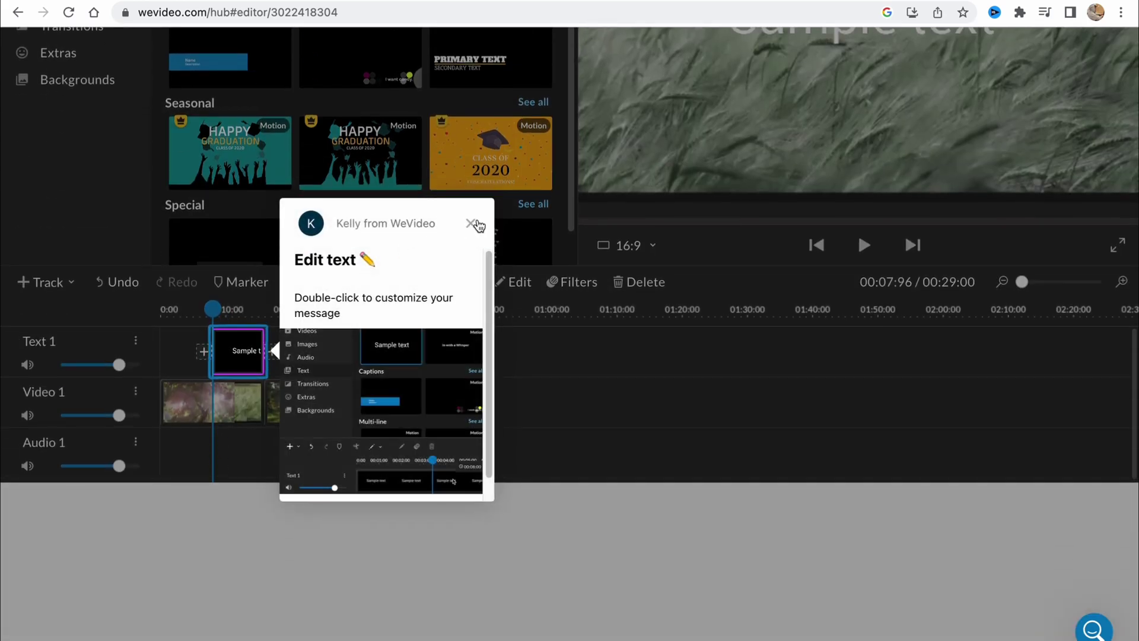
{"action": "left_click", "coordinate": [472, 224]}
{"action": "double_click", "coordinate": [238, 355]}
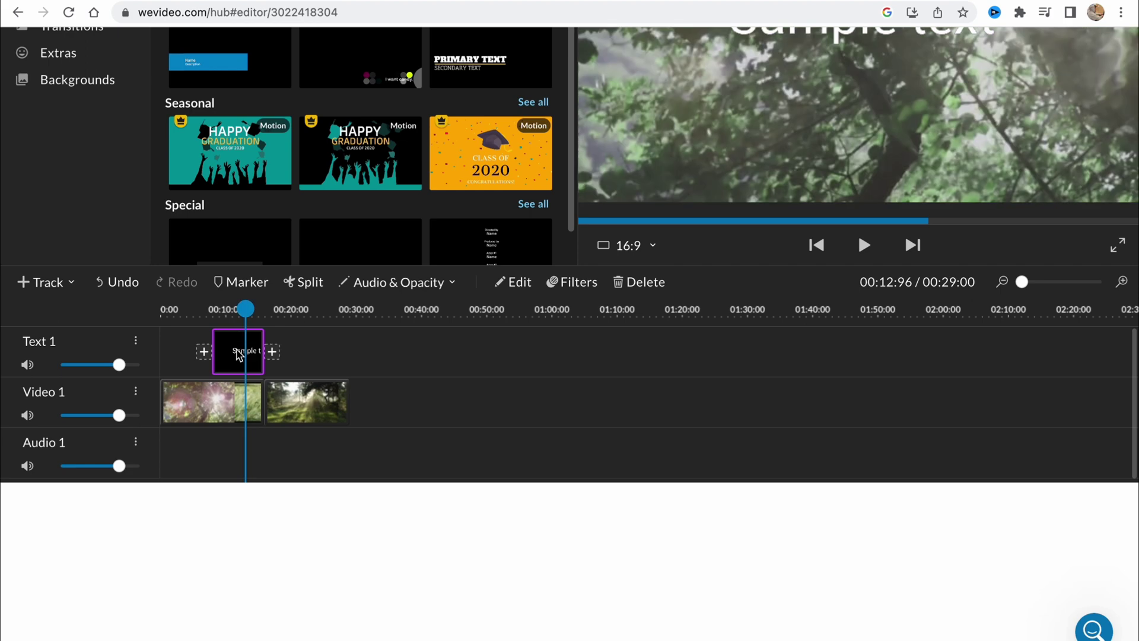
{"action": "left_click", "coordinate": [514, 282]}
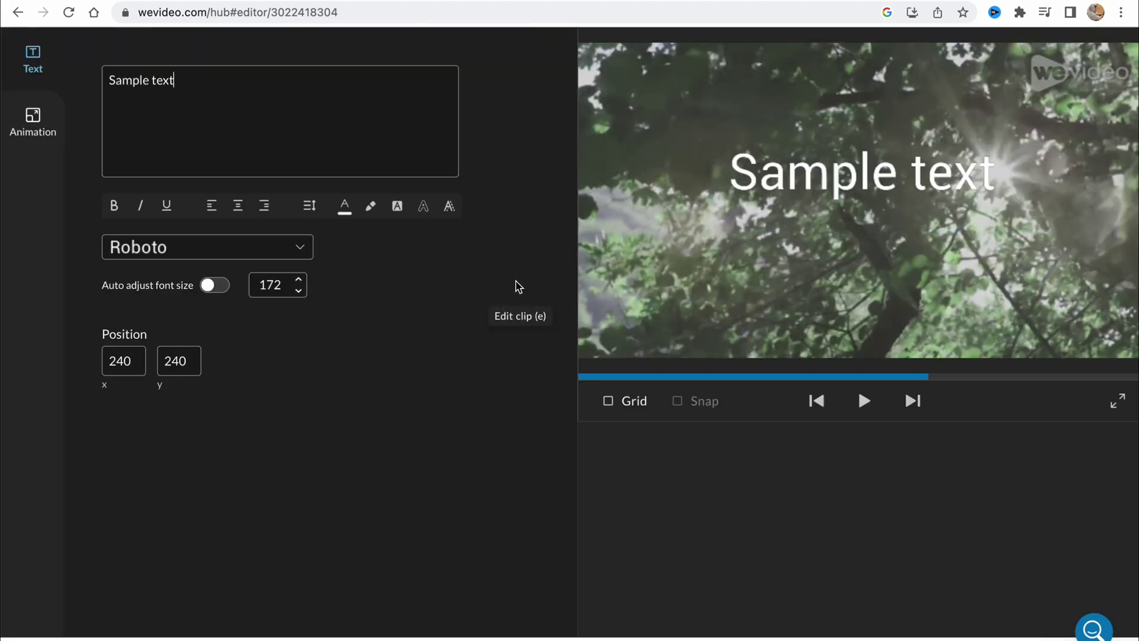
{"action": "triple_click", "coordinate": [114, 79]}
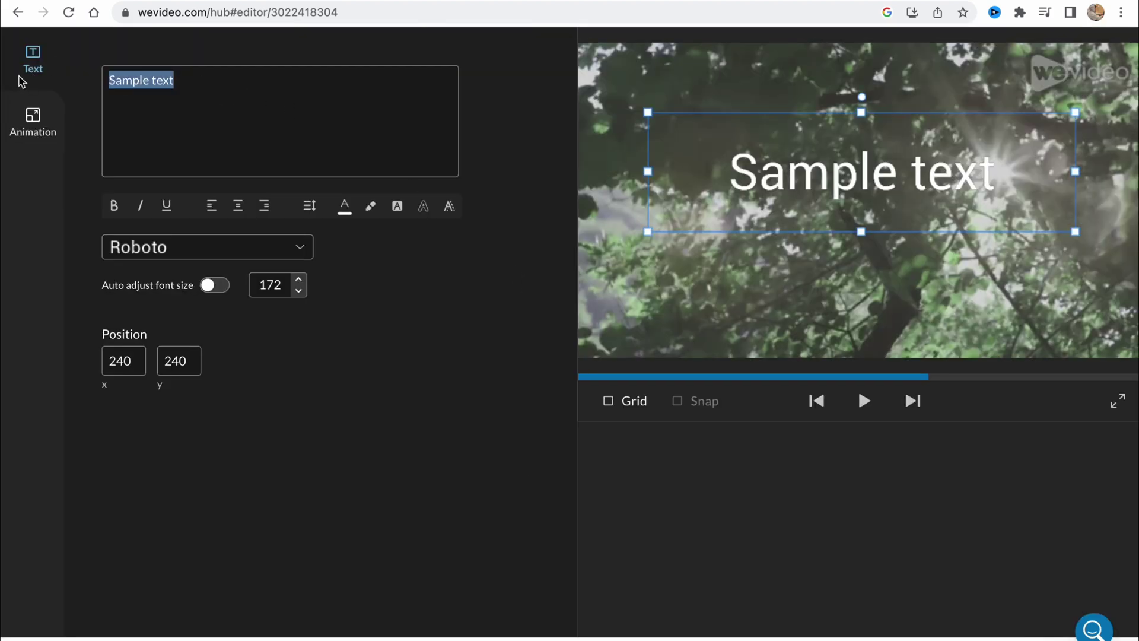
{"action": "type", "text": "Nature"}
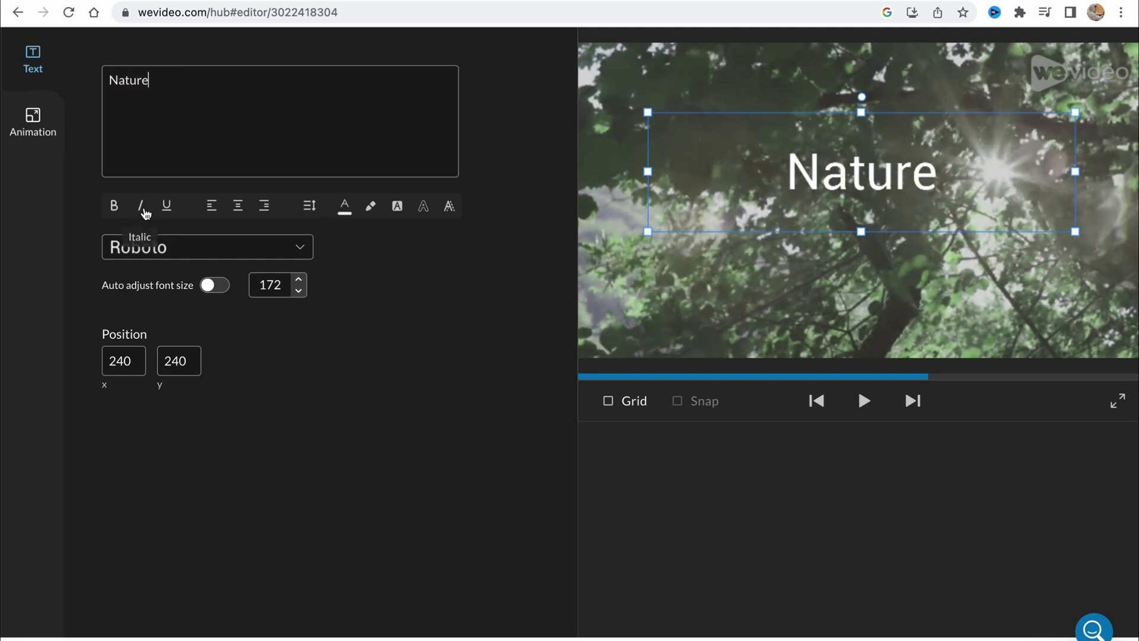
- Make the Nature title bold, italic and underlined in the Alfa Slab One font
{"action": "left_click", "coordinate": [112, 204]}
{"action": "left_click", "coordinate": [142, 206]}
{"action": "left_click", "coordinate": [166, 205]}
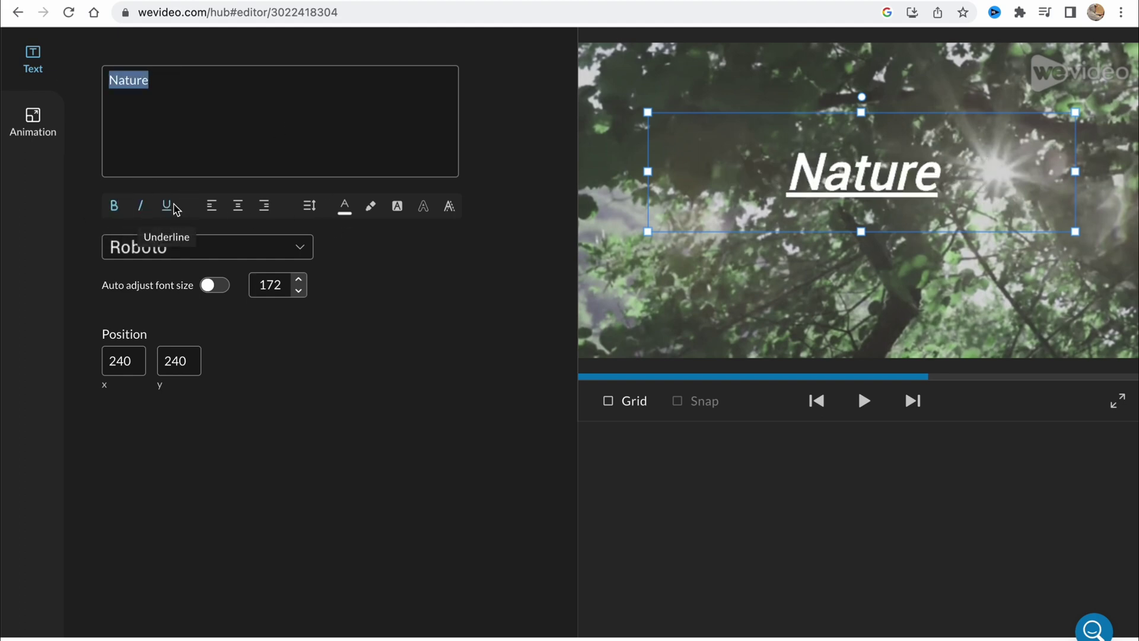
{"action": "left_click", "coordinate": [213, 248]}
{"action": "left_click", "coordinate": [186, 354]}
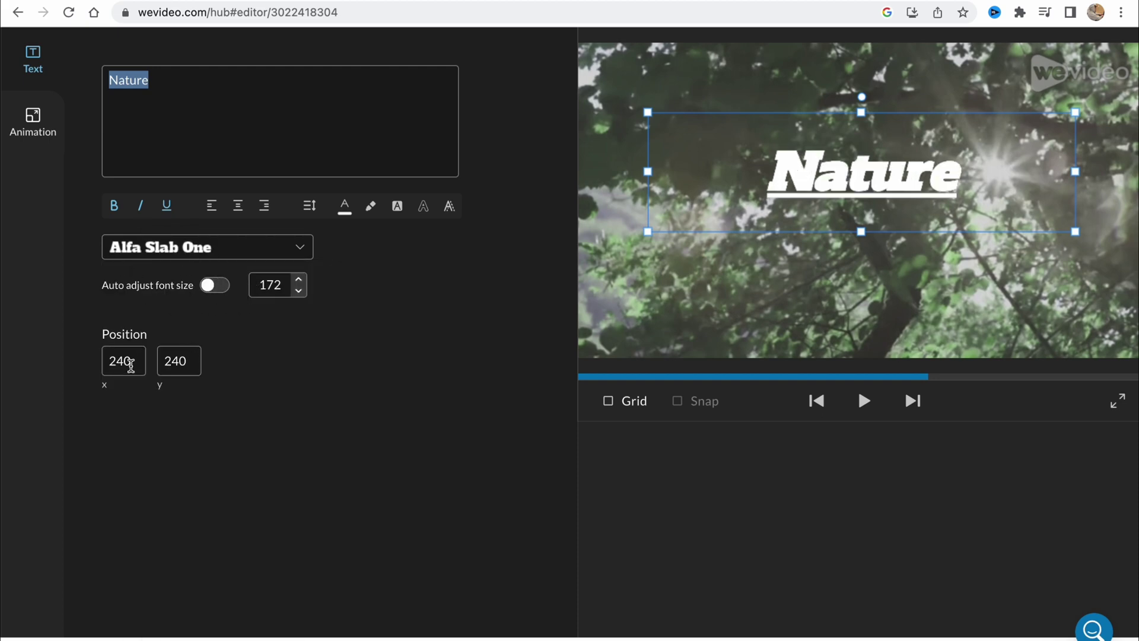
- Set the title animation's start scale to 0.97, then leave the title editor
{"action": "left_click", "coordinate": [37, 125]}
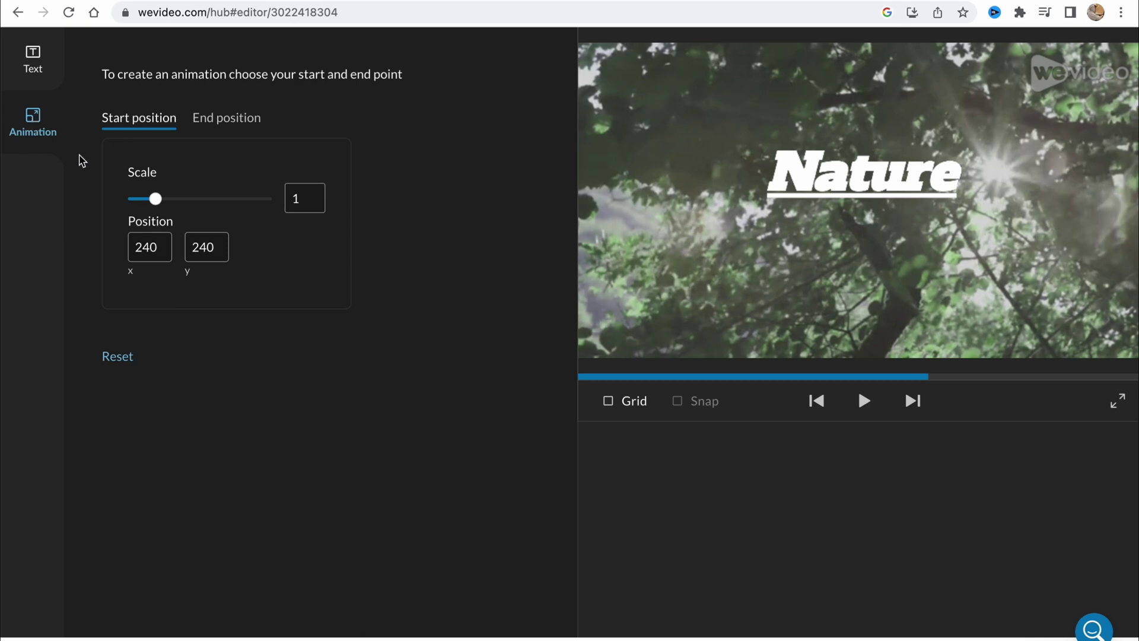
{"action": "left_click", "coordinate": [214, 120]}
{"action": "left_click", "coordinate": [122, 118]}
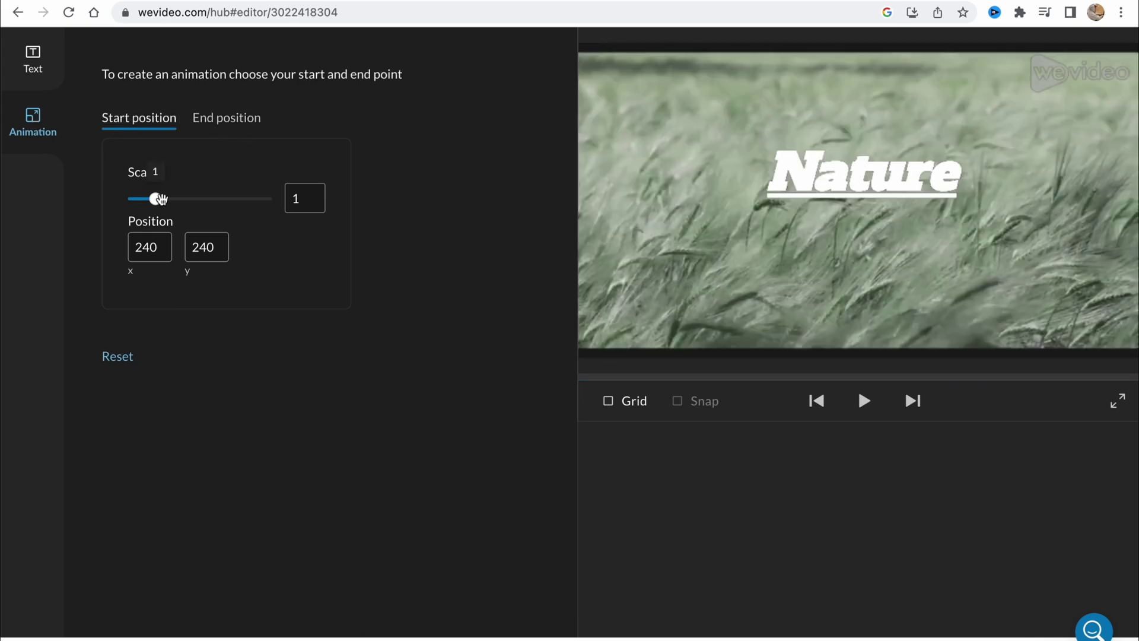
{"action": "mouse_move", "coordinate": [156, 199]}
{"action": "left_mouse_down"}
{"action": "mouse_move", "coordinate": [186, 200]}
{"action": "mouse_move", "coordinate": [153, 199]}
{"action": "left_mouse_up"}
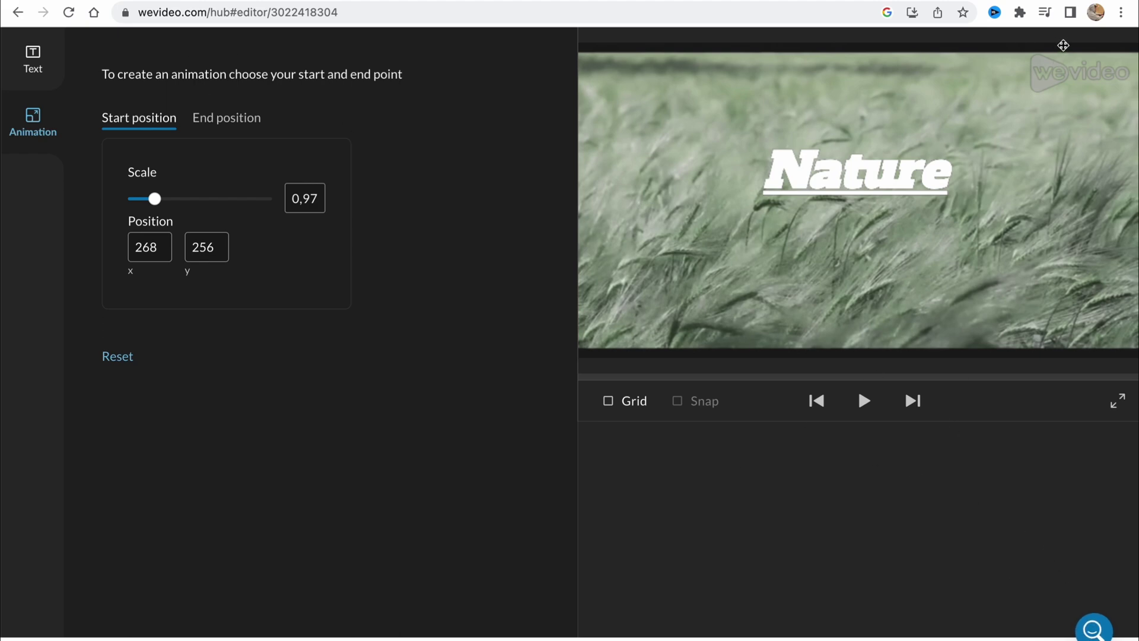
{"action": "left_click", "coordinate": [37, 70]}
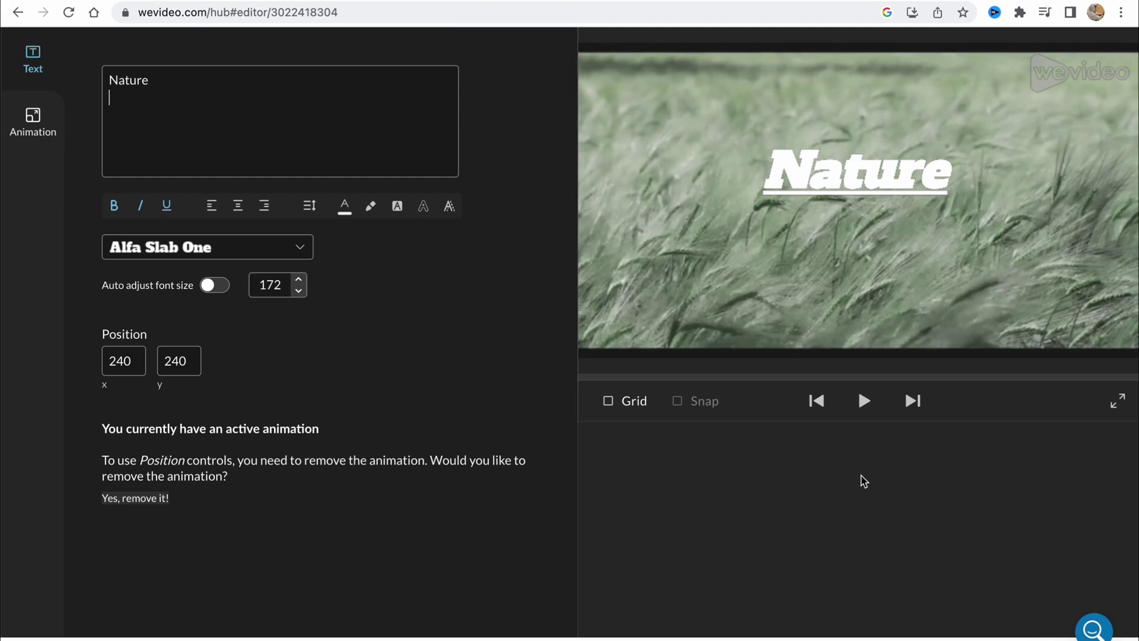
{"action": "left_click", "coordinate": [768, 509]}
- Save the project on exiting the editor and browse the media, exports and templates pages
{"action": "left_click", "coordinate": [18, 12]}
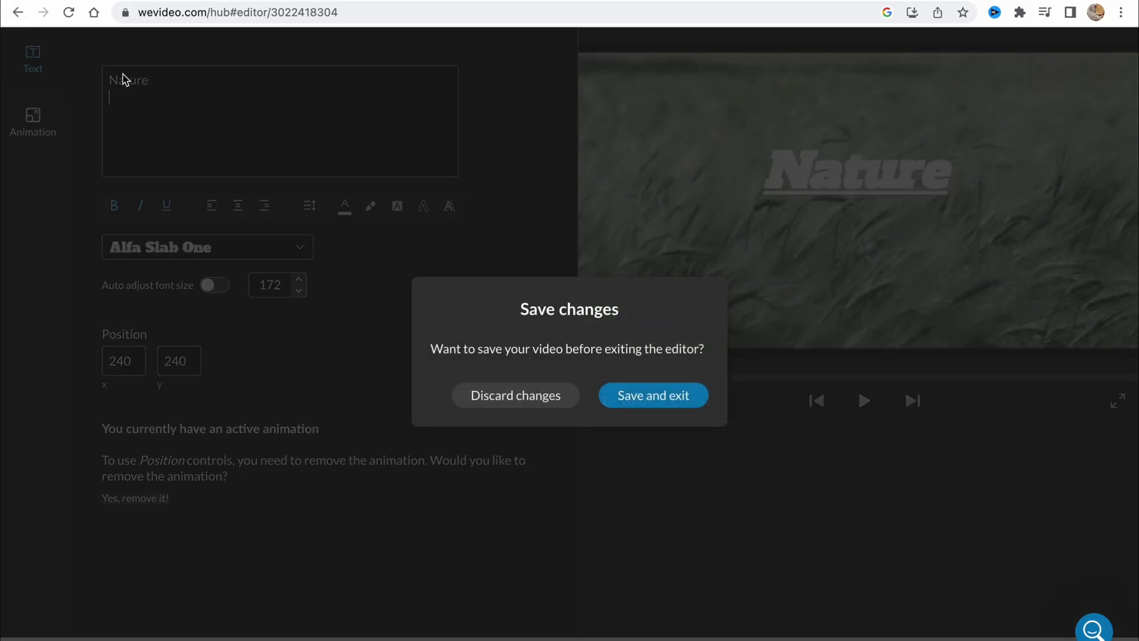
{"action": "left_click", "coordinate": [658, 395]}
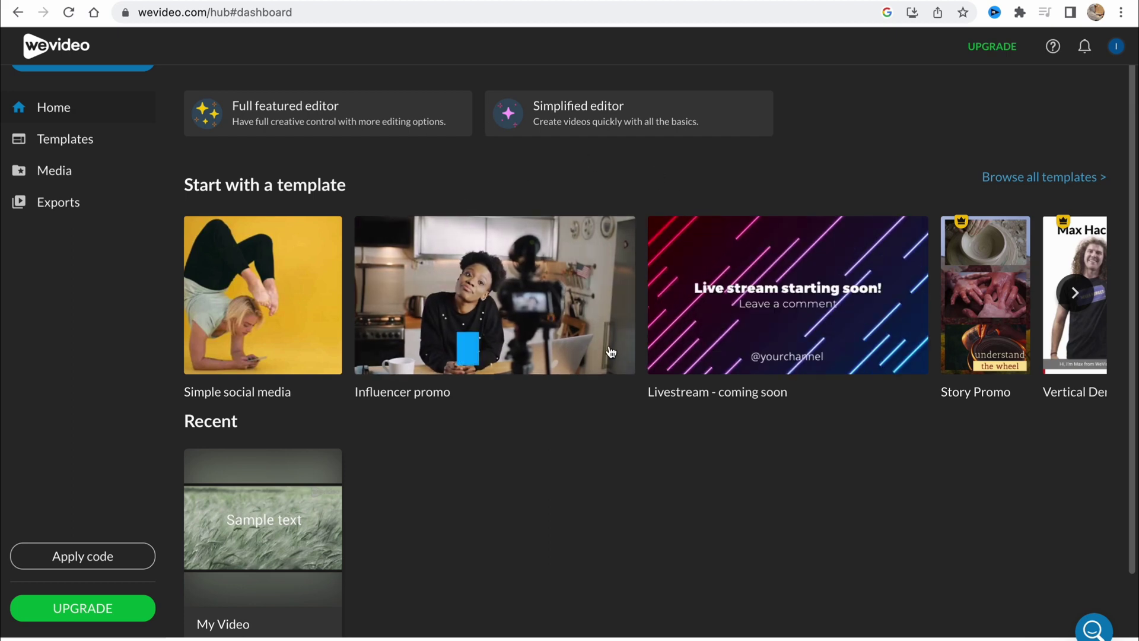
{"action": "left_click", "coordinate": [42, 174]}
{"action": "left_click", "coordinate": [47, 215]}
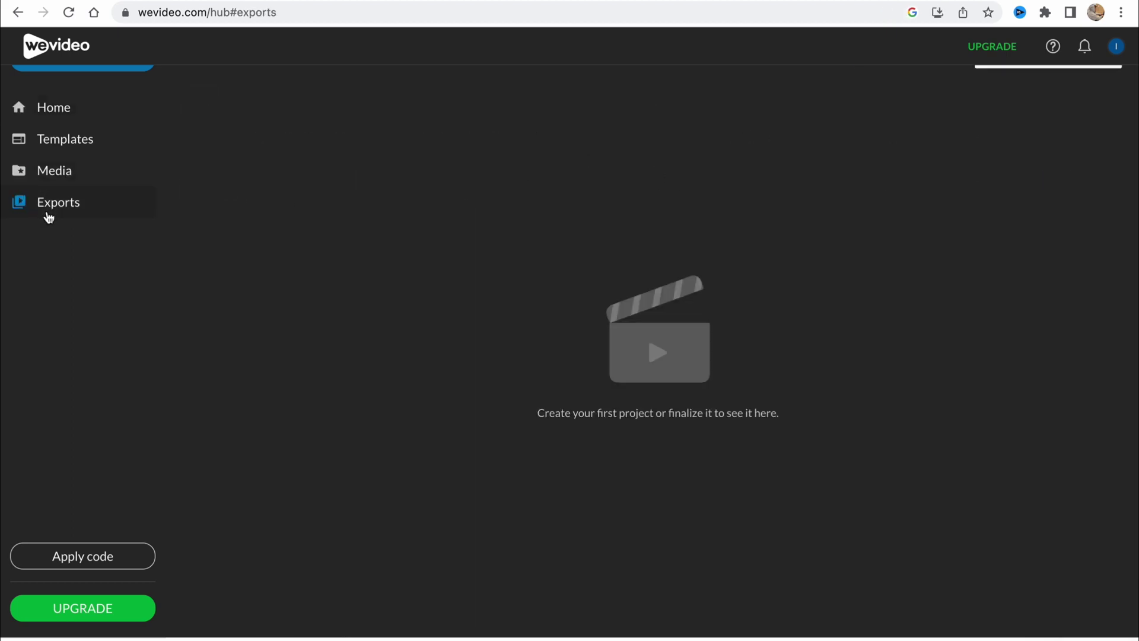
{"action": "left_click", "coordinate": [55, 173]}
{"action": "left_click", "coordinate": [59, 143]}
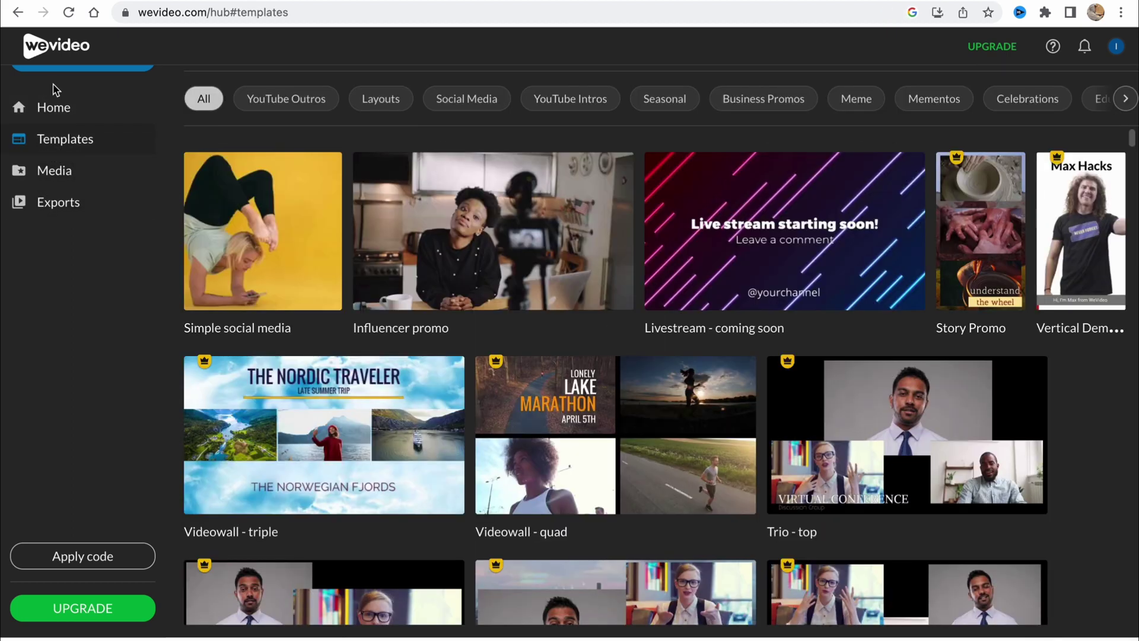
- From the home dashboard, open My Video, then reload the dashboard and reopen it
{"action": "left_click", "coordinate": [48, 109]}
{"action": "scroll", "coordinate": [418, 531], "scroll_direction": "down", "scroll_amount": 1}
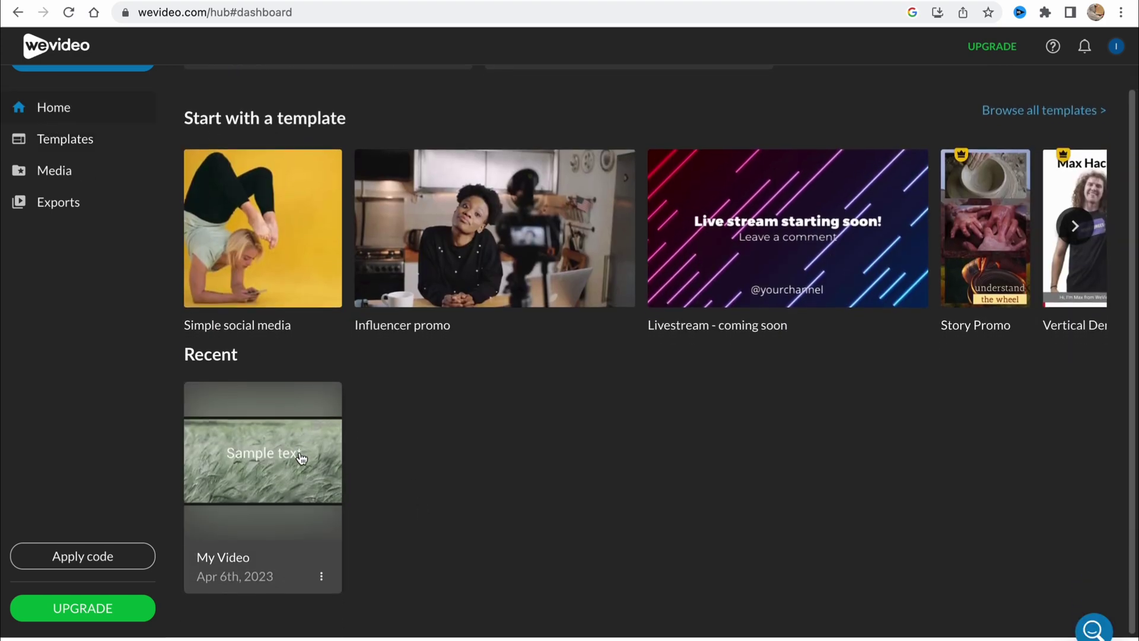
{"action": "left_click", "coordinate": [279, 474]}
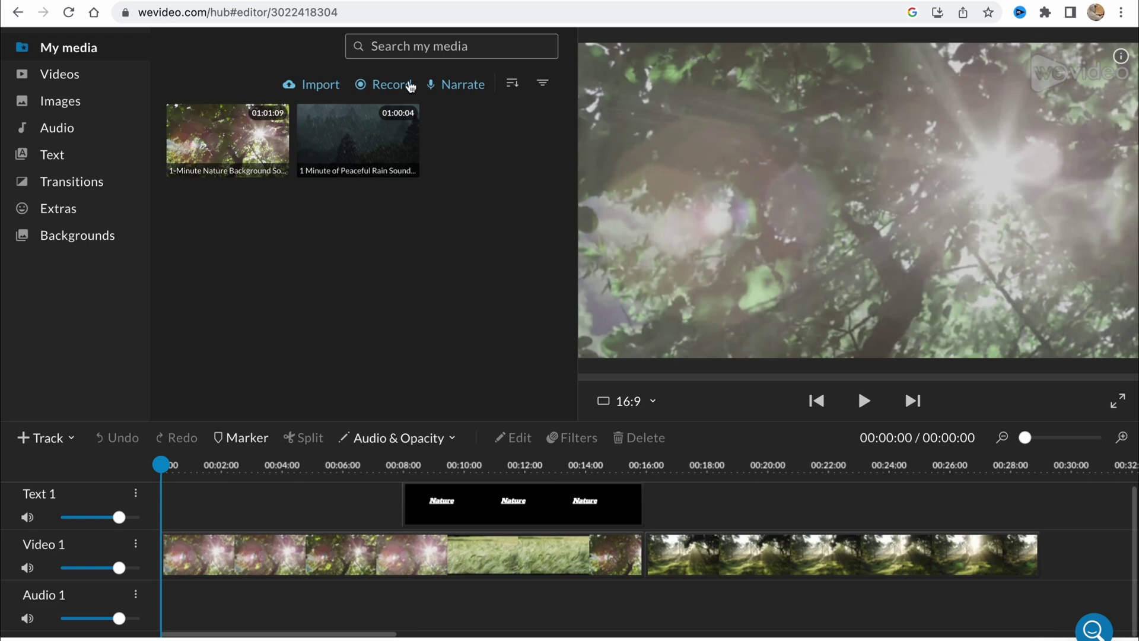
{"action": "left_click", "coordinate": [17, 12]}
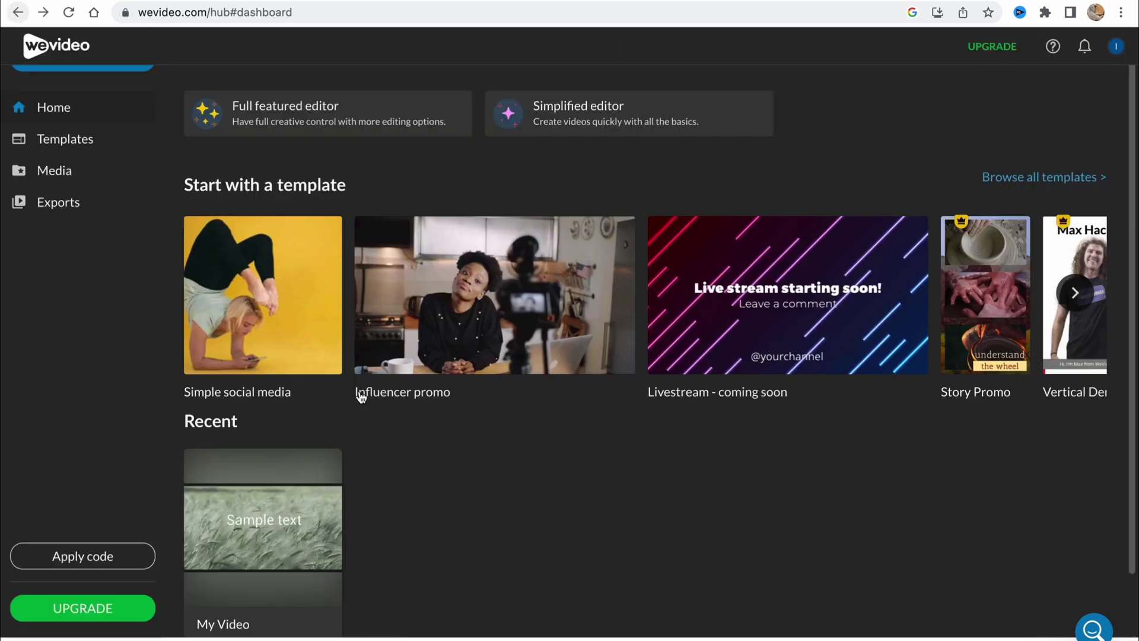
{"action": "left_click", "coordinate": [69, 11]}
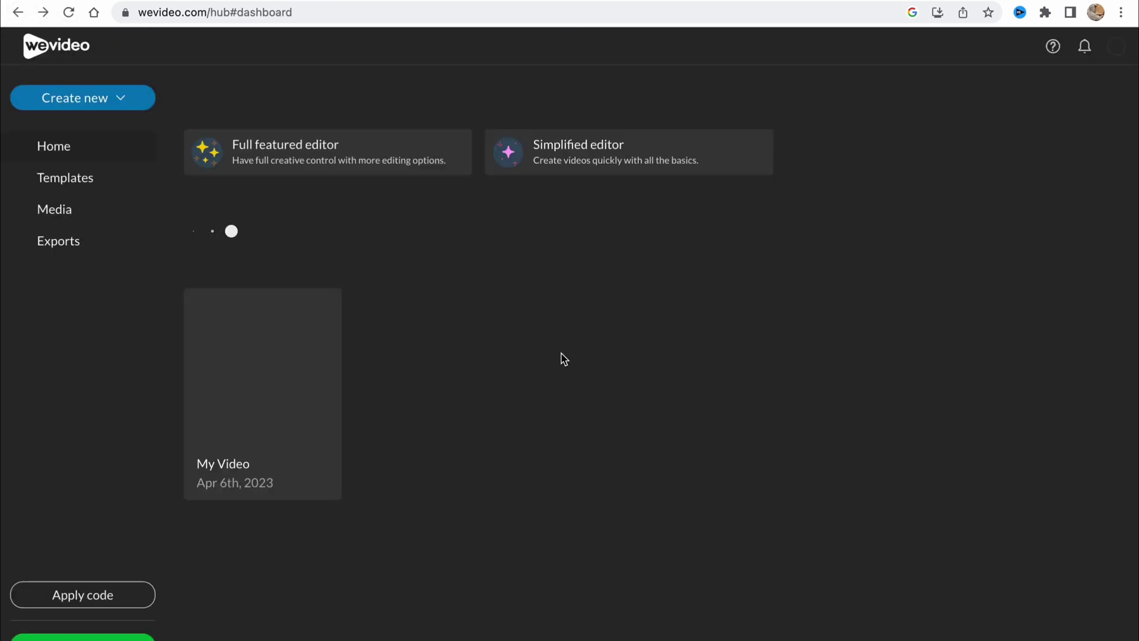
{"action": "scroll", "coordinate": [296, 491], "scroll_direction": "down", "scroll_amount": 1}
{"action": "left_click", "coordinate": [282, 493]}
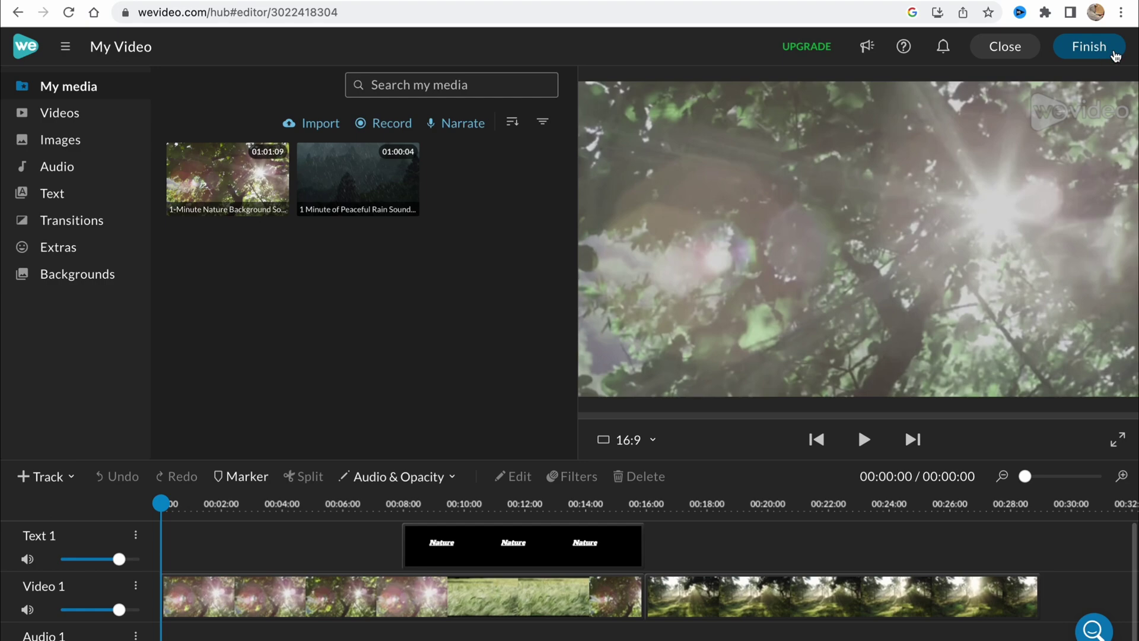
- Export the video titled 'My Video 1' at SD 852x480 resolution
{"action": "left_click", "coordinate": [1099, 51]}
{"action": "left_click", "coordinate": [522, 364]}
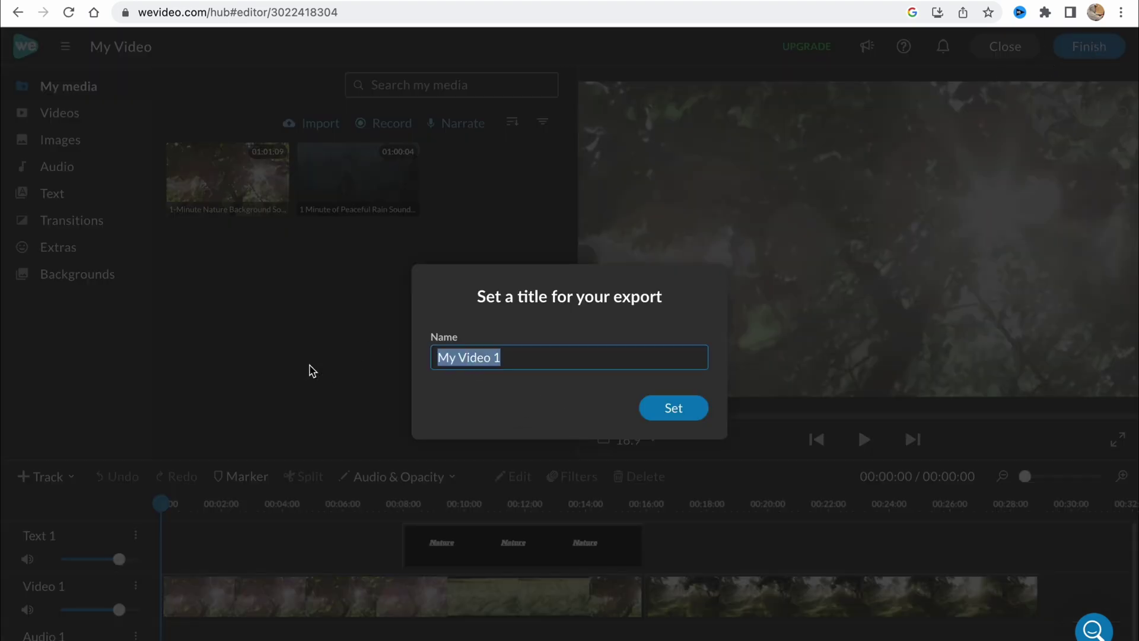
{"action": "left_click", "coordinate": [678, 413]}
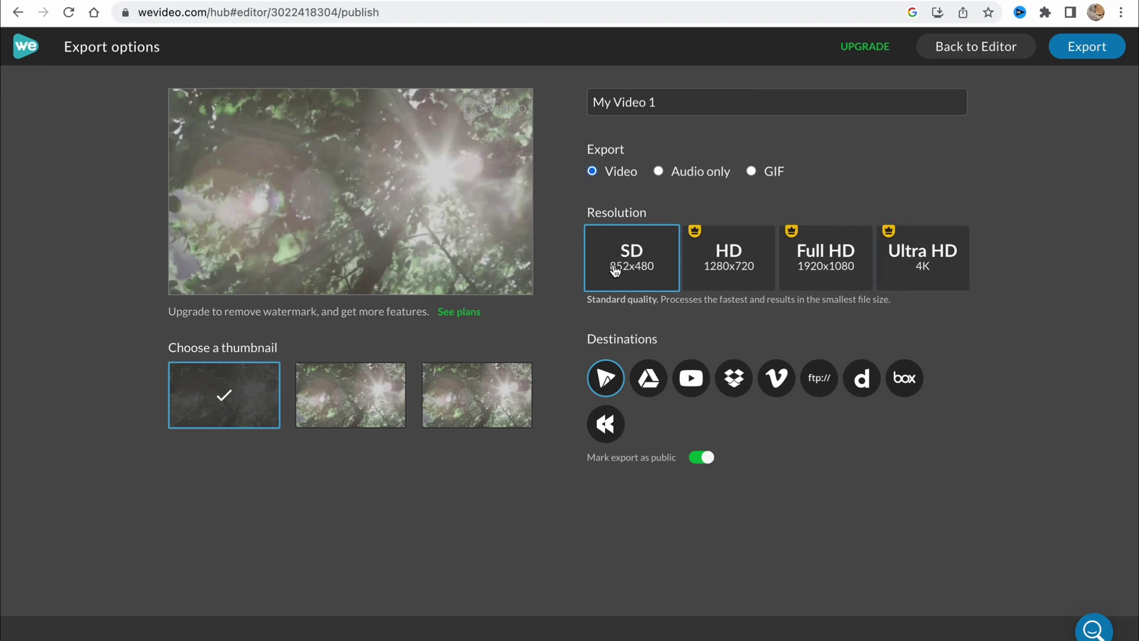
{"action": "left_click", "coordinate": [1086, 47]}
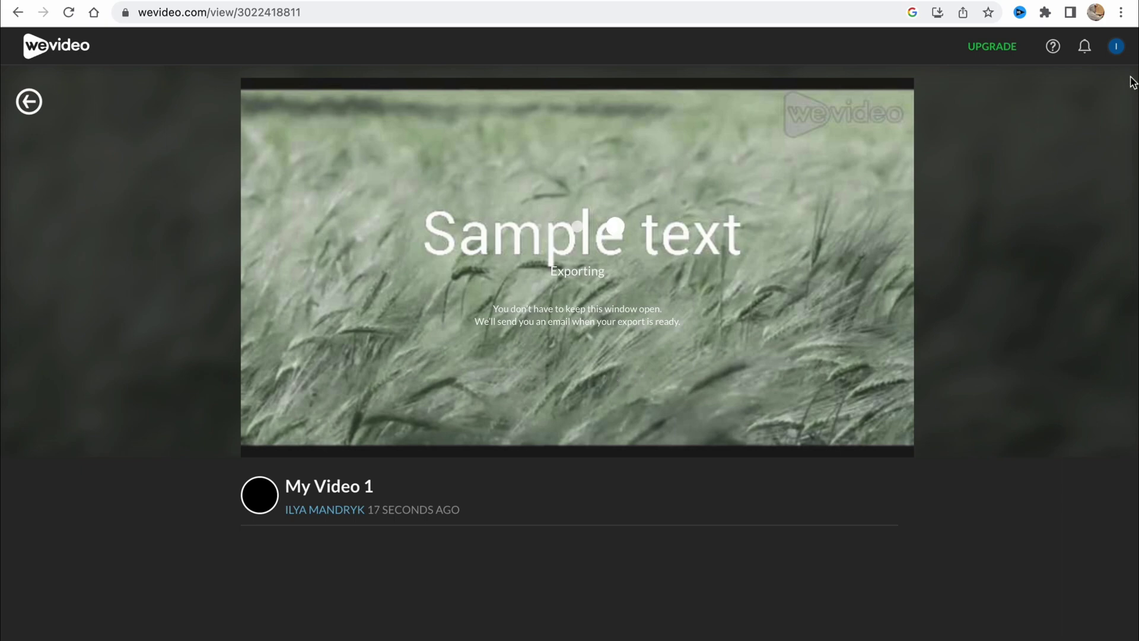
- Review the upgrade plans comparison table, then close it and return to the exported video page
{"action": "left_click", "coordinate": [991, 54]}
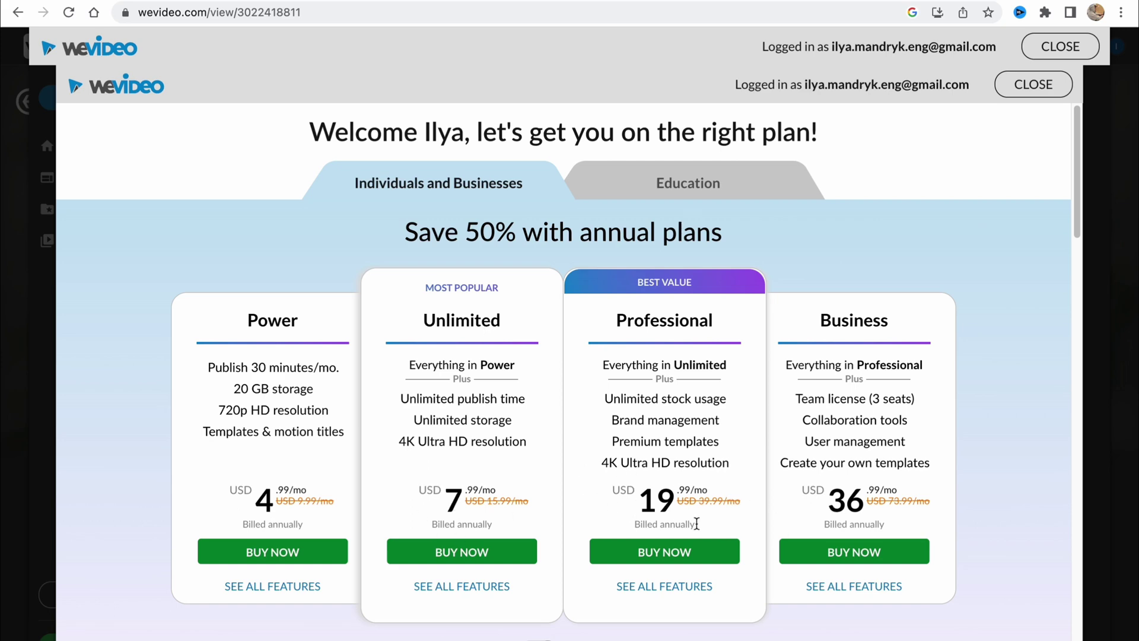
{"action": "scroll", "coordinate": [836, 503], "scroll_direction": "down", "scroll_amount": 8}
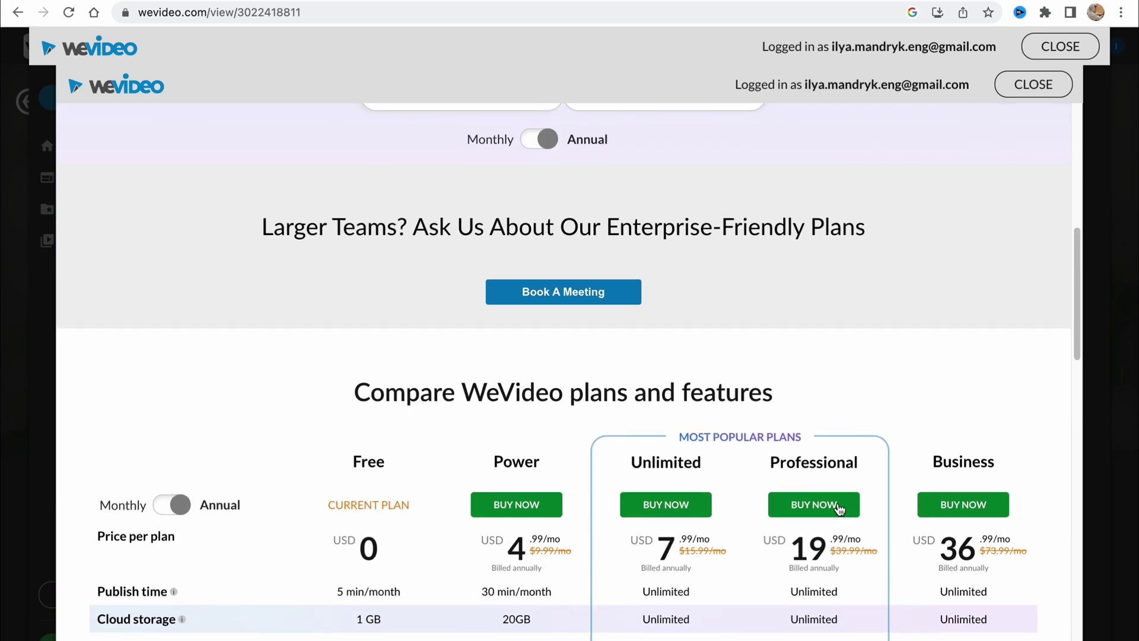
{"action": "scroll", "coordinate": [652, 509], "scroll_direction": "down", "scroll_amount": 2}
{"action": "scroll", "coordinate": [654, 508], "scroll_direction": "down", "scroll_amount": 2}
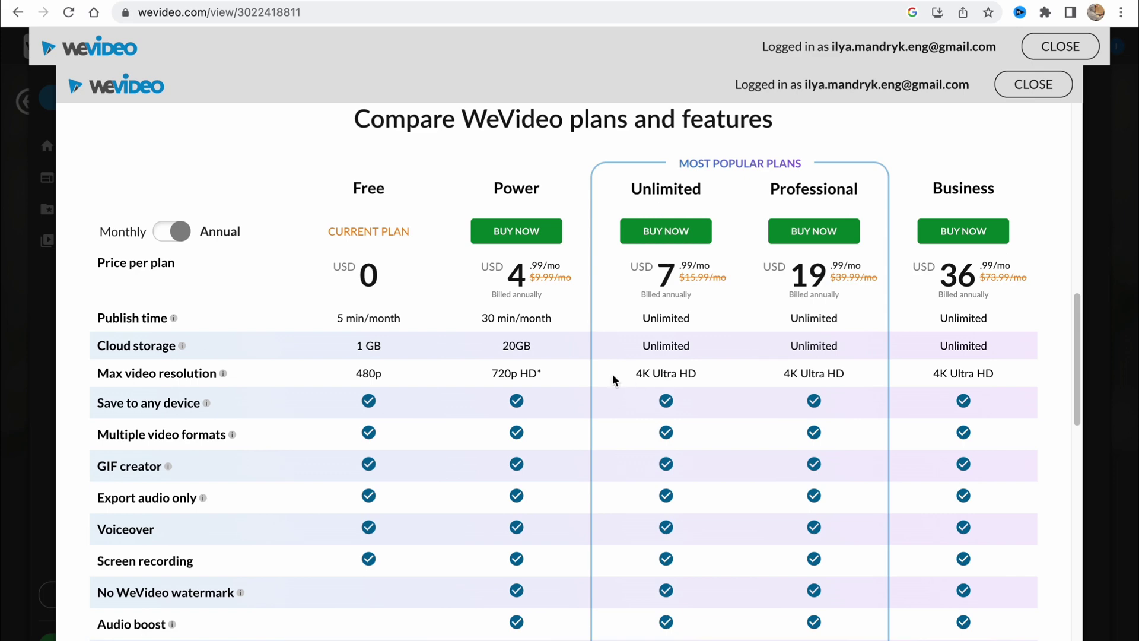
{"action": "scroll", "coordinate": [678, 512], "scroll_direction": "down", "scroll_amount": 5}
{"action": "scroll", "coordinate": [679, 511], "scroll_direction": "up", "scroll_amount": 15}
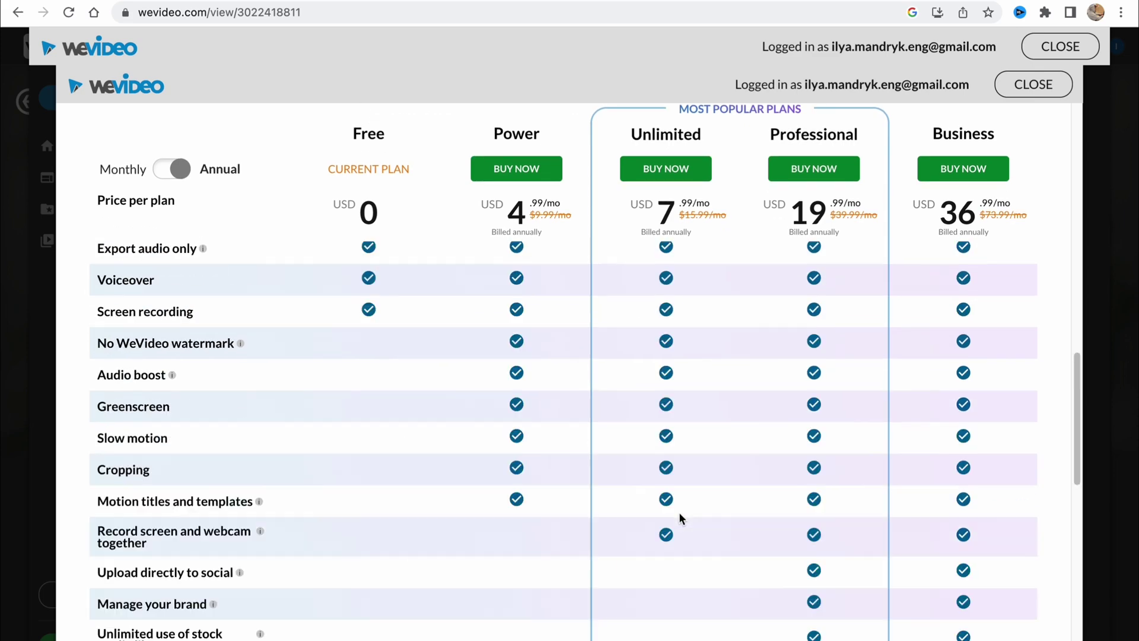
{"action": "scroll", "coordinate": [679, 514], "scroll_direction": "up", "scroll_amount": 1}
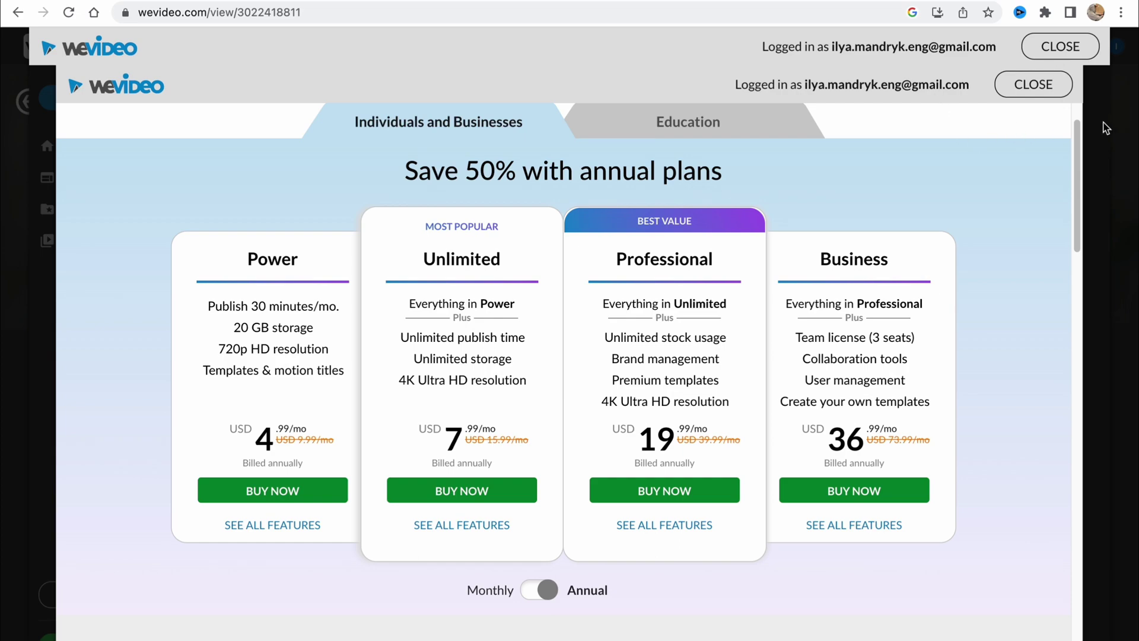
{"action": "left_click", "coordinate": [1061, 52]}
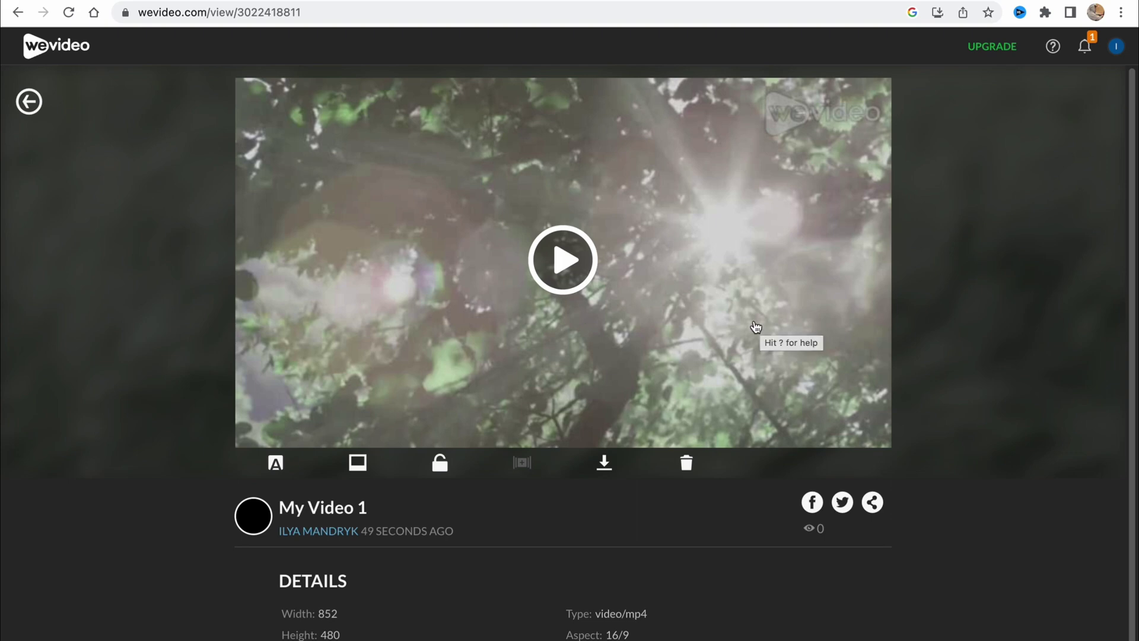
{"action": "left_click", "coordinate": [1090, 57]}
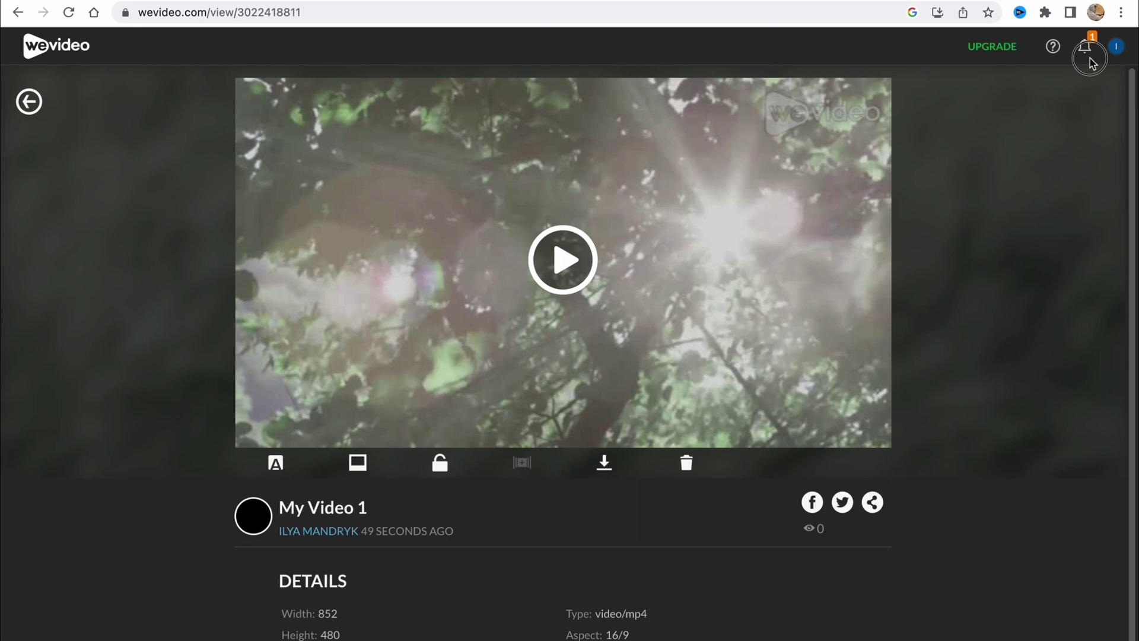